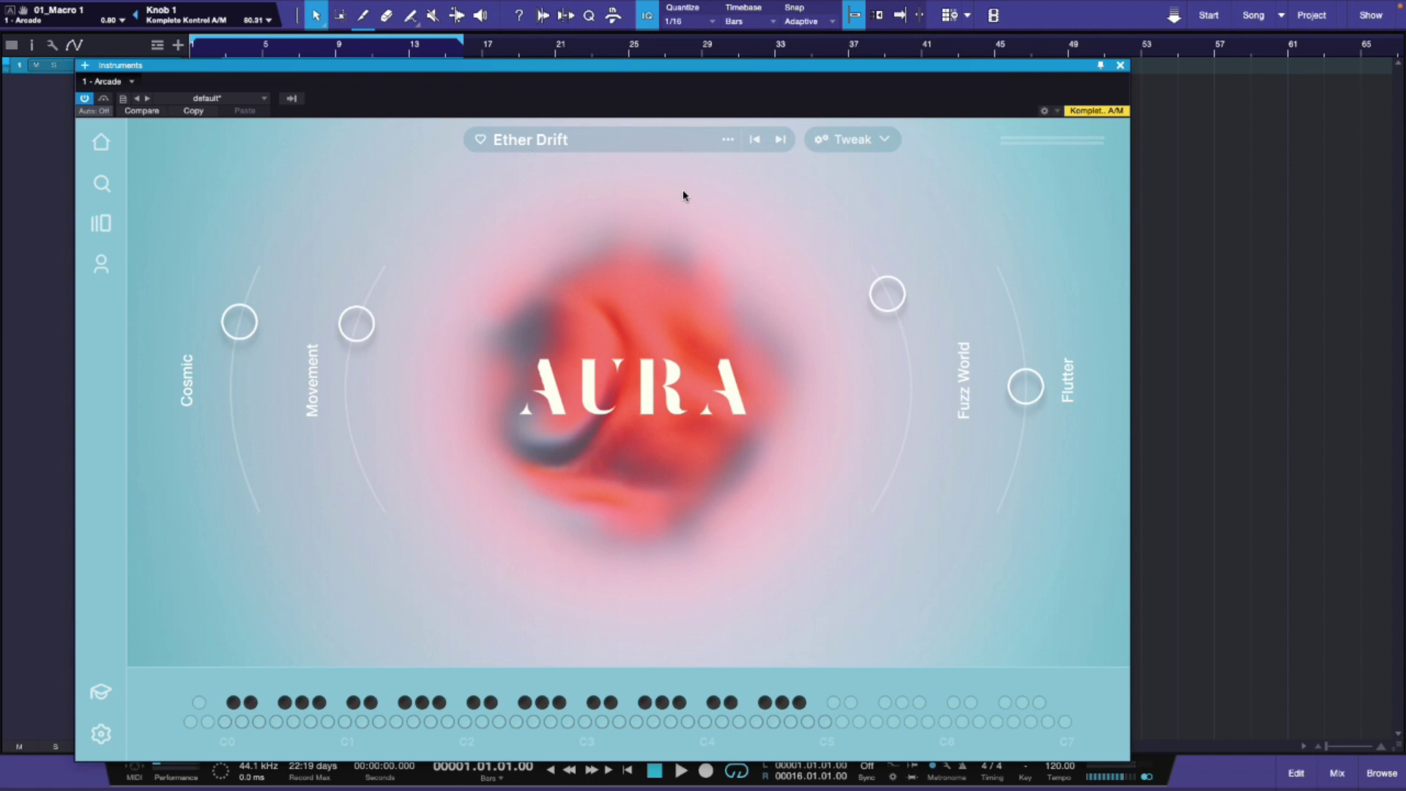
- Open the Ether Drift tweak settings and show the arpeggiator controls for Arp A
click(854, 145)
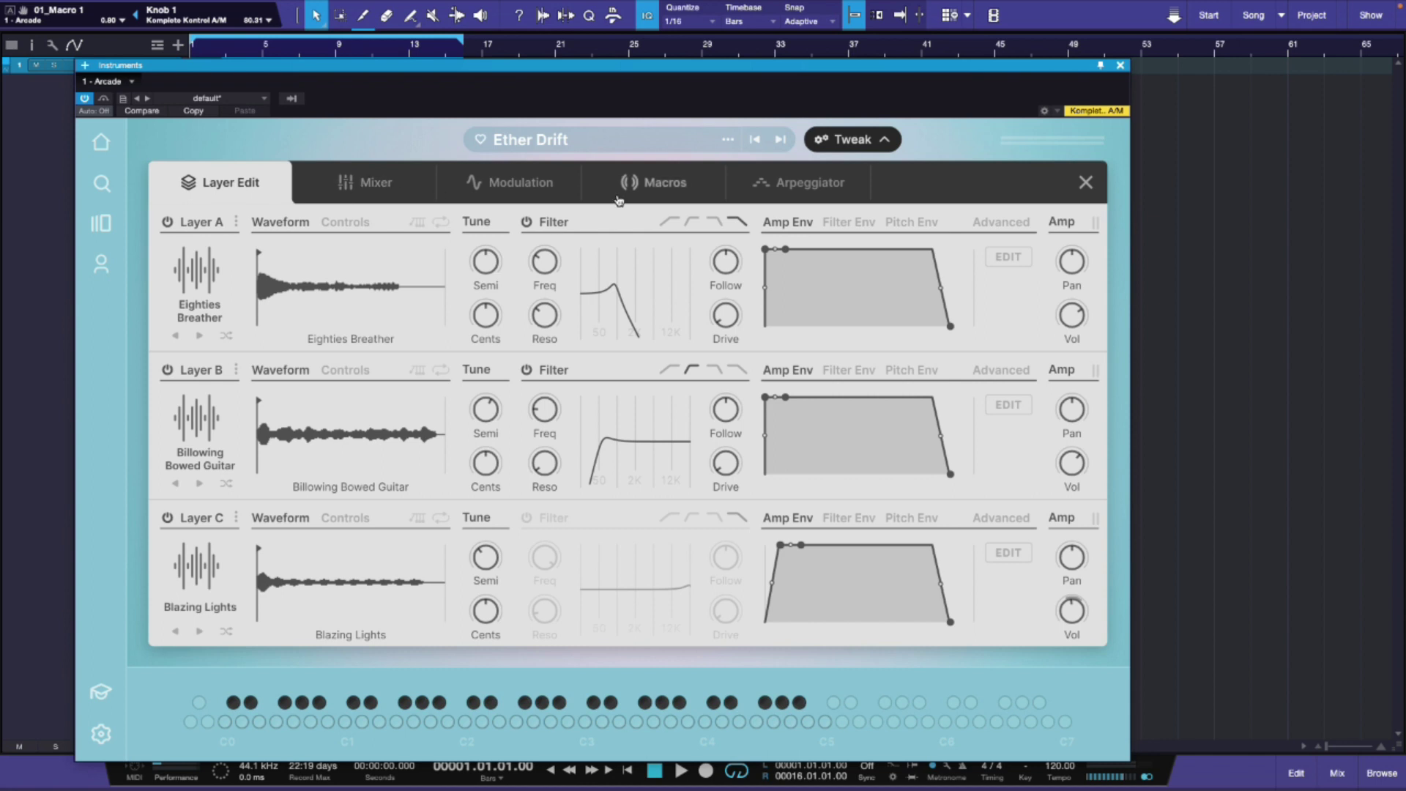
click(806, 186)
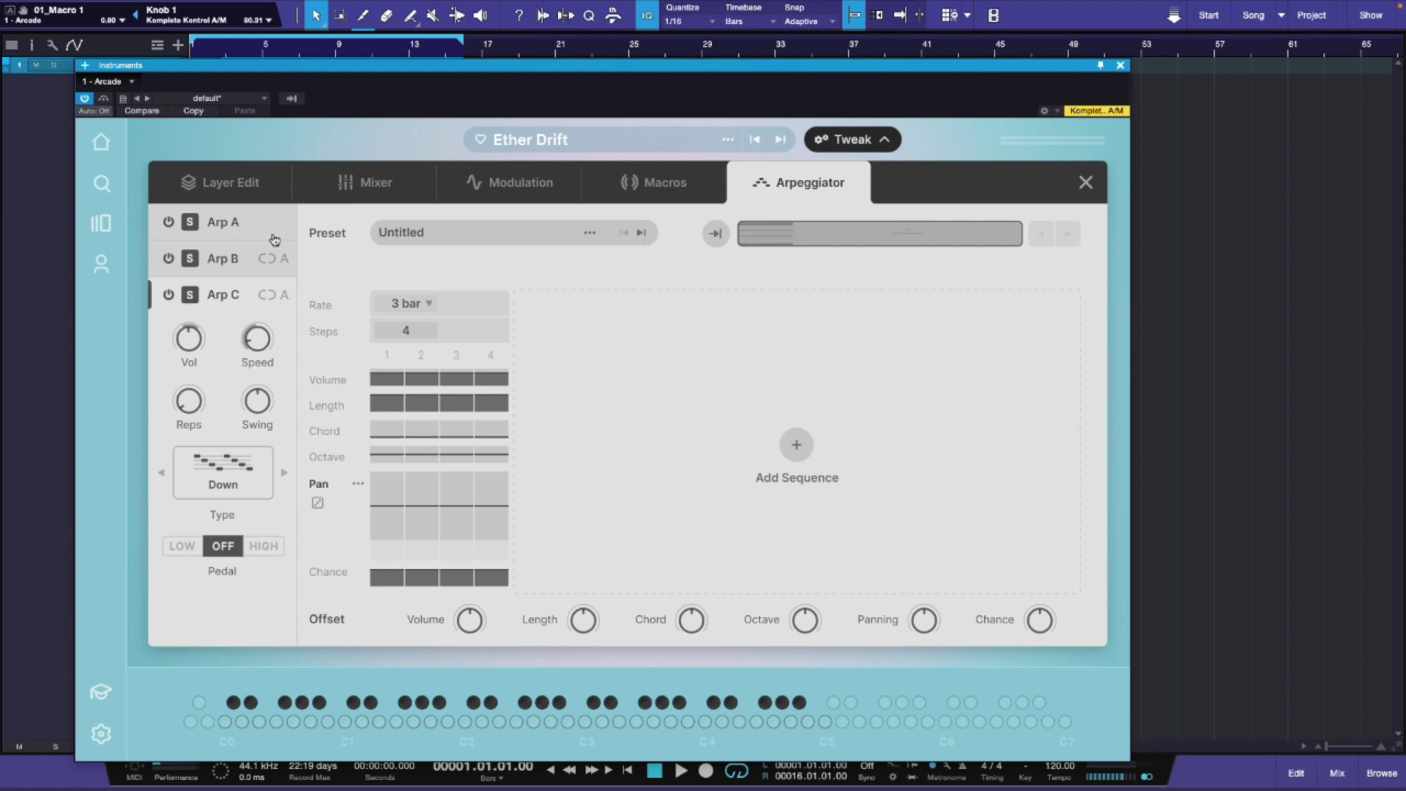
click(227, 228)
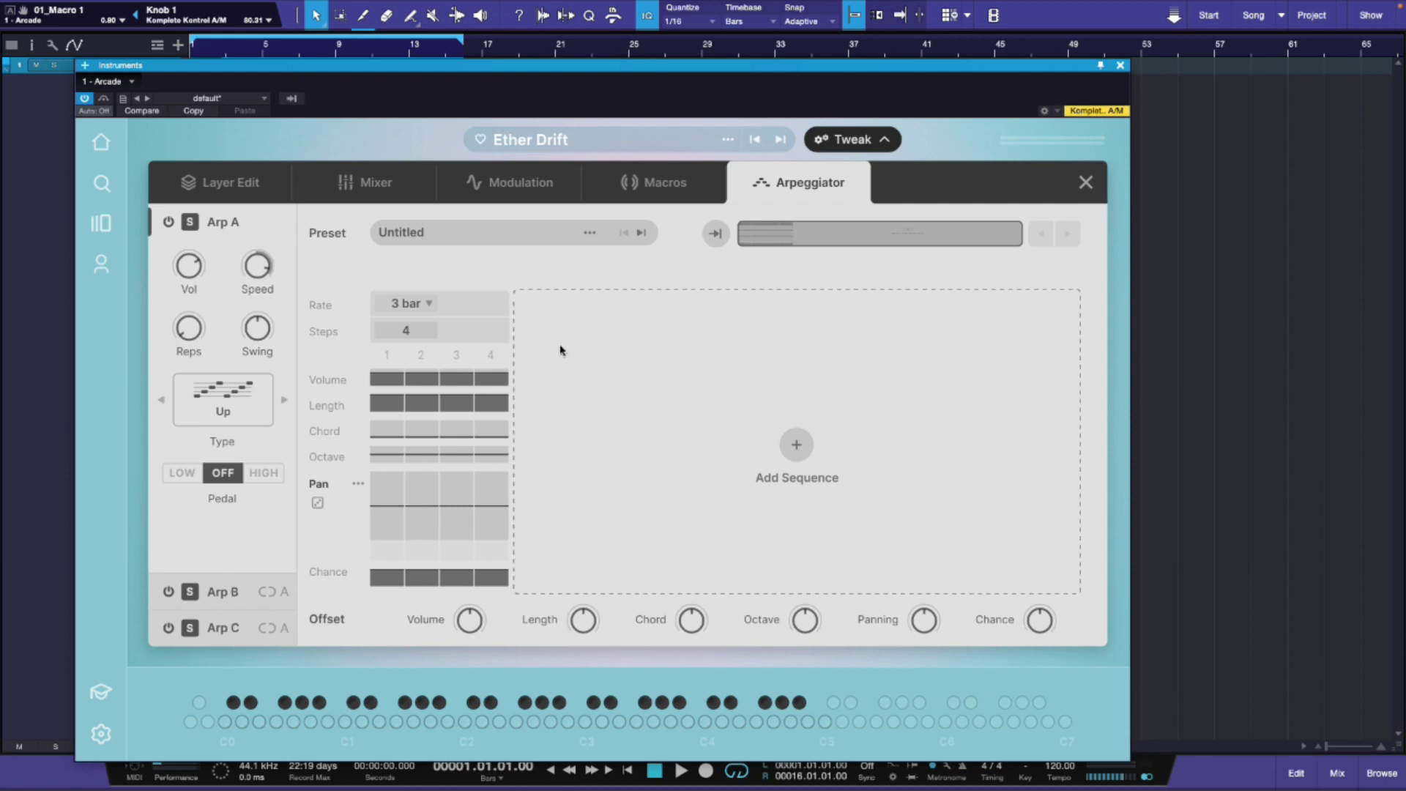
- Compare the sound layers A, B and C in Layer Edit with their corresponding arpeggiators, ending on Arp A
click(235, 184)
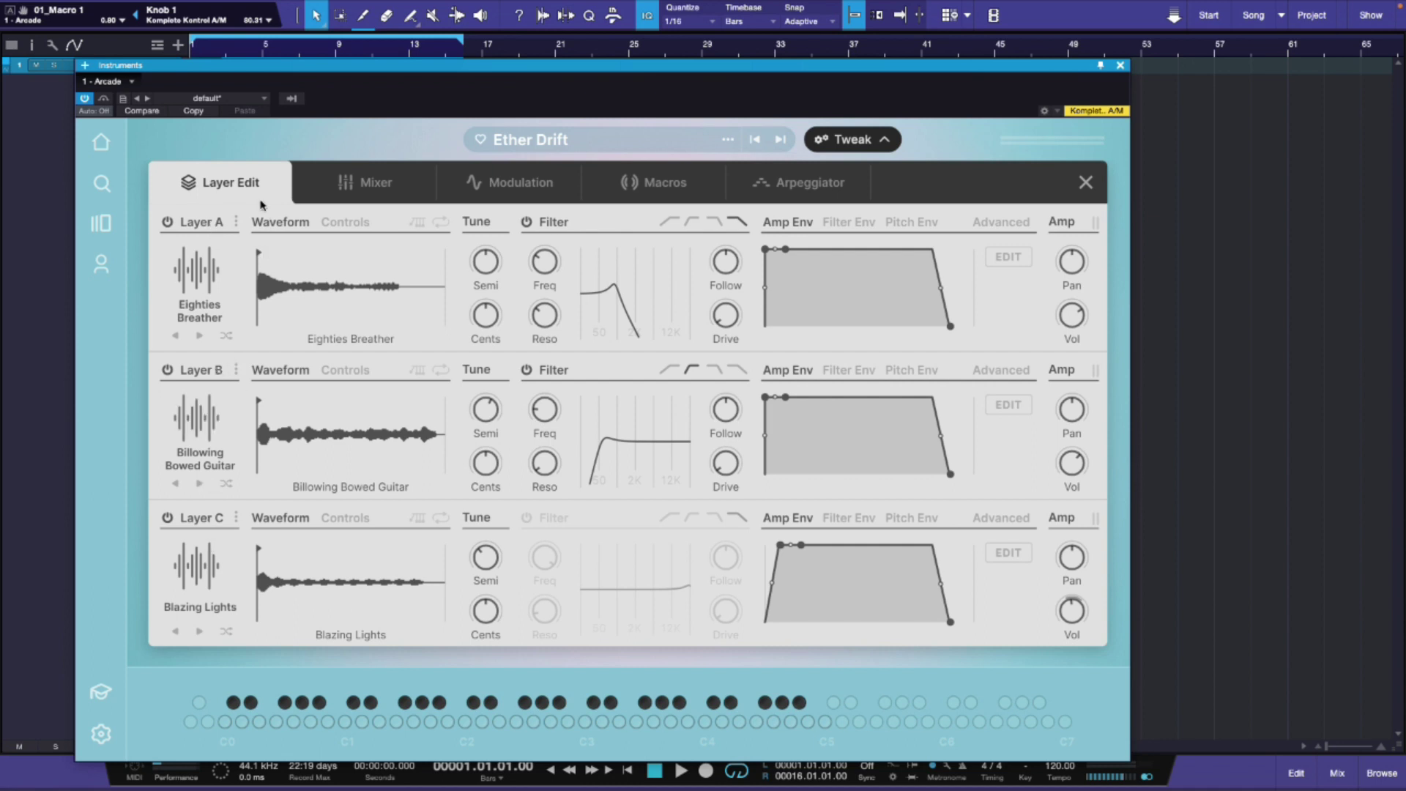
click(810, 189)
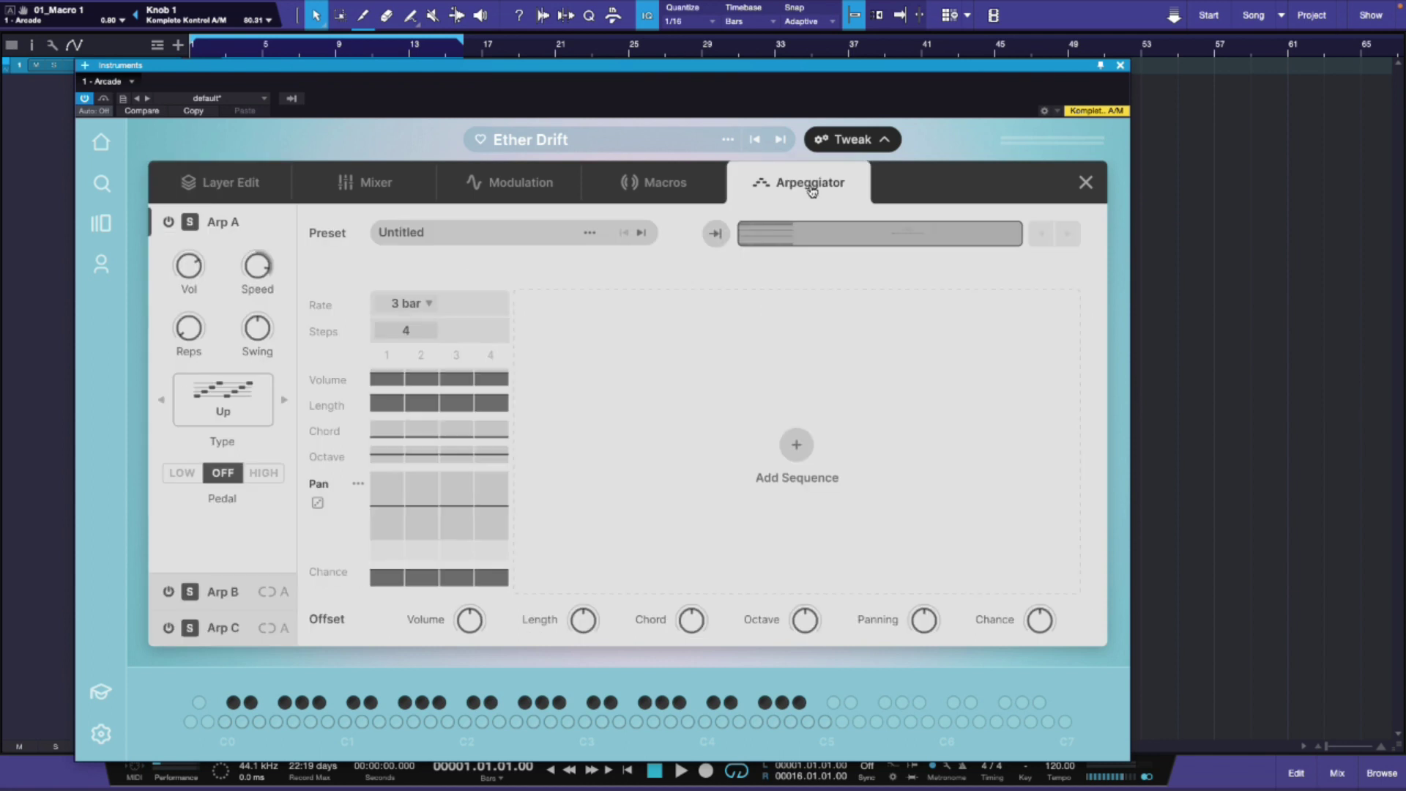
click(211, 188)
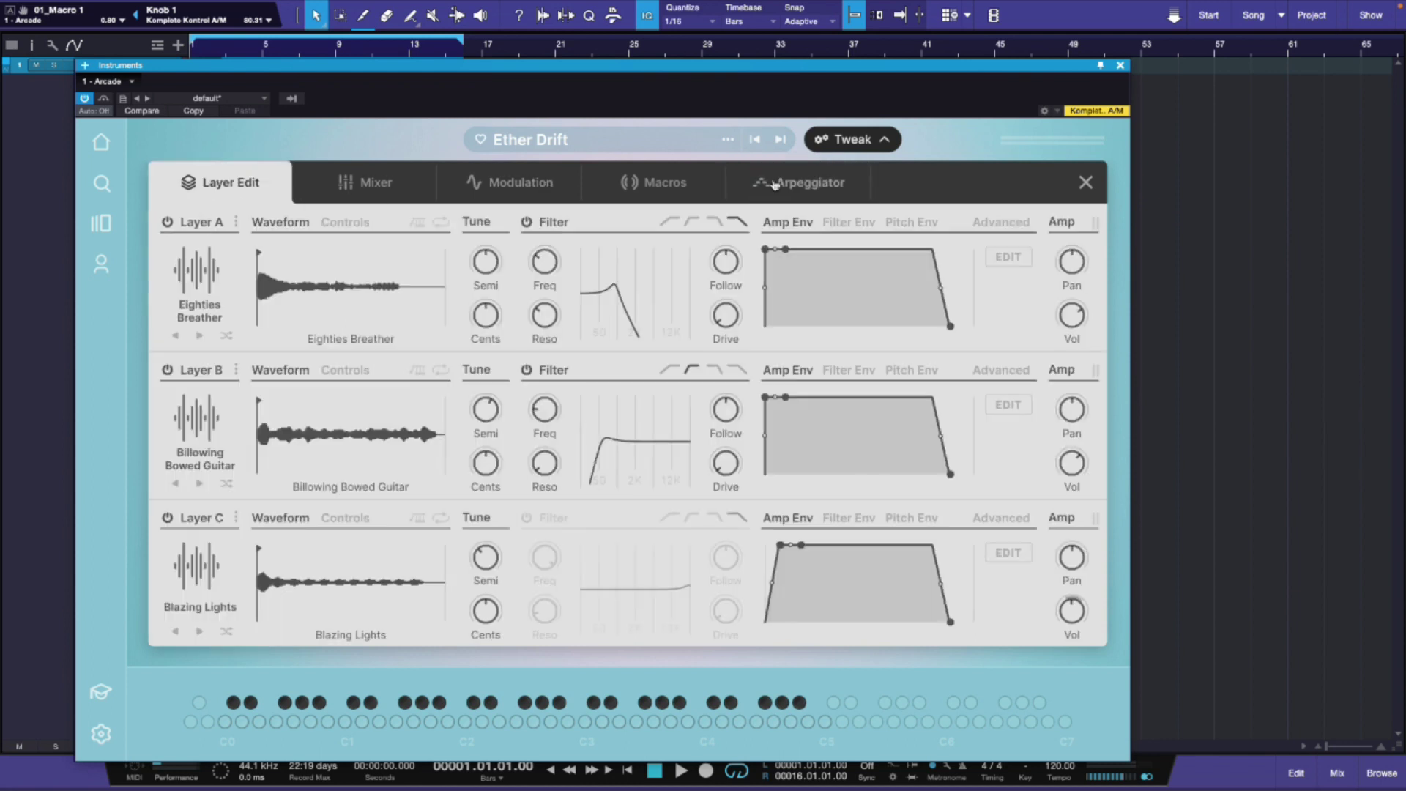
click(827, 184)
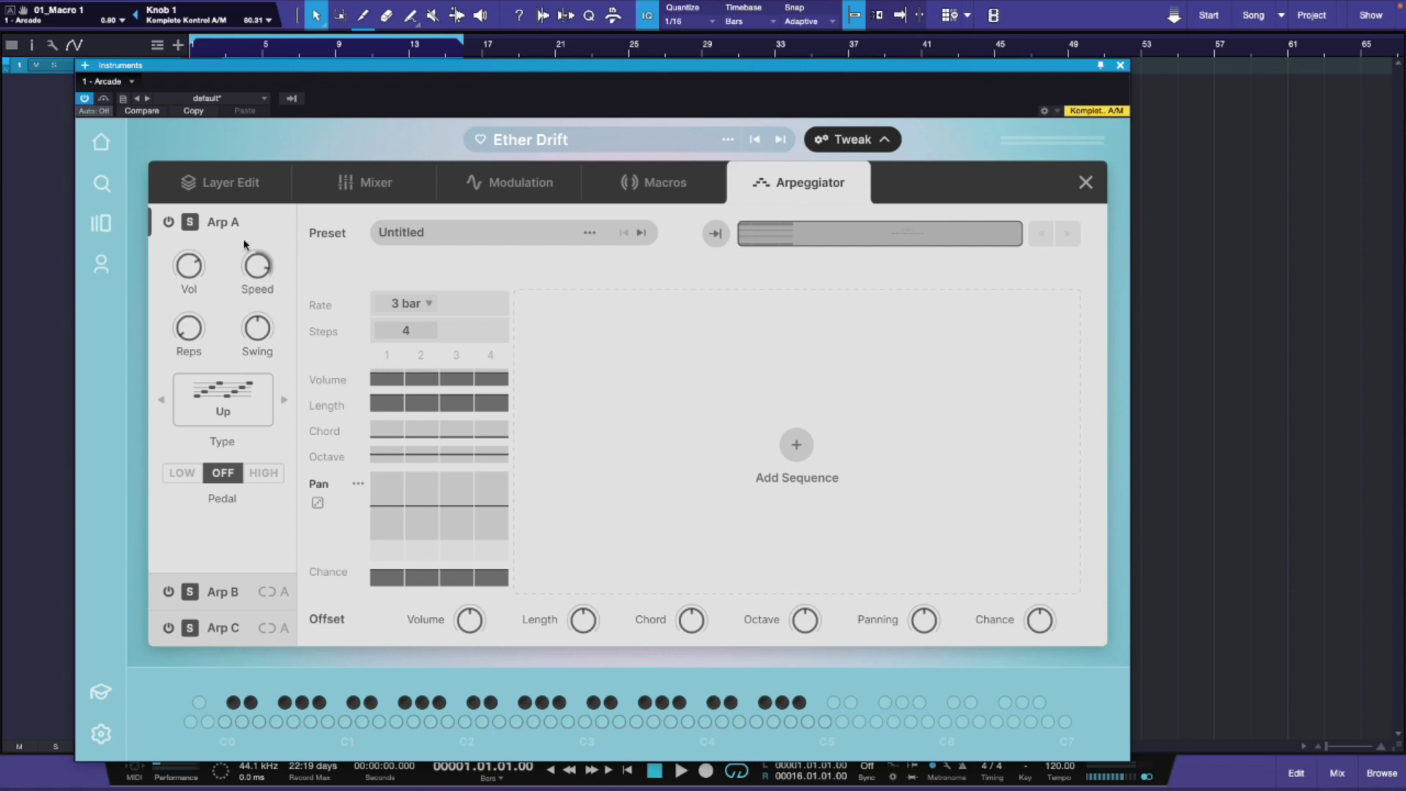
click(219, 181)
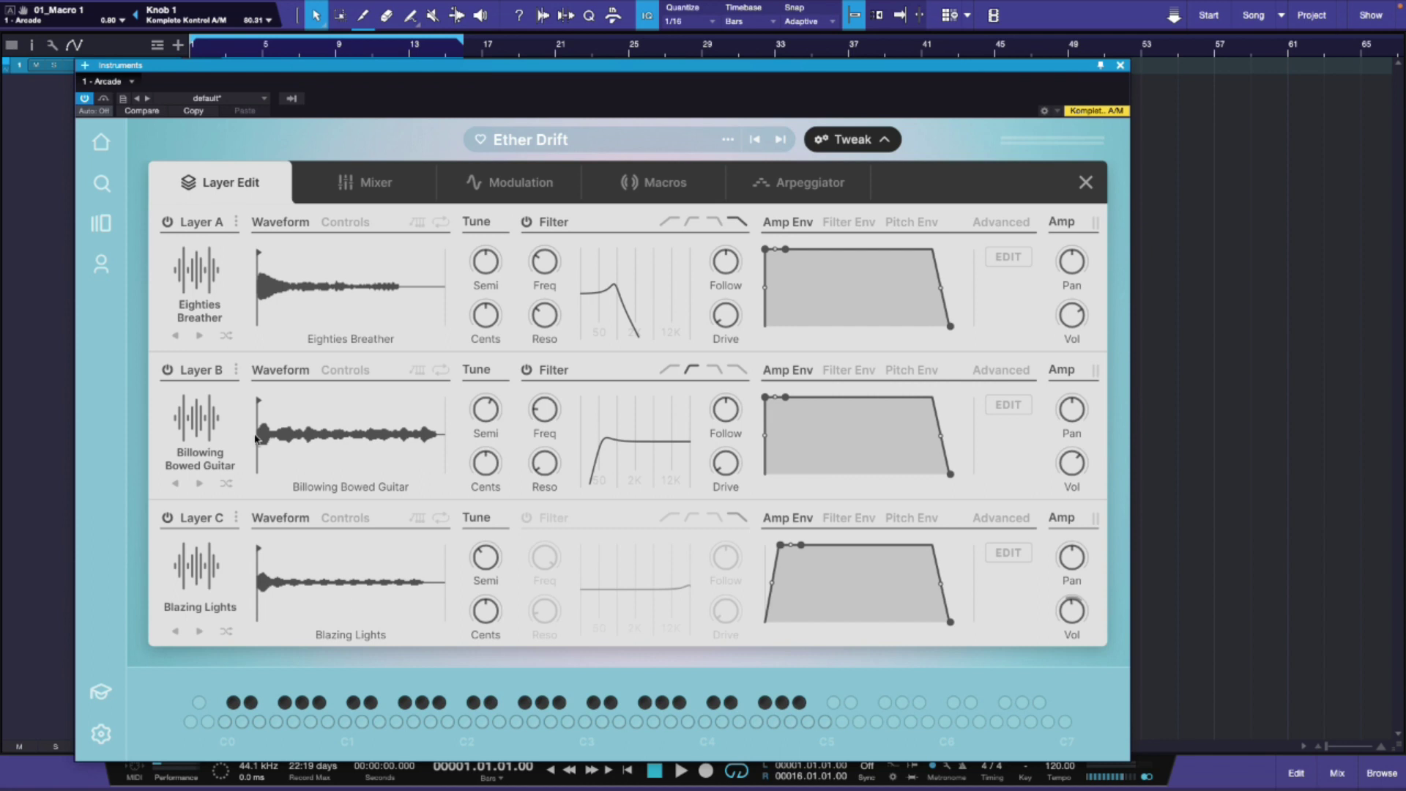
click(823, 181)
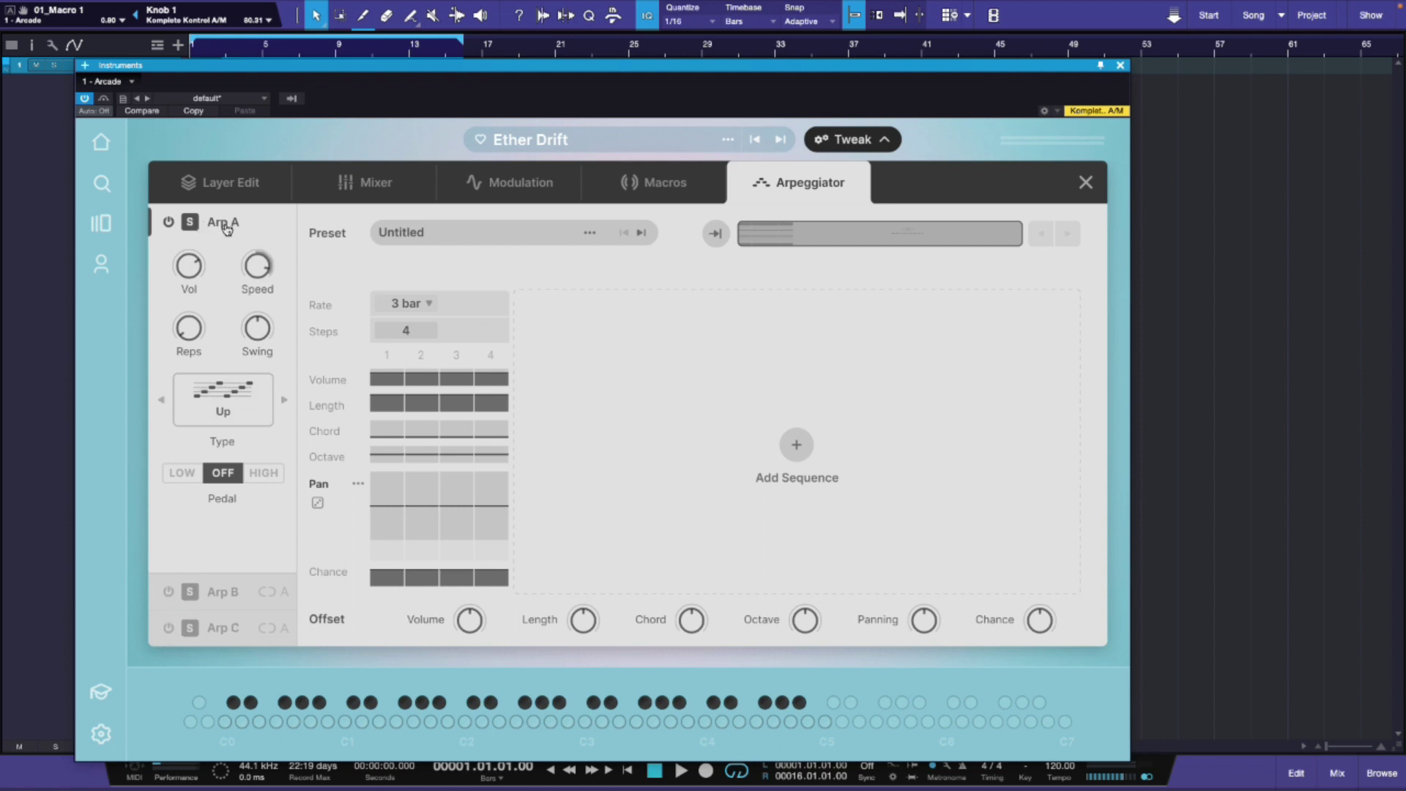
click(225, 183)
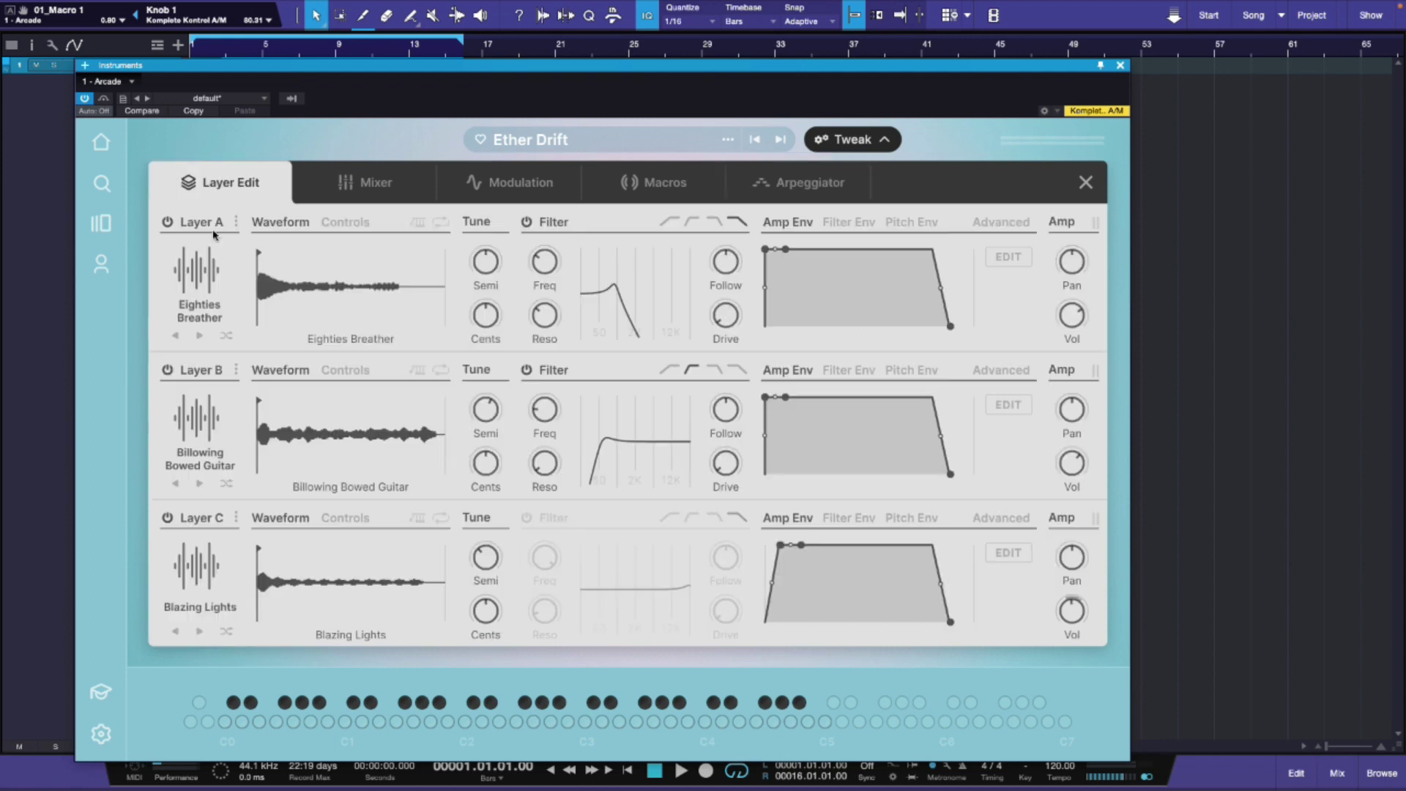
click(818, 190)
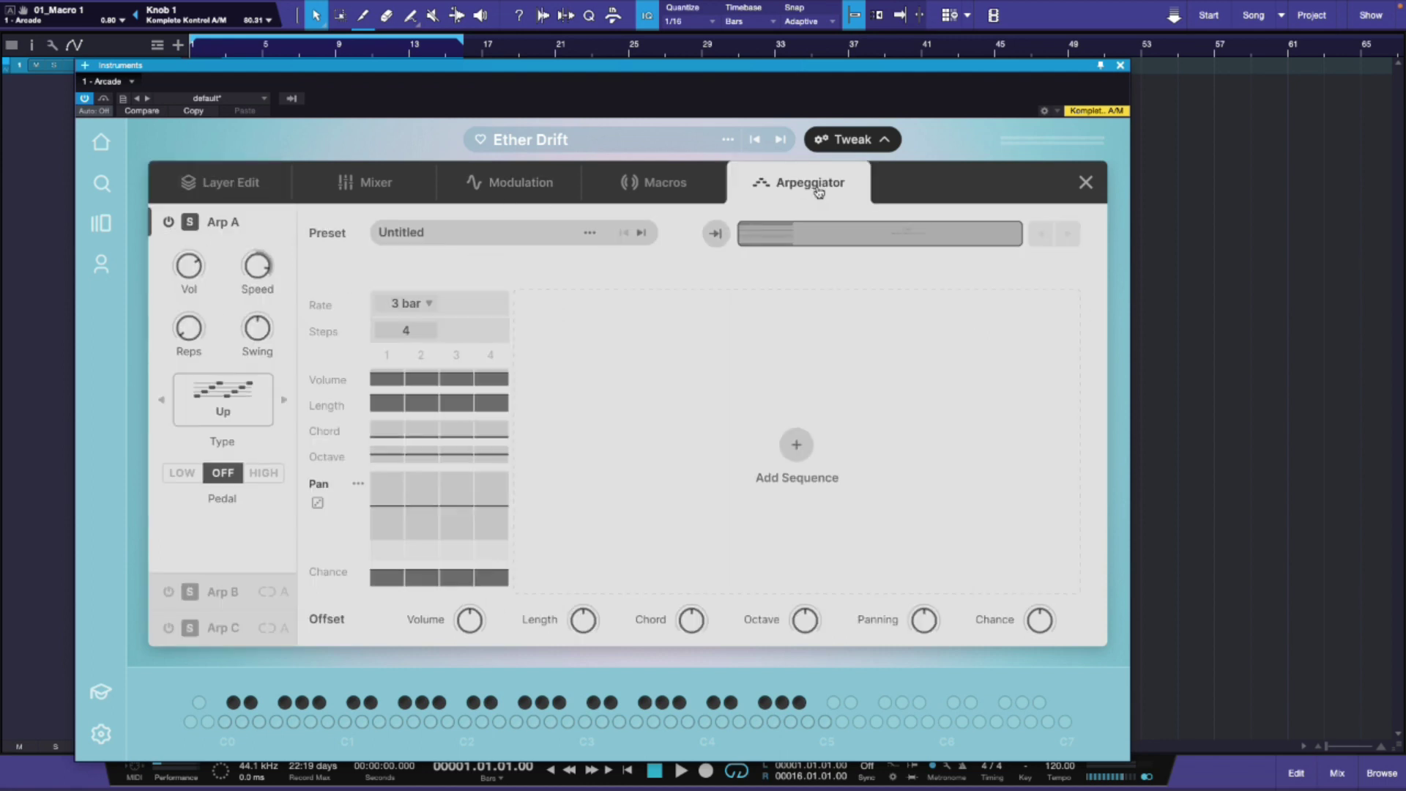
- Run the song transport to audition Arp A on a held chord, and stop it
key(space)
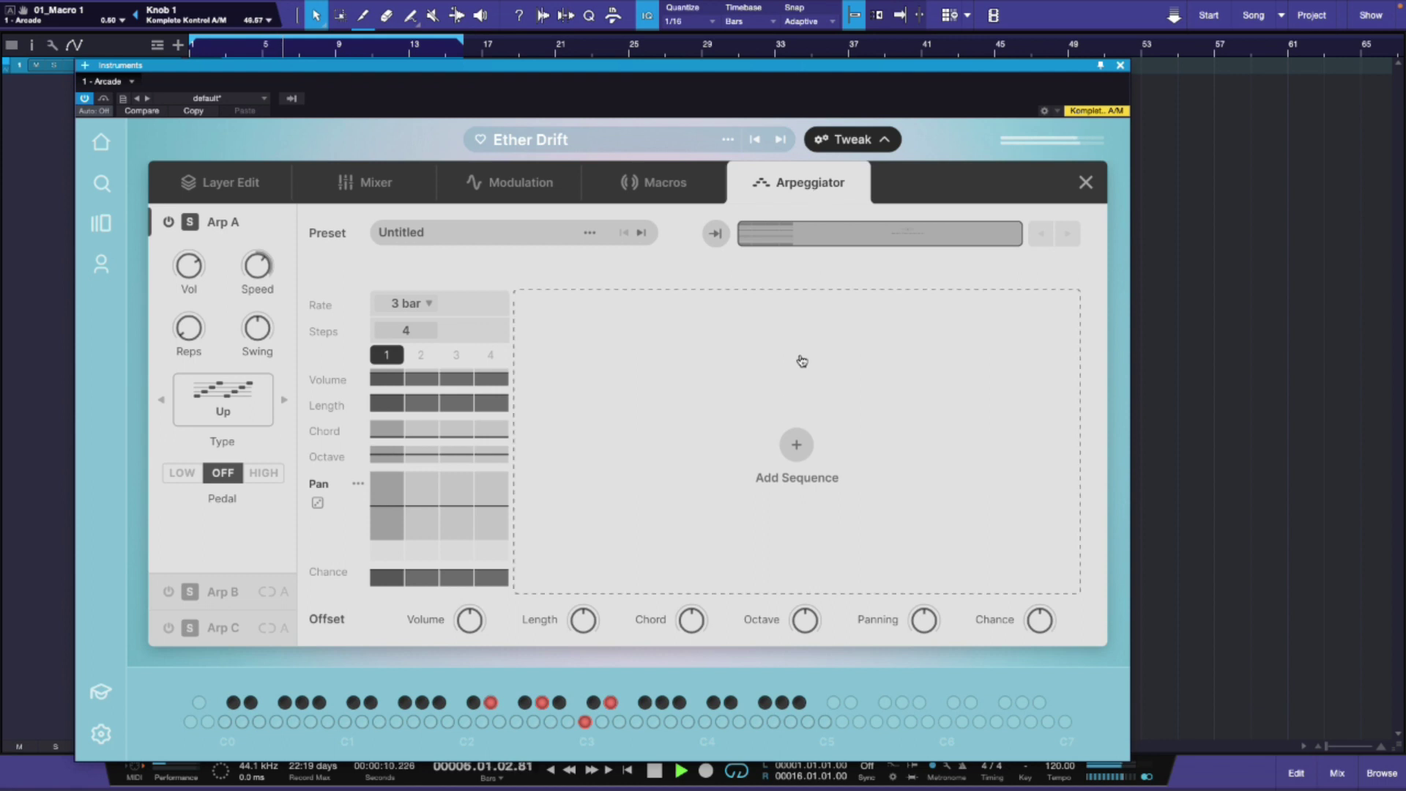
mouse_move(203, 340)
key(space)
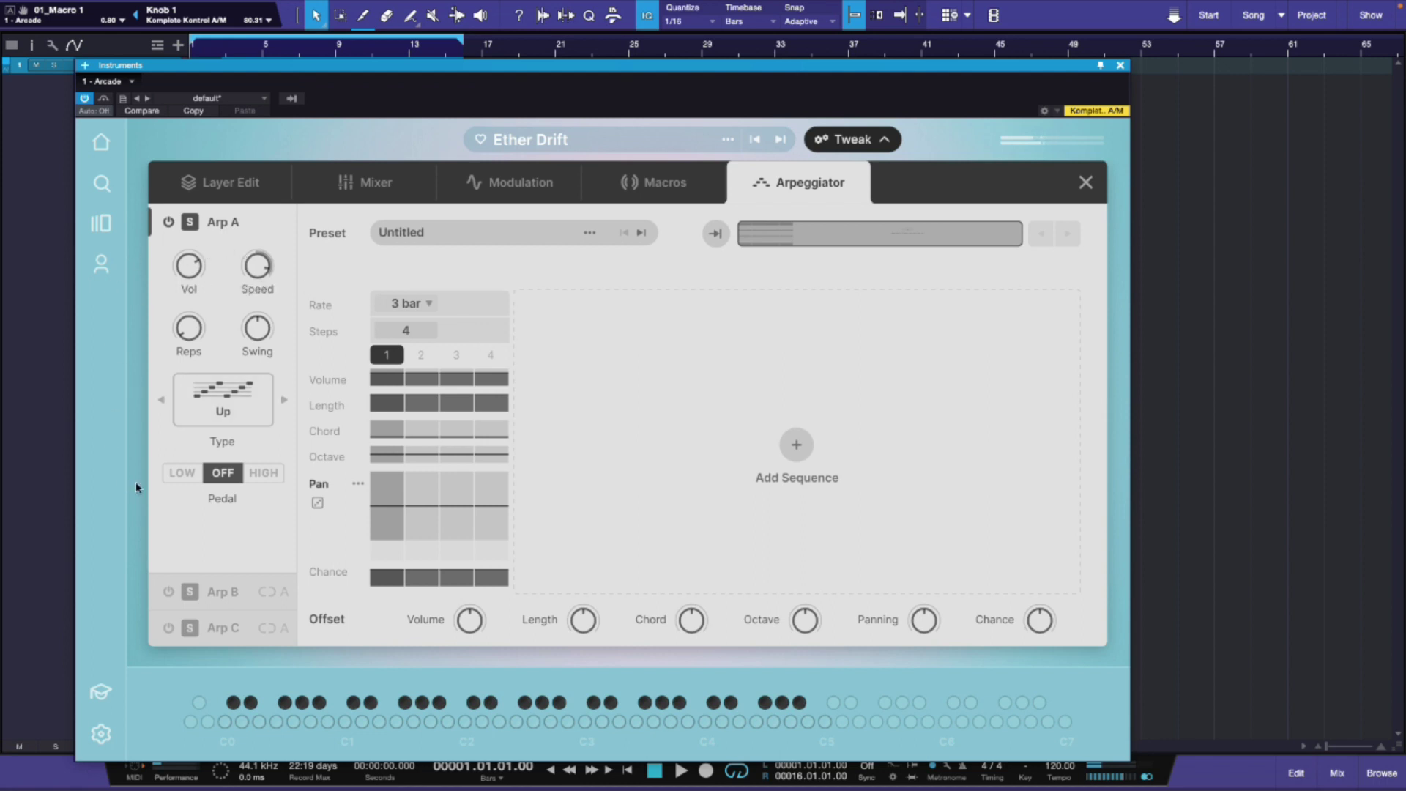
- Examine Arp A's volume, speed and swing controls and its available arpeggiator types, keeping the Up type
mouse_move(271, 279)
mouse_move(198, 274)
mouse_move(264, 335)
click(226, 406)
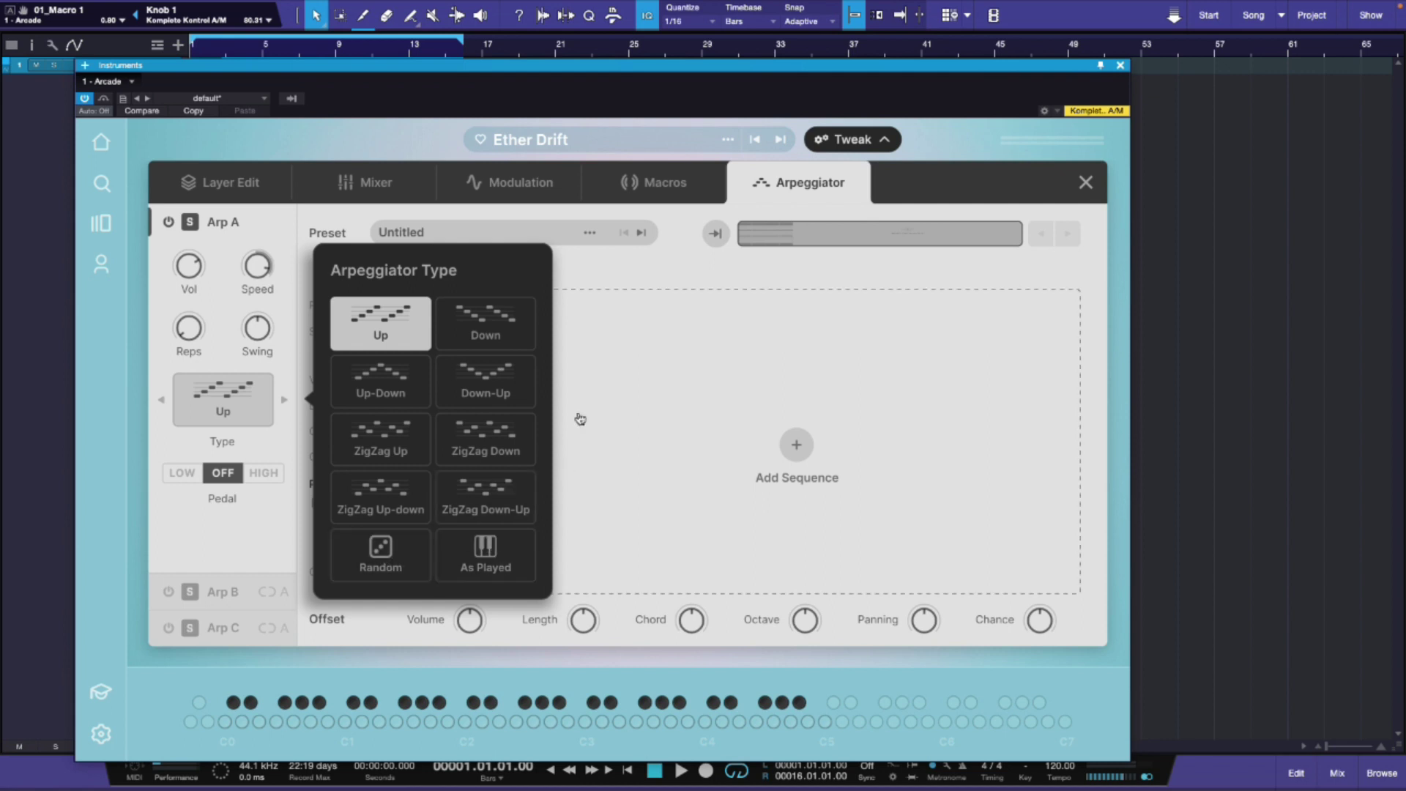
click(582, 275)
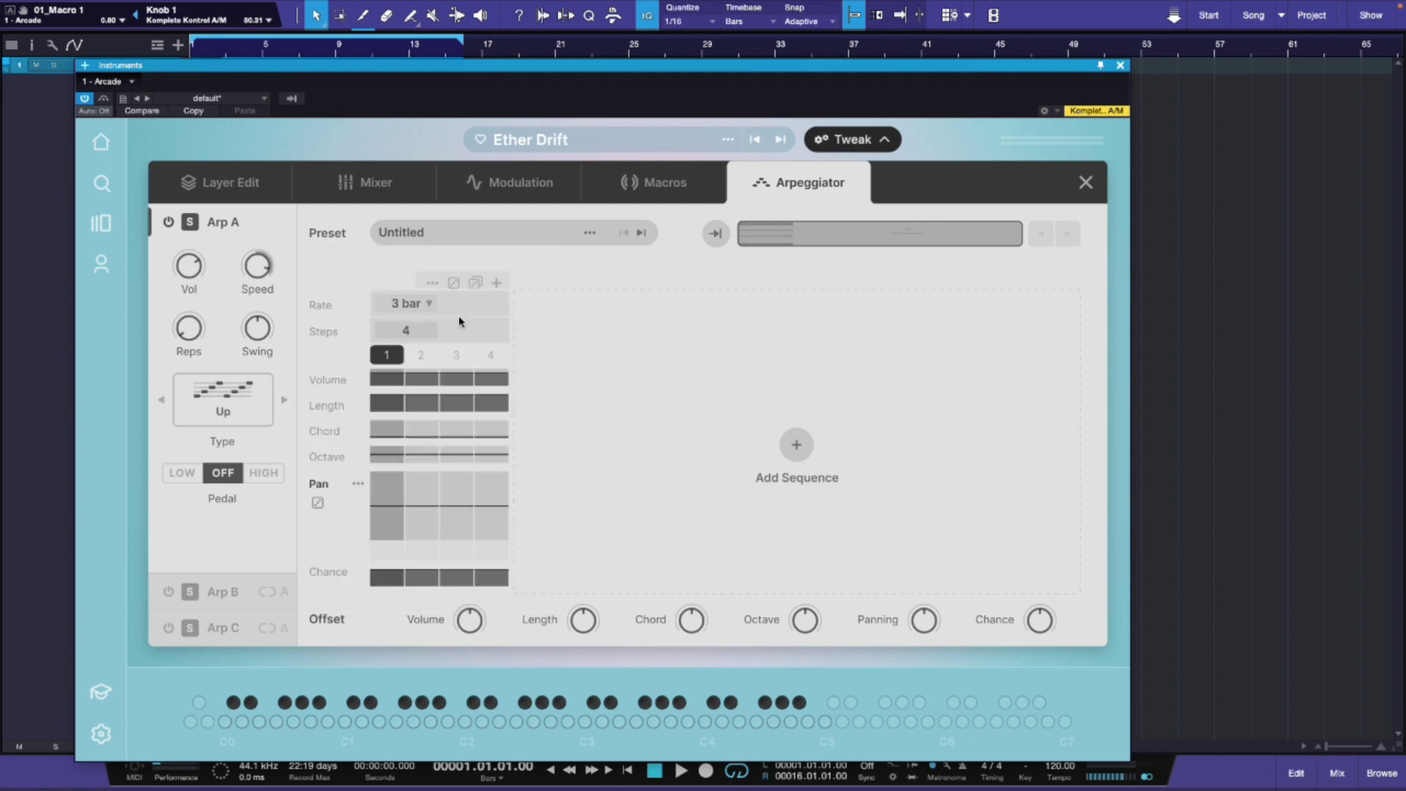
- Look through the available rate values for Arp A's first sequence without choosing a new one
mouse_move(461, 317)
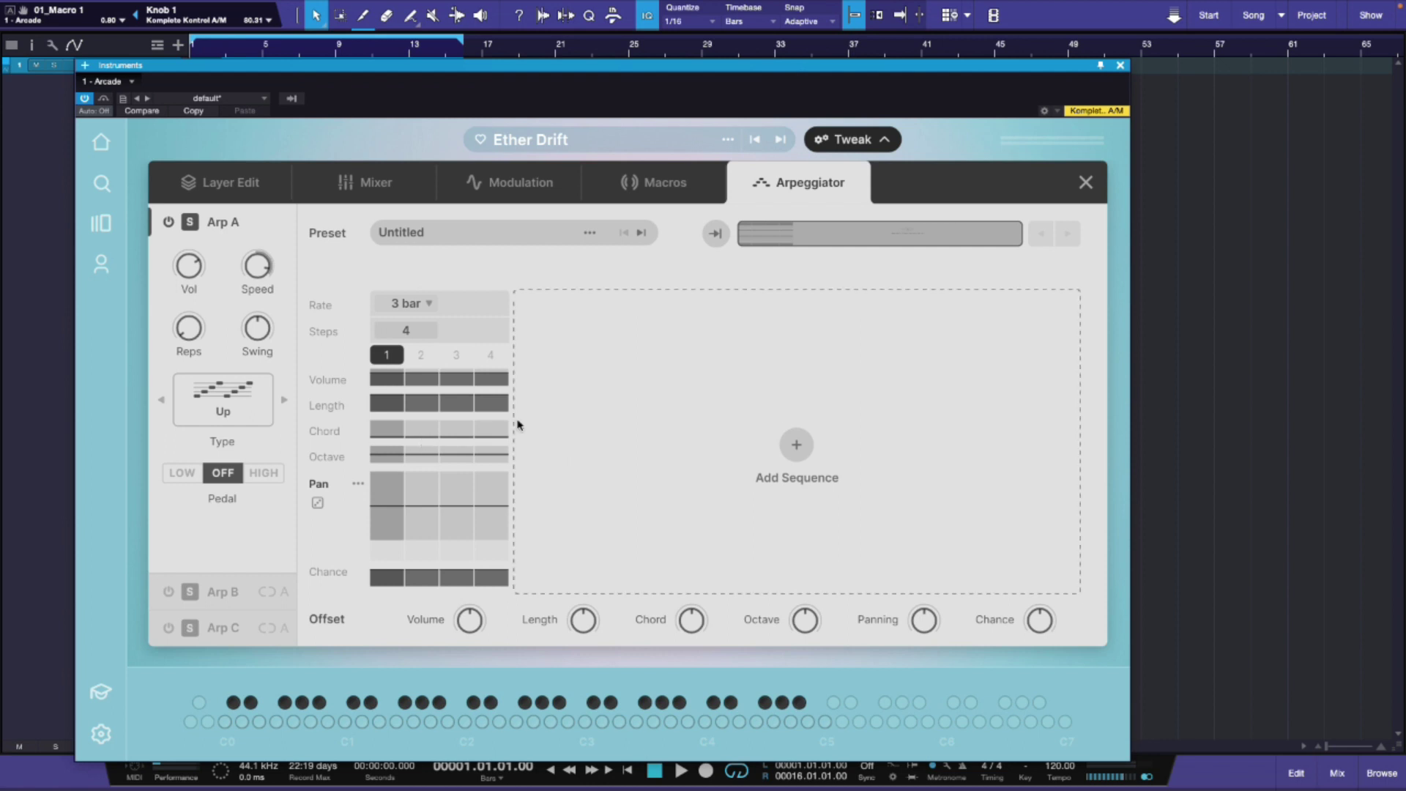
click(428, 305)
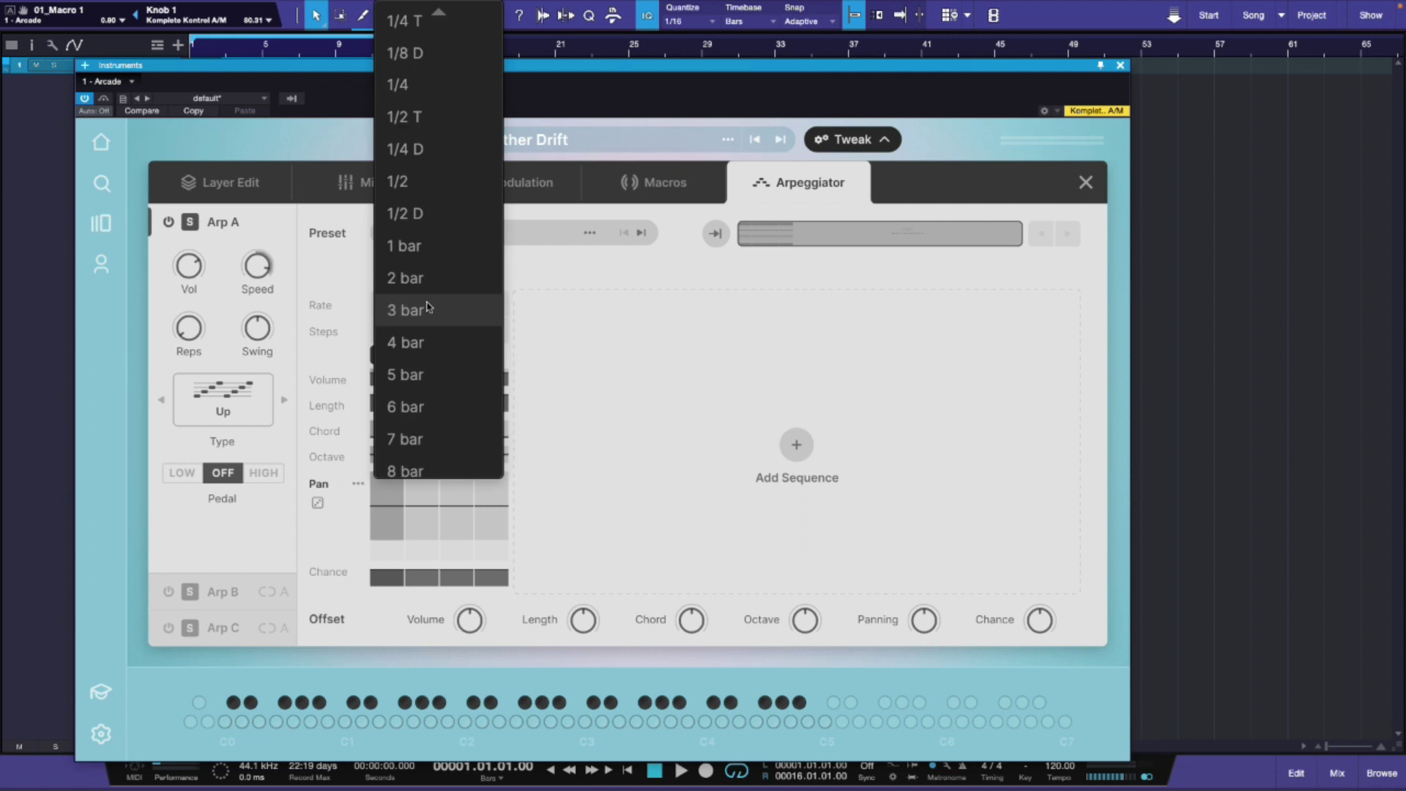
scroll(429, 308, up, 5)
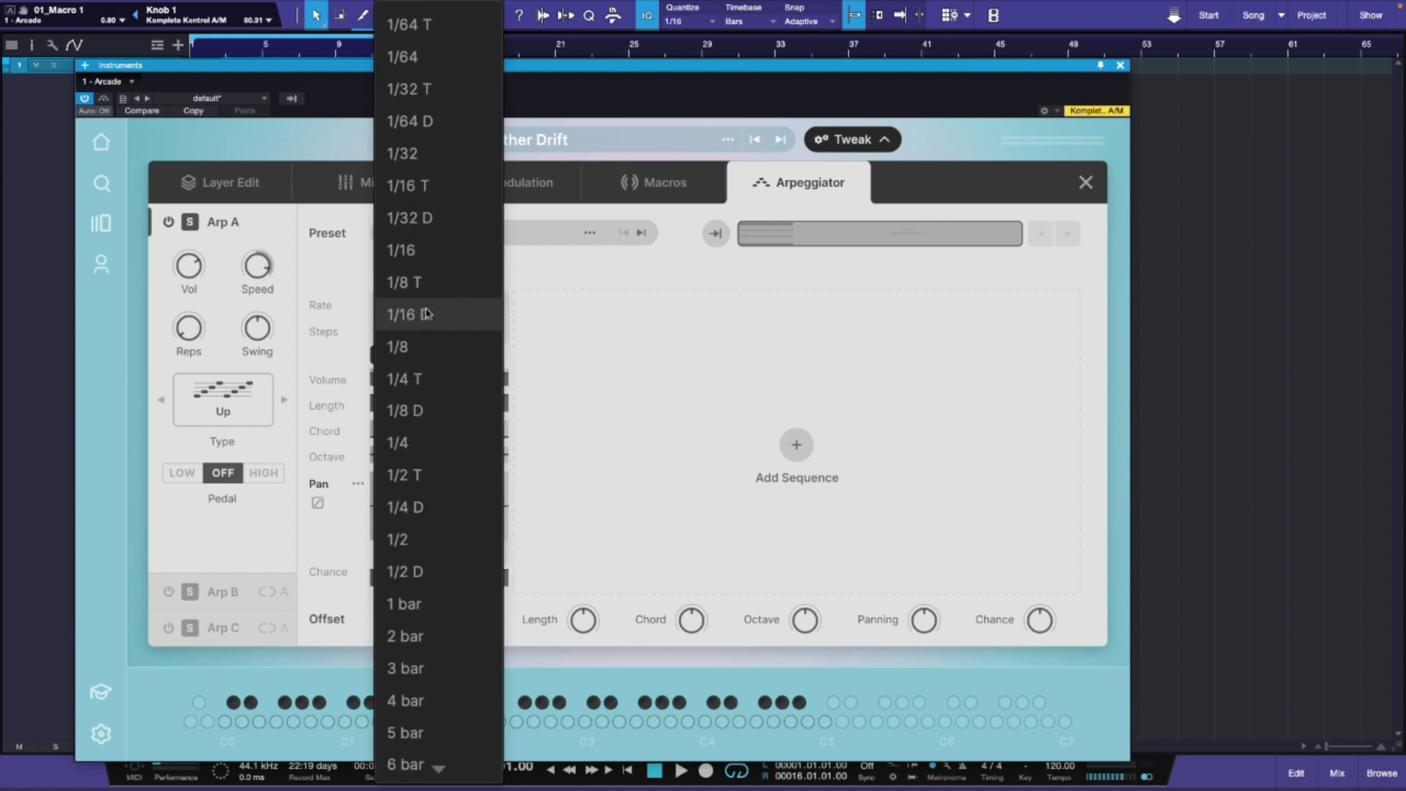
scroll(442, 319, down, 1)
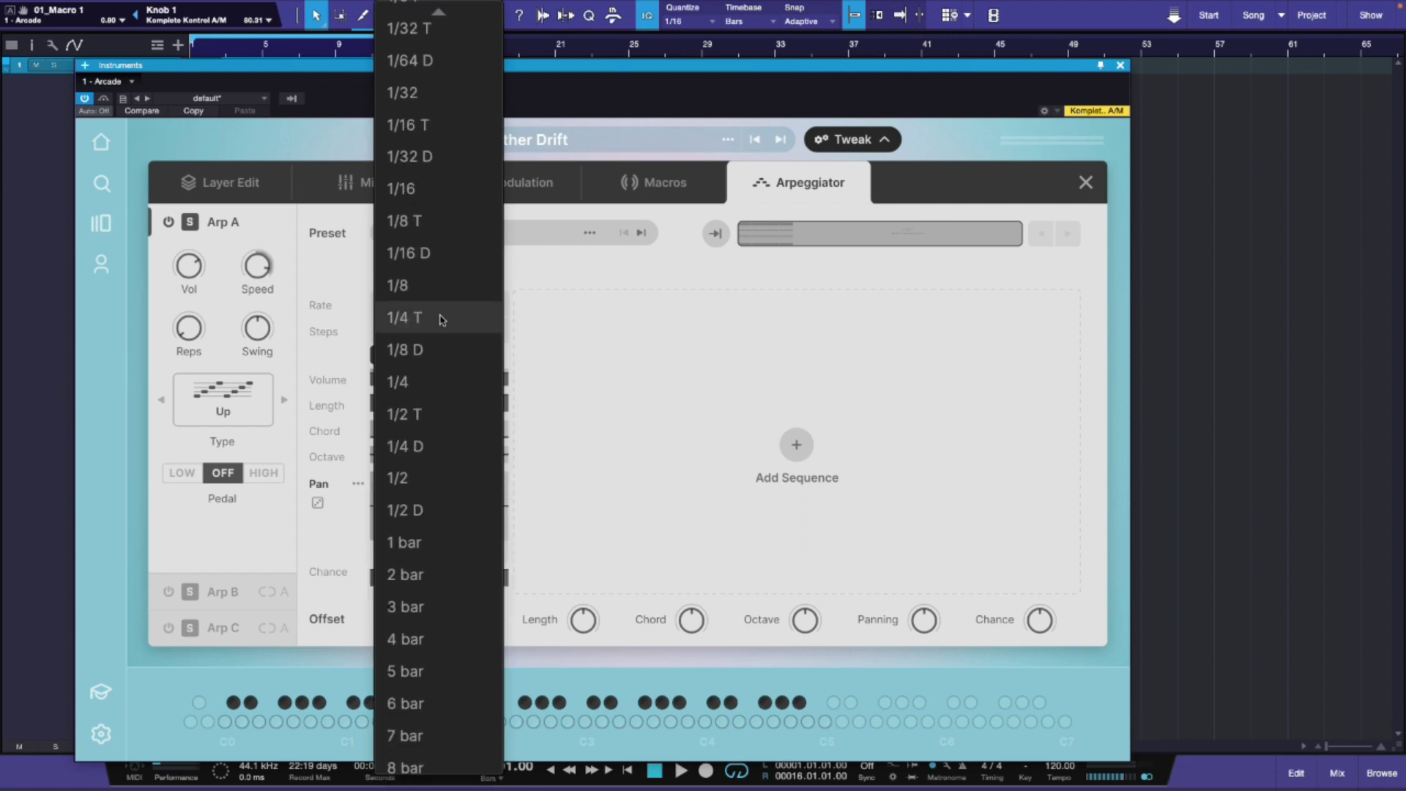
scroll(442, 319, up, 1)
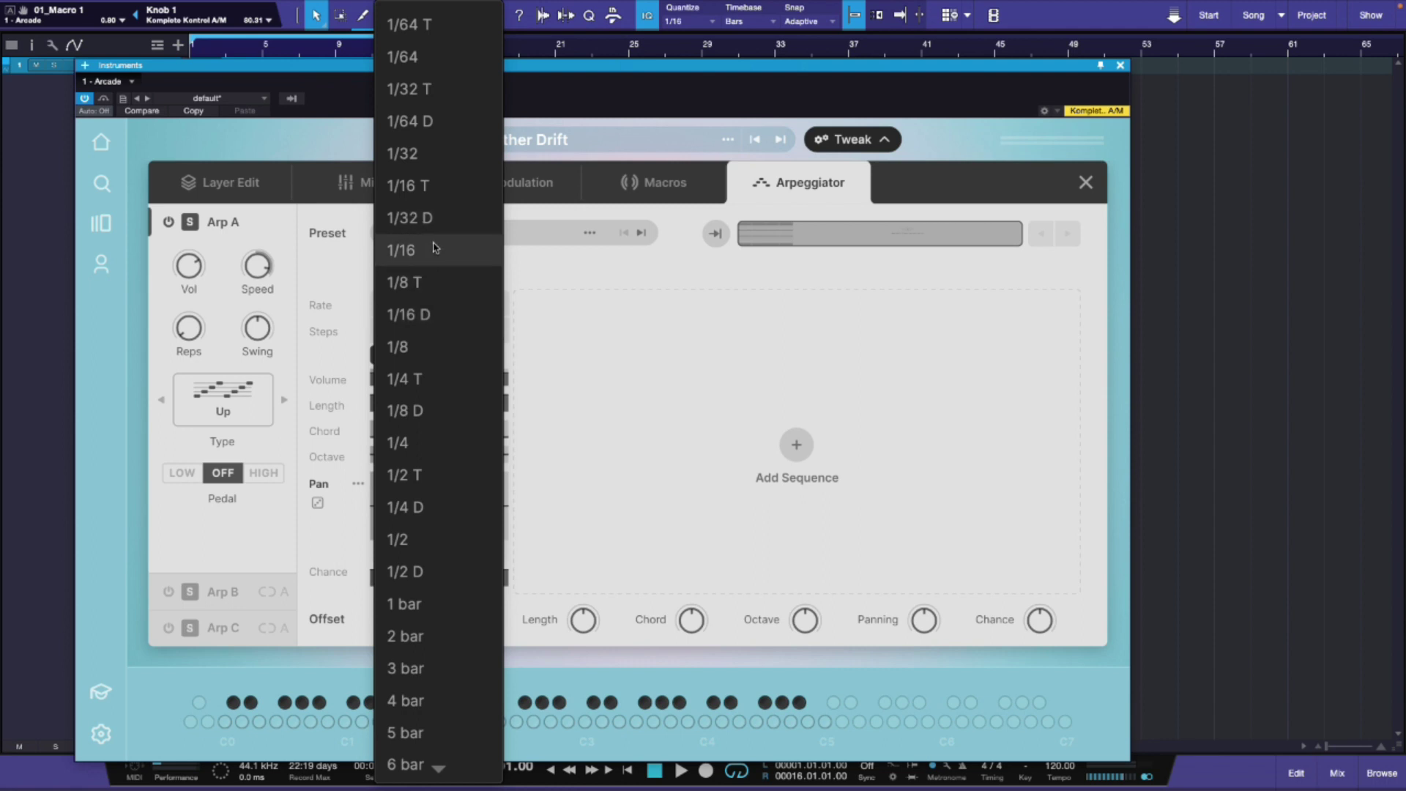
click(341, 268)
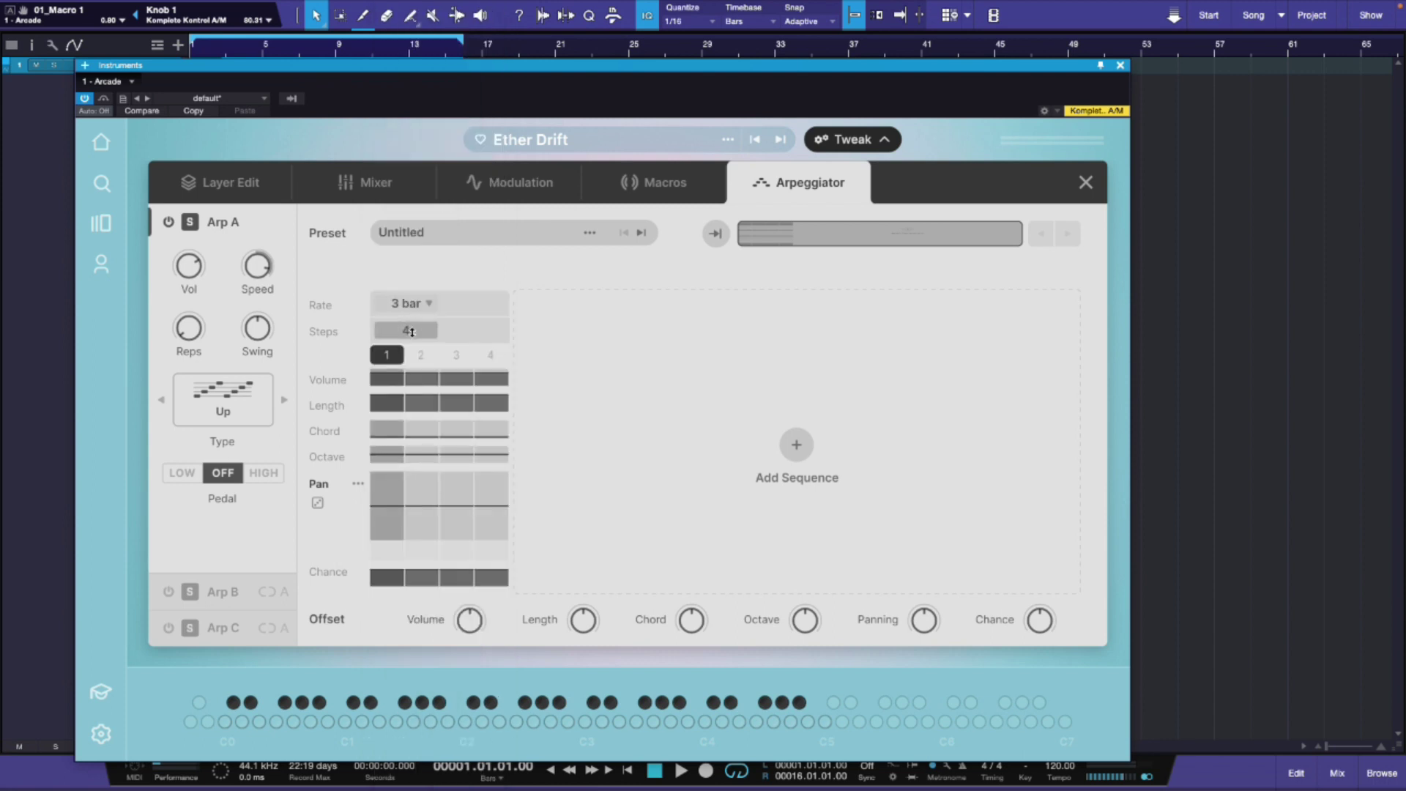
- Set the first Arp A sequence to 7 steps and add a second sequence after it
mouse_move(412, 331)
mouse_down()
mouse_move(411, 292)
mouse_move(414, 305)
mouse_up()
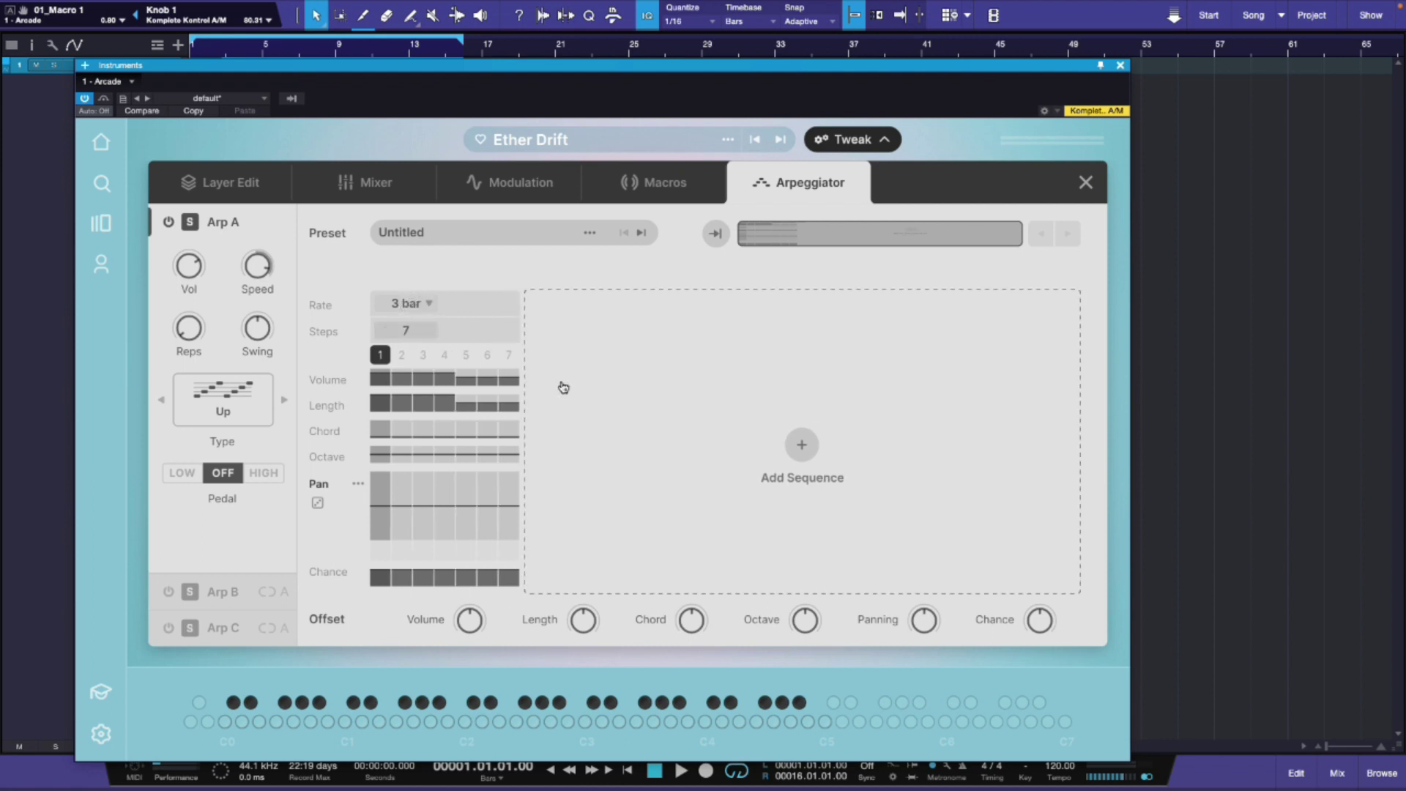
click(801, 445)
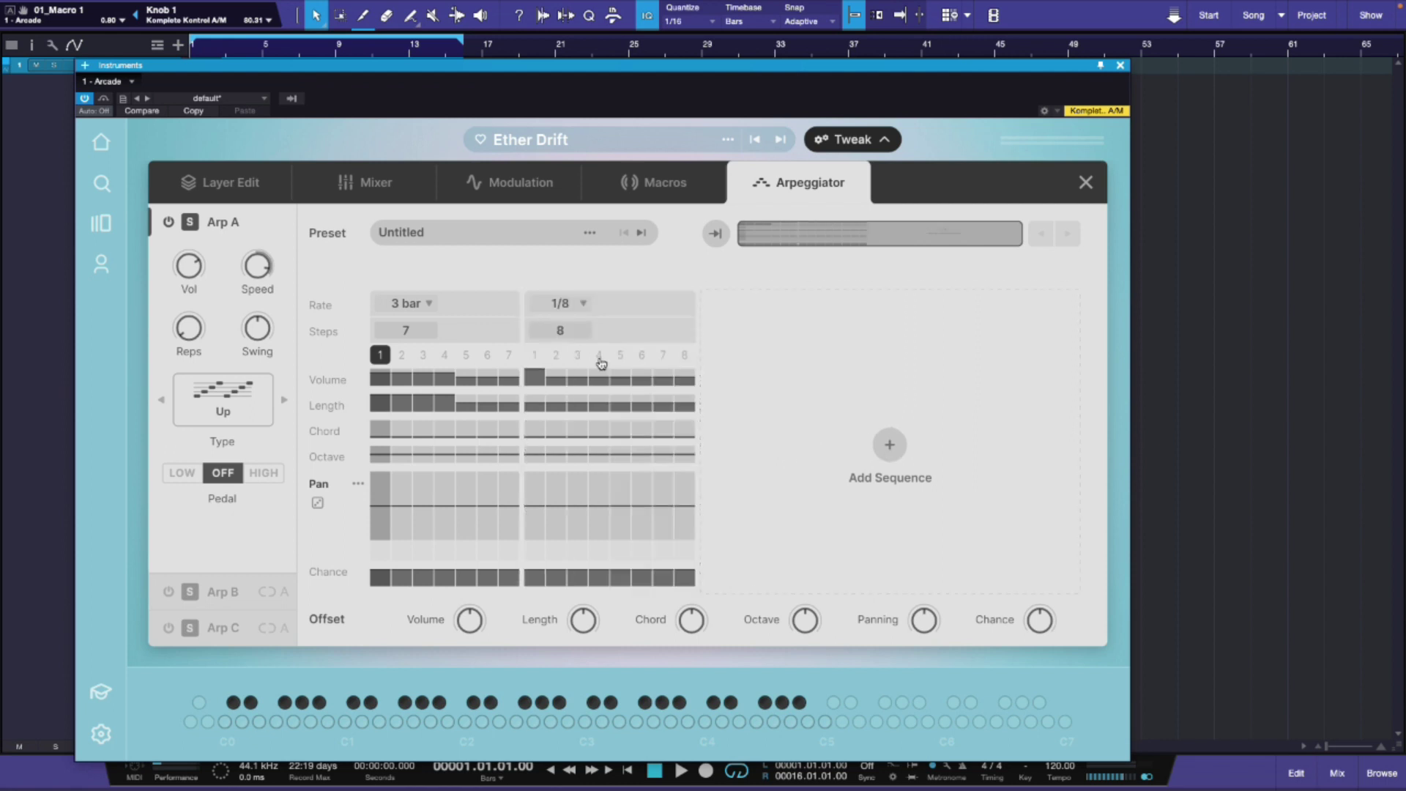
- Set the rate of both Arp A sequences to 1/16
click(425, 307)
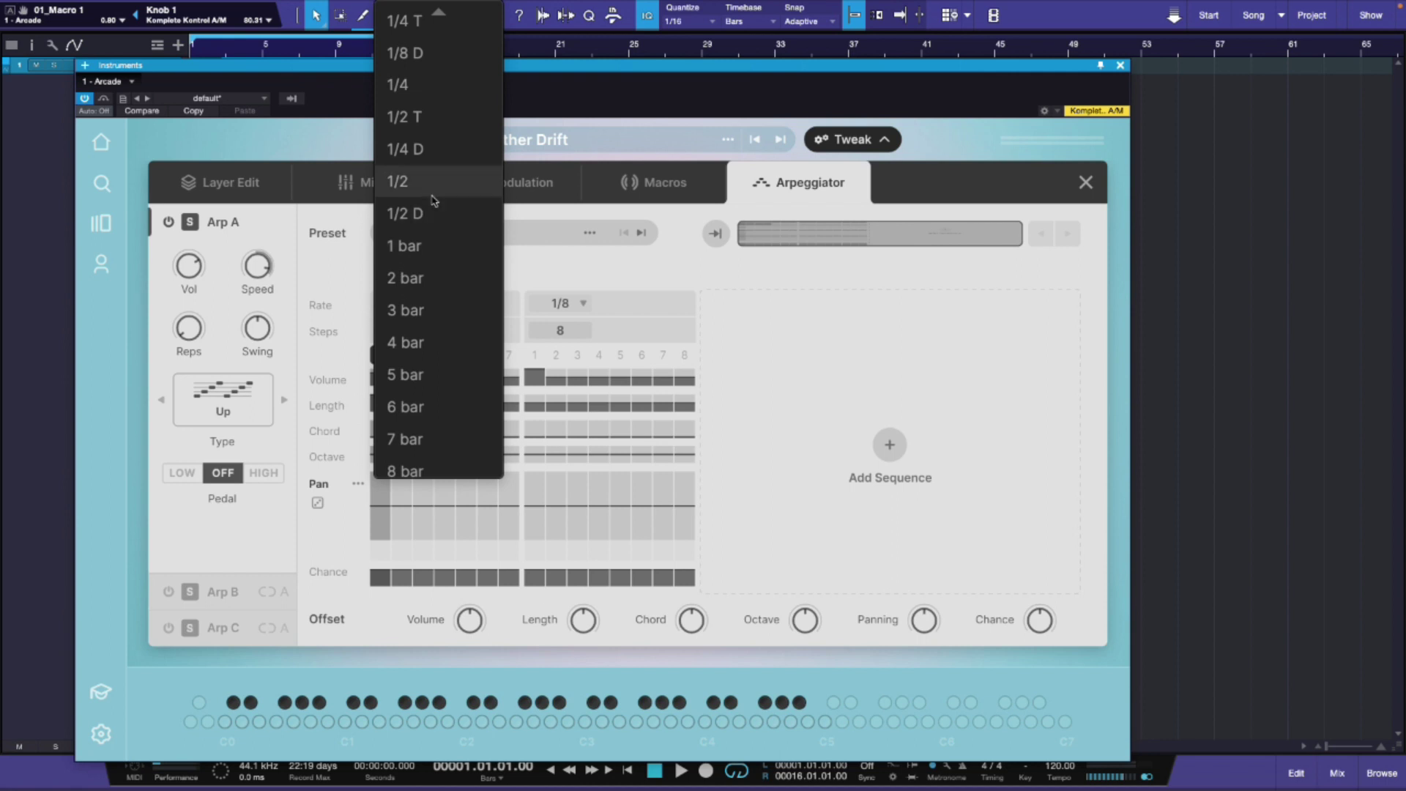
scroll(434, 200, up, 5)
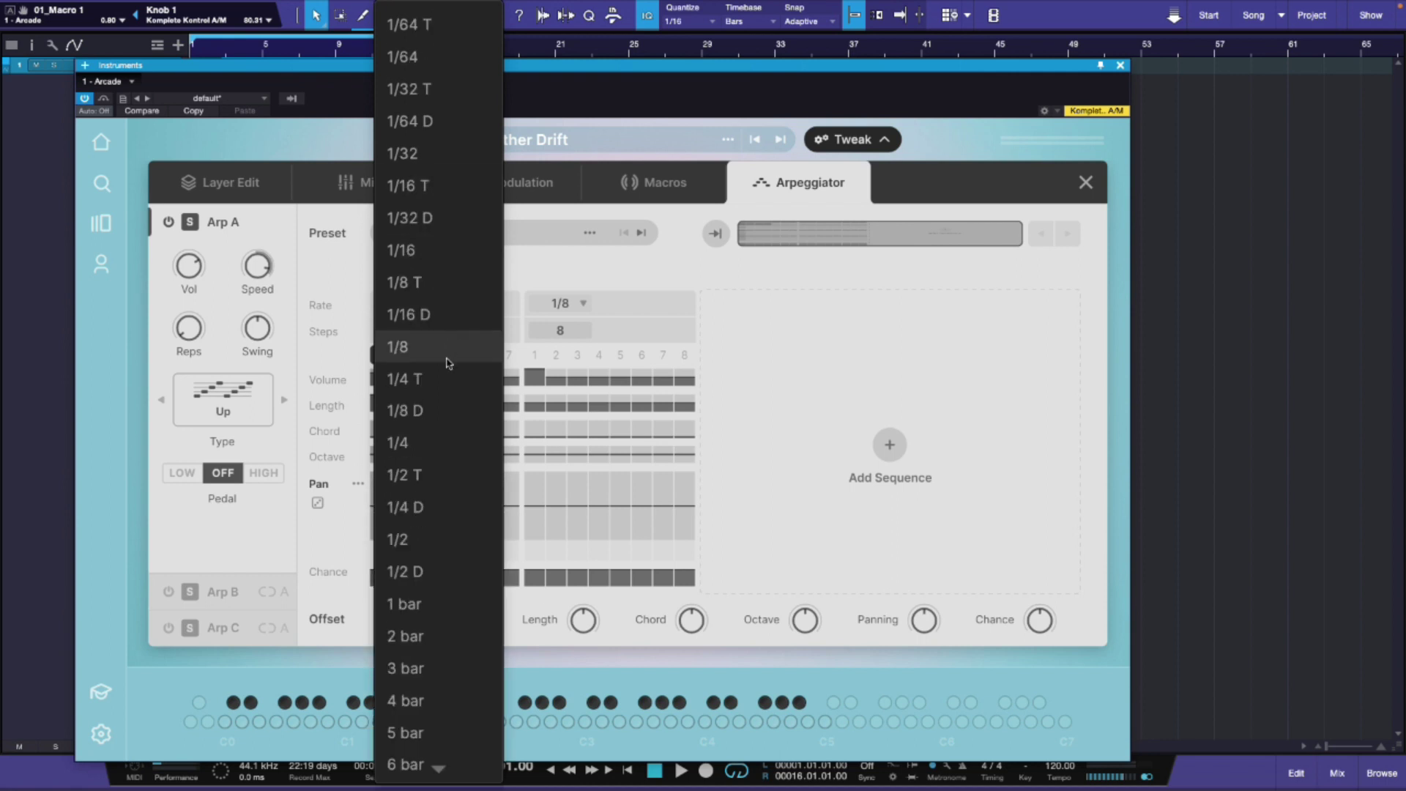
click(445, 250)
click(577, 308)
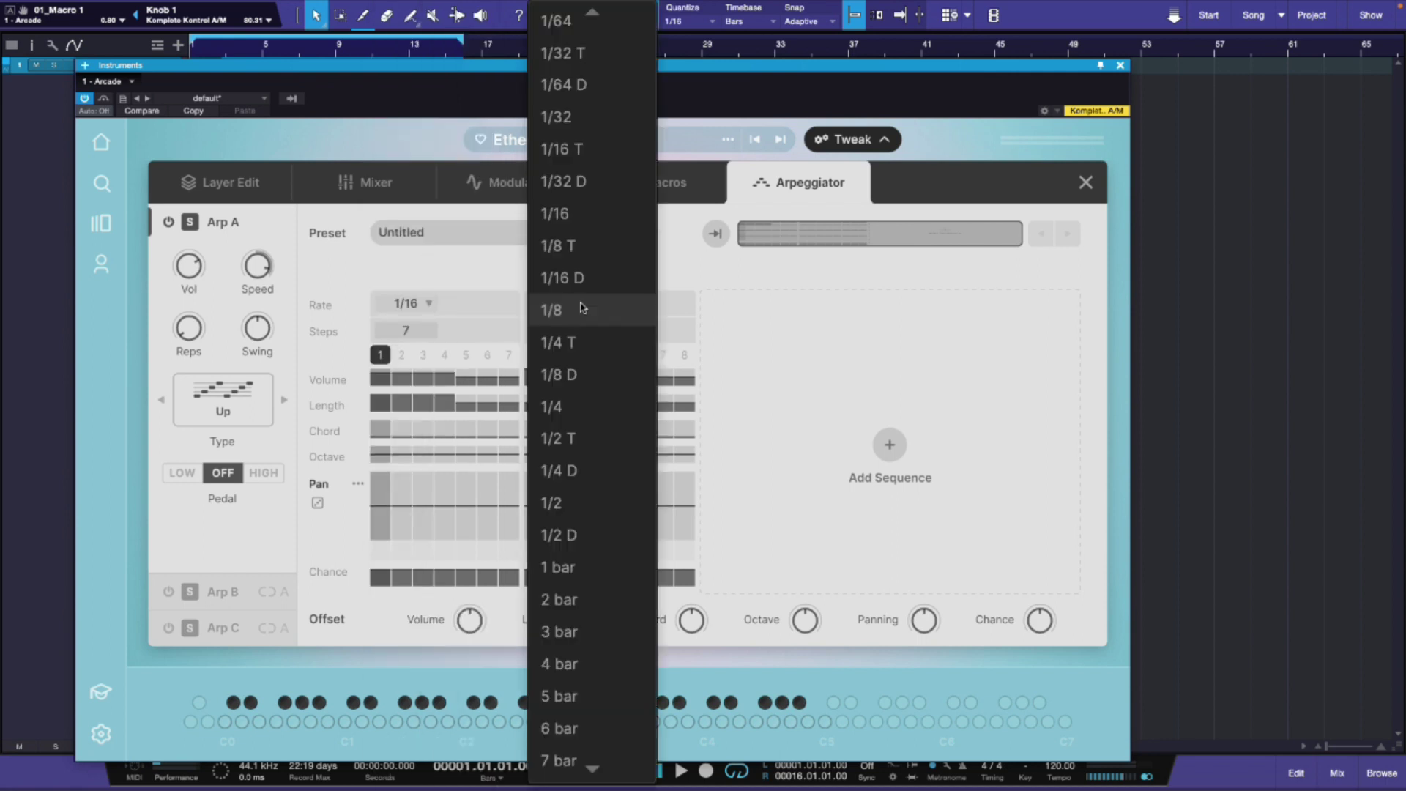
click(579, 220)
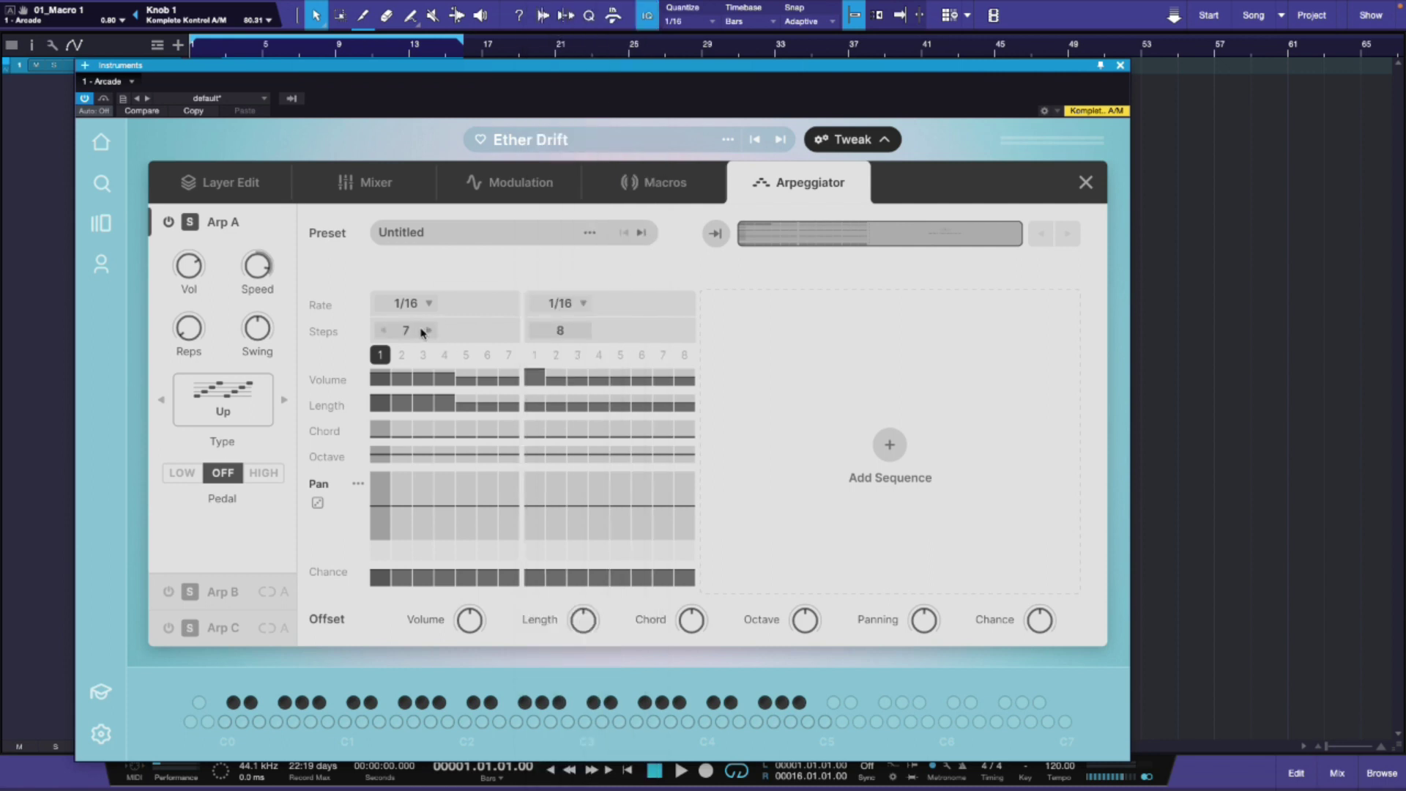
- Set the first Arp A sequence to 8 steps
scroll(427, 329, up, 1)
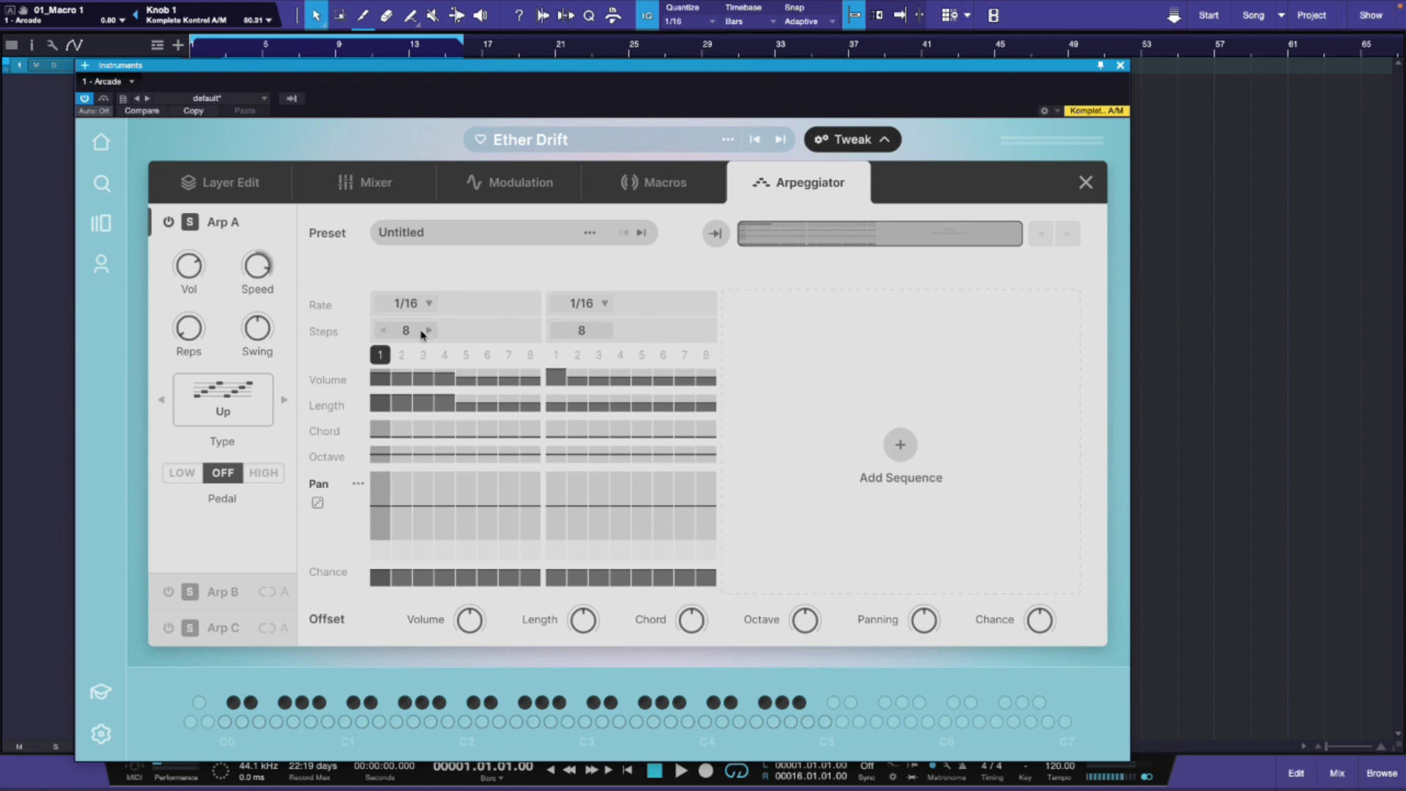
key(8)
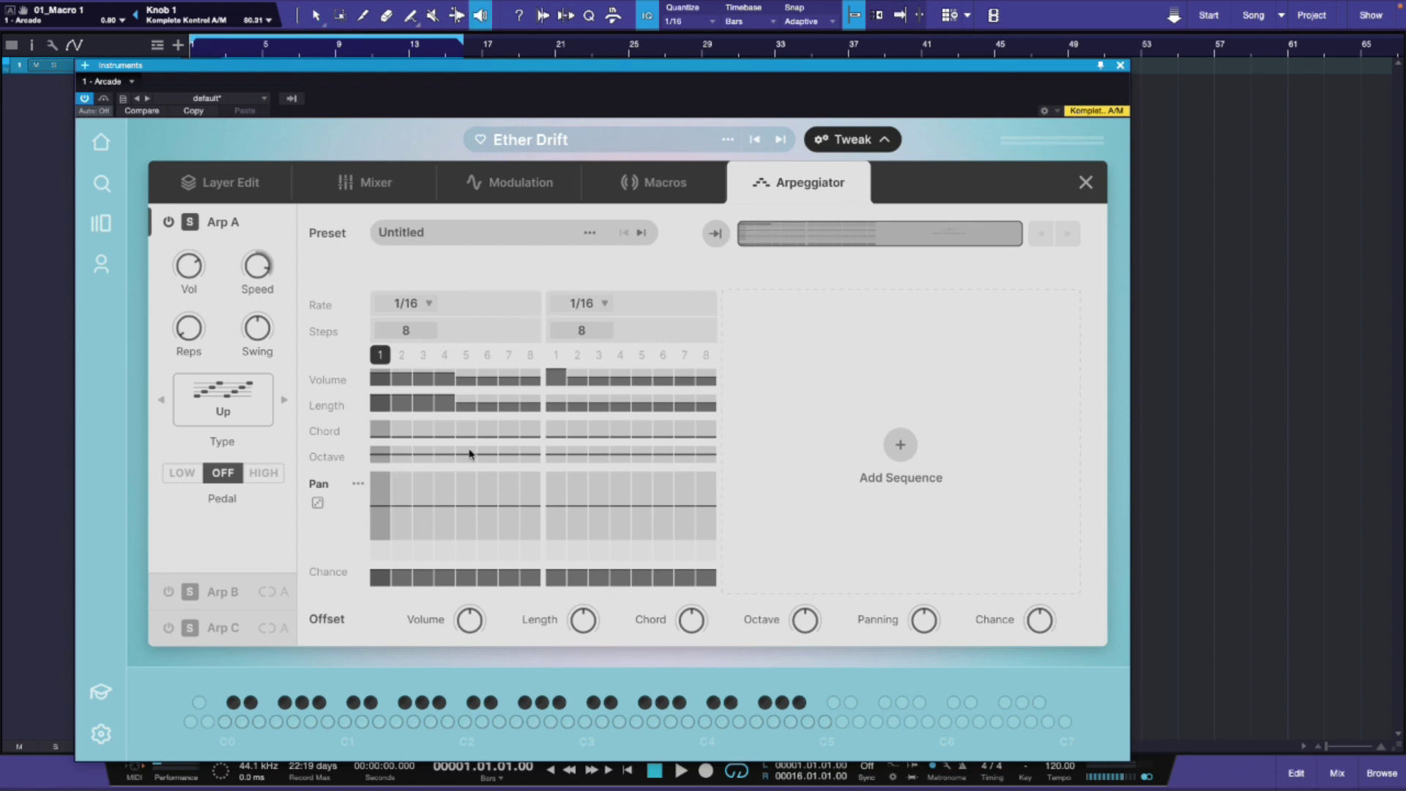
mouse_move(414, 325)
mouse_down()
mouse_move(434, 22)
mouse_move(409, 333)
mouse_up()
- Examine the per-step Volume, Length, Chord, Octave, Pan and Chance lanes of the Arp A sequences one after another
click(342, 386)
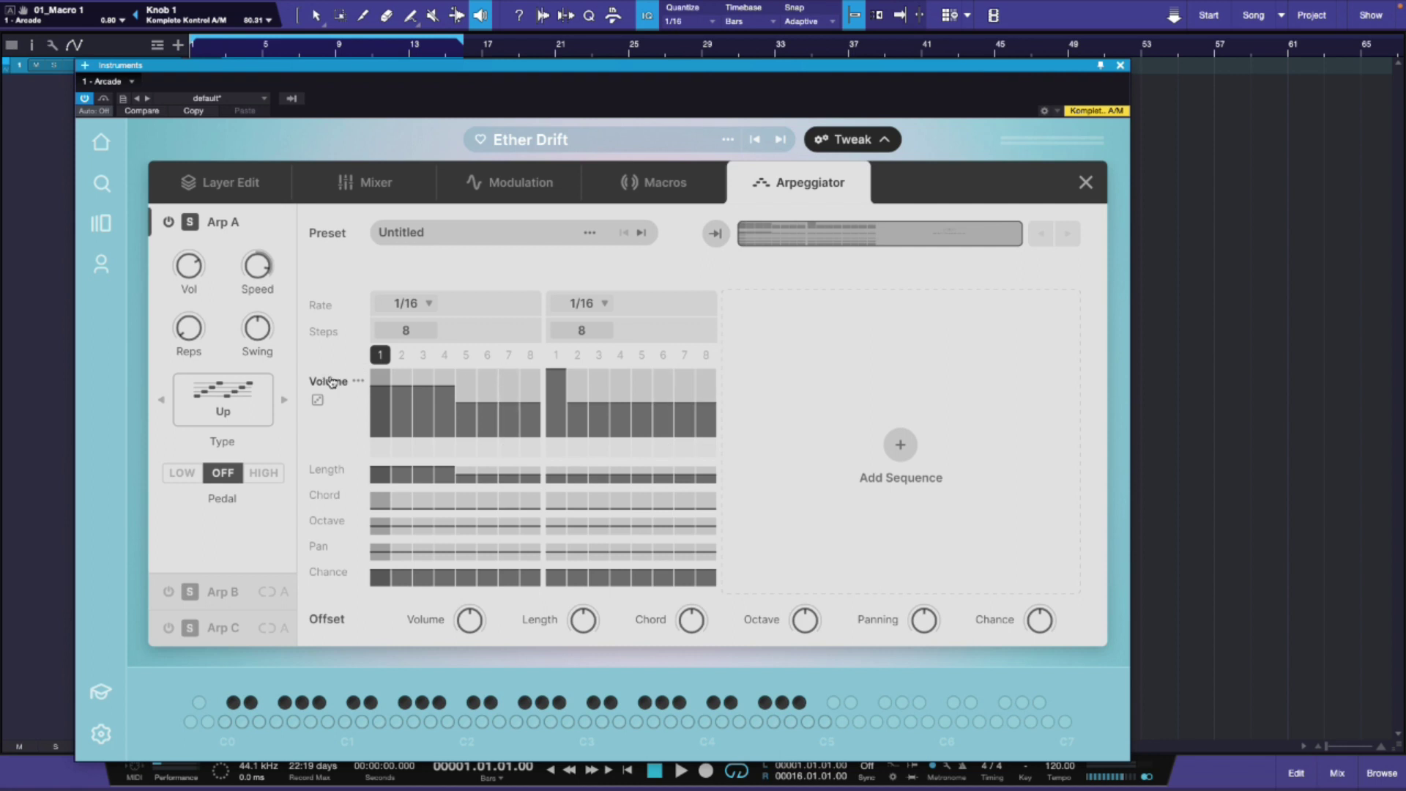
click(323, 470)
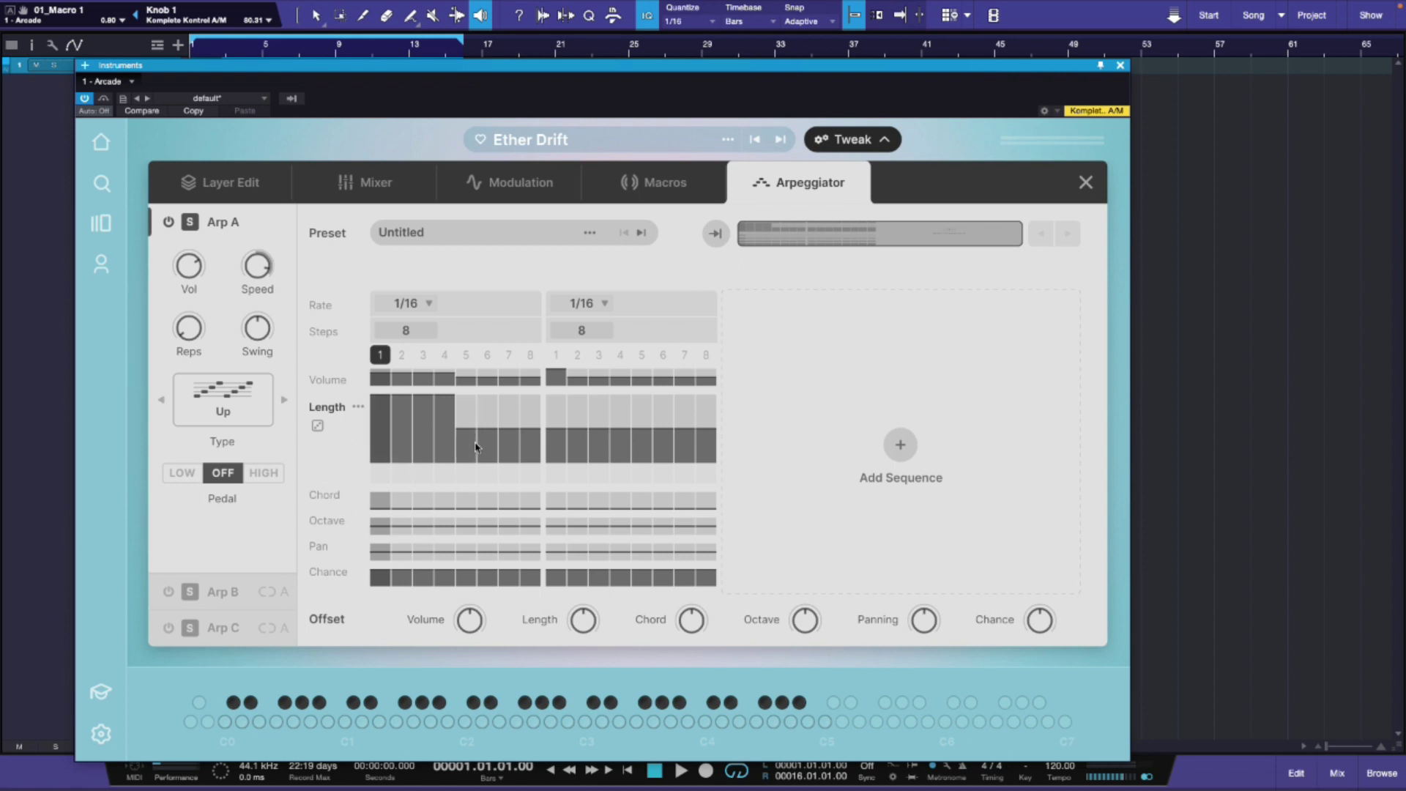
click(324, 496)
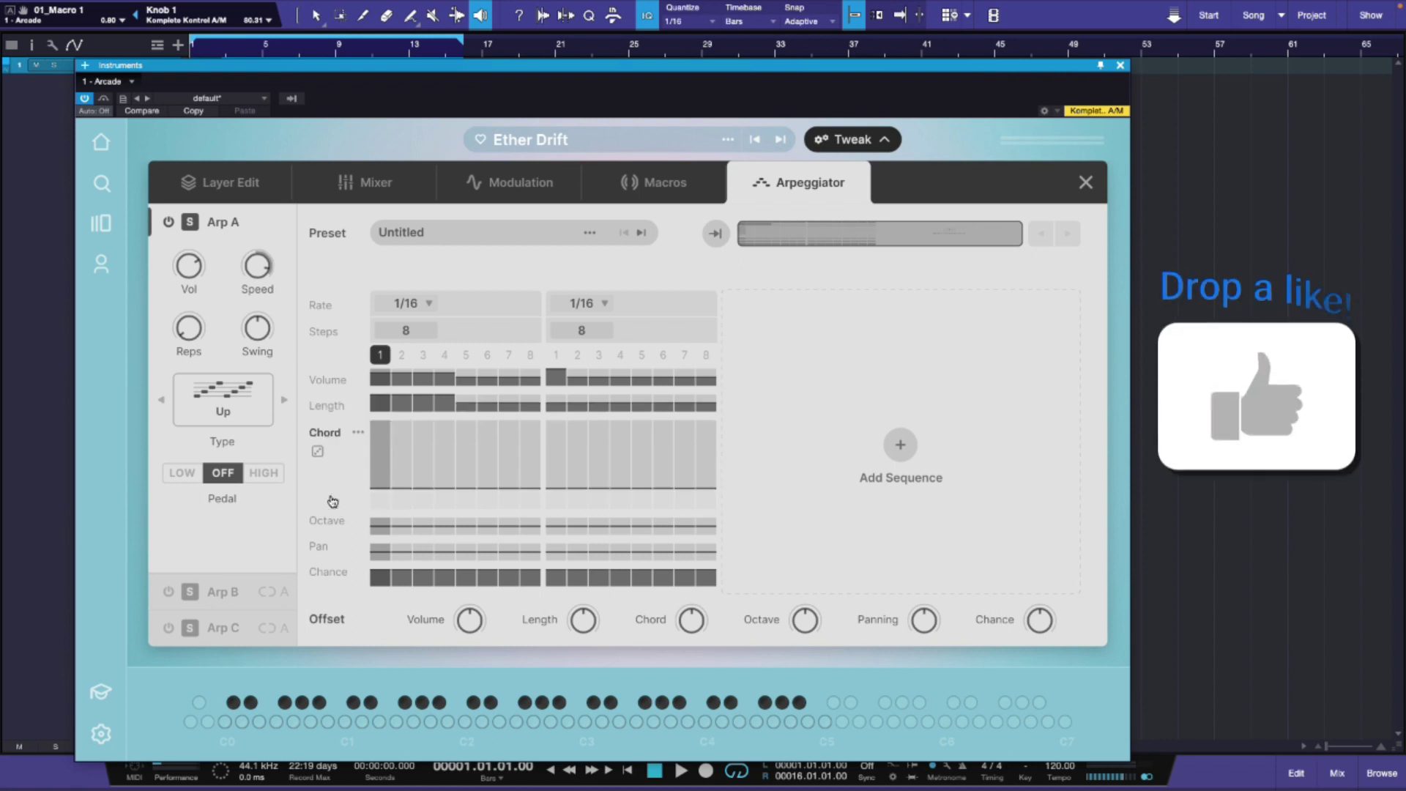
click(324, 520)
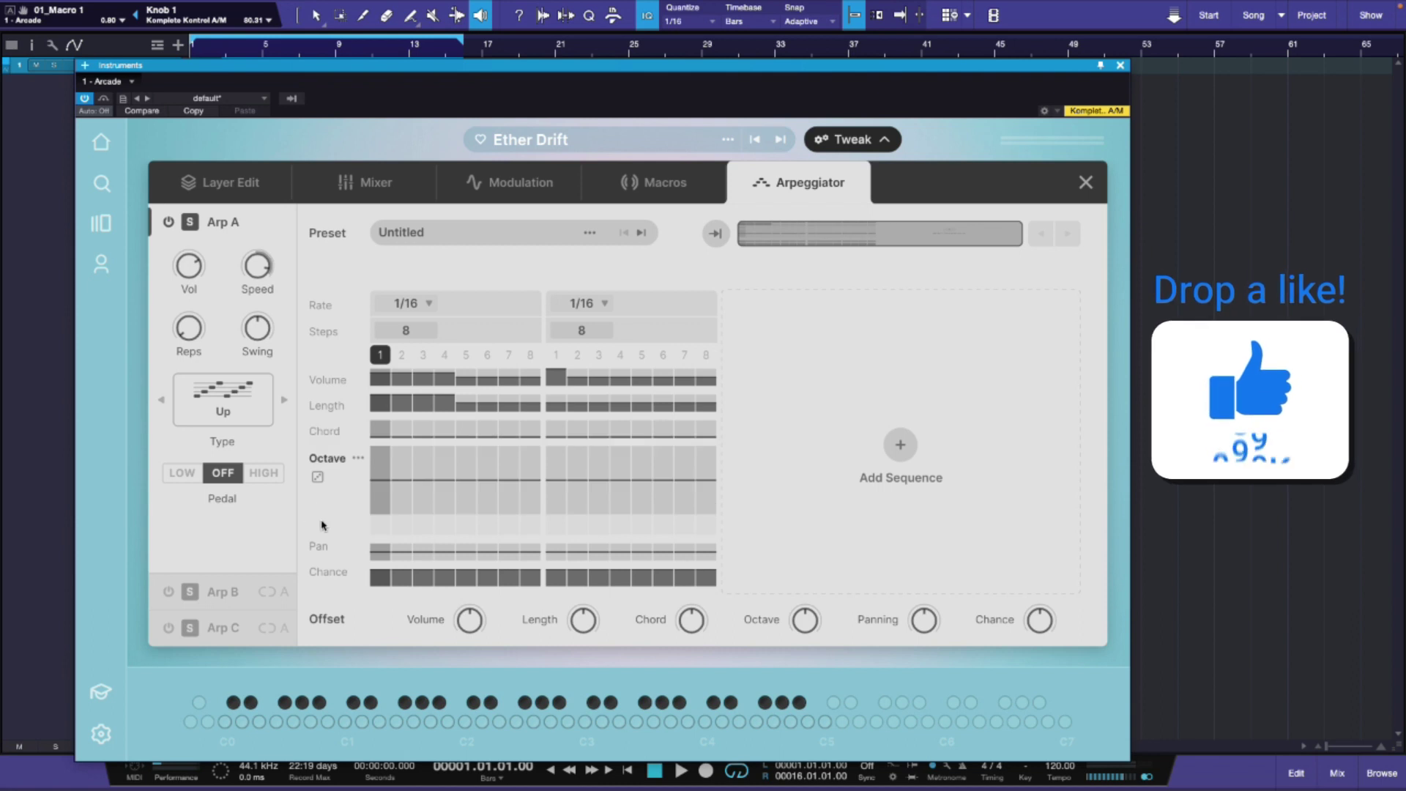
click(318, 547)
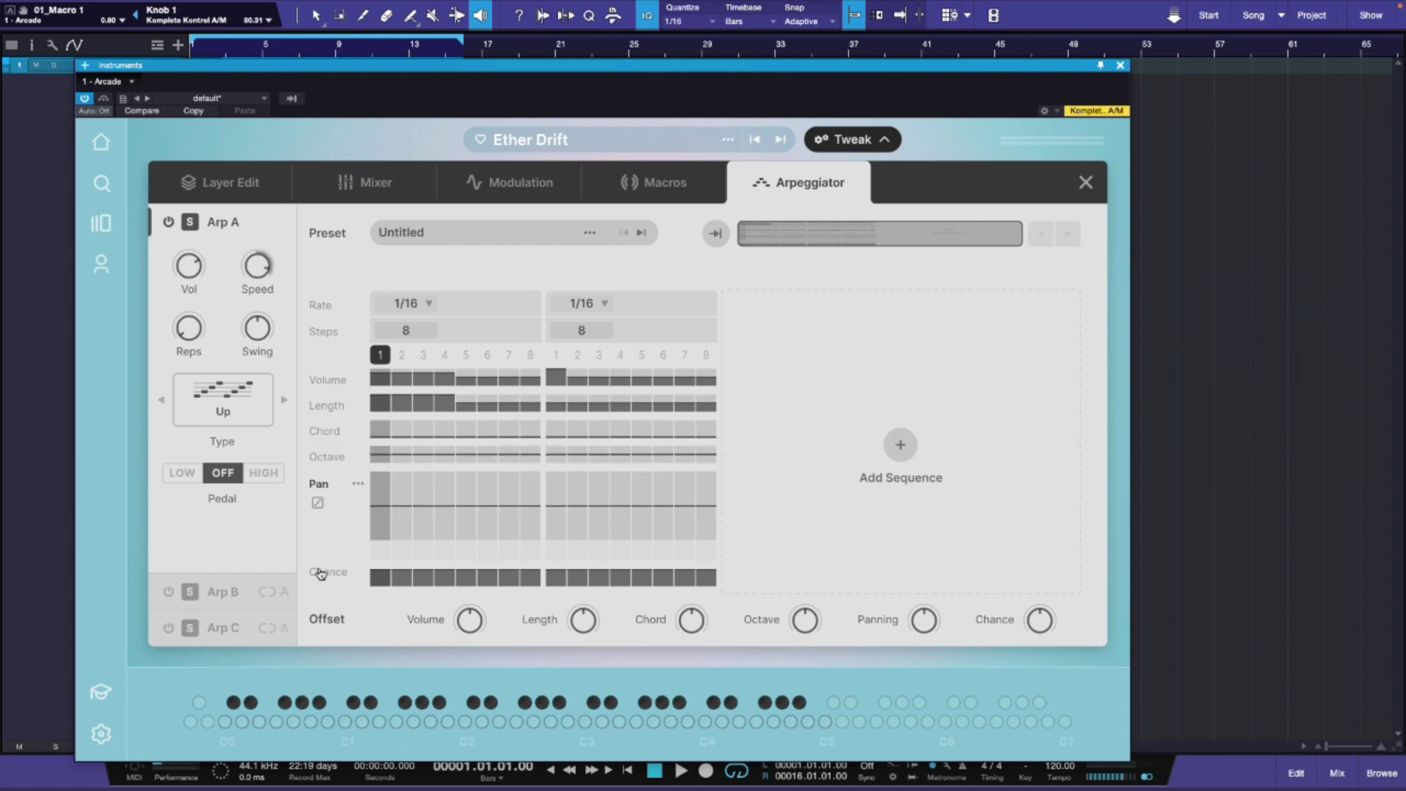
click(320, 572)
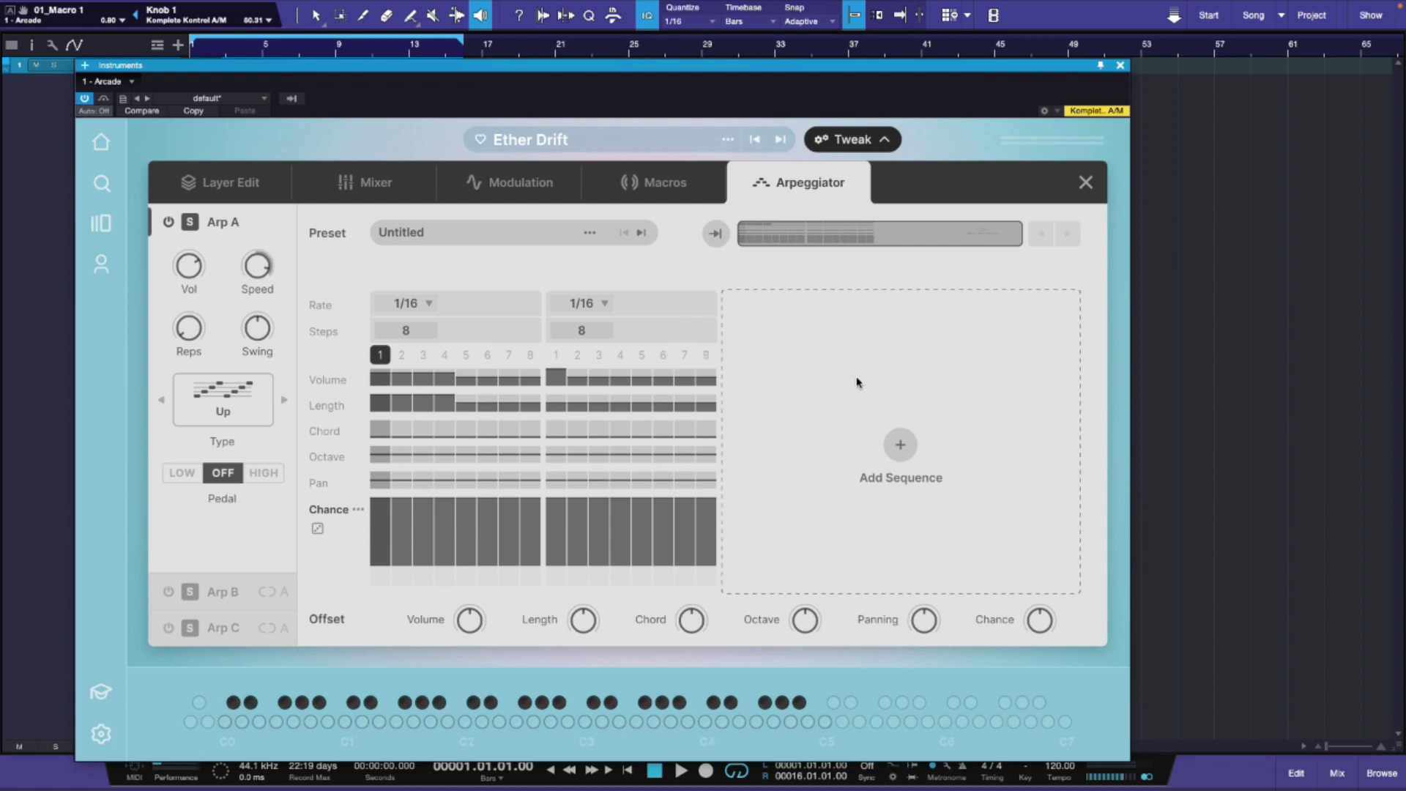
- Add a third sequence to Arp A, delete it again, and view the second sequence's copy, paste and delete options
click(905, 447)
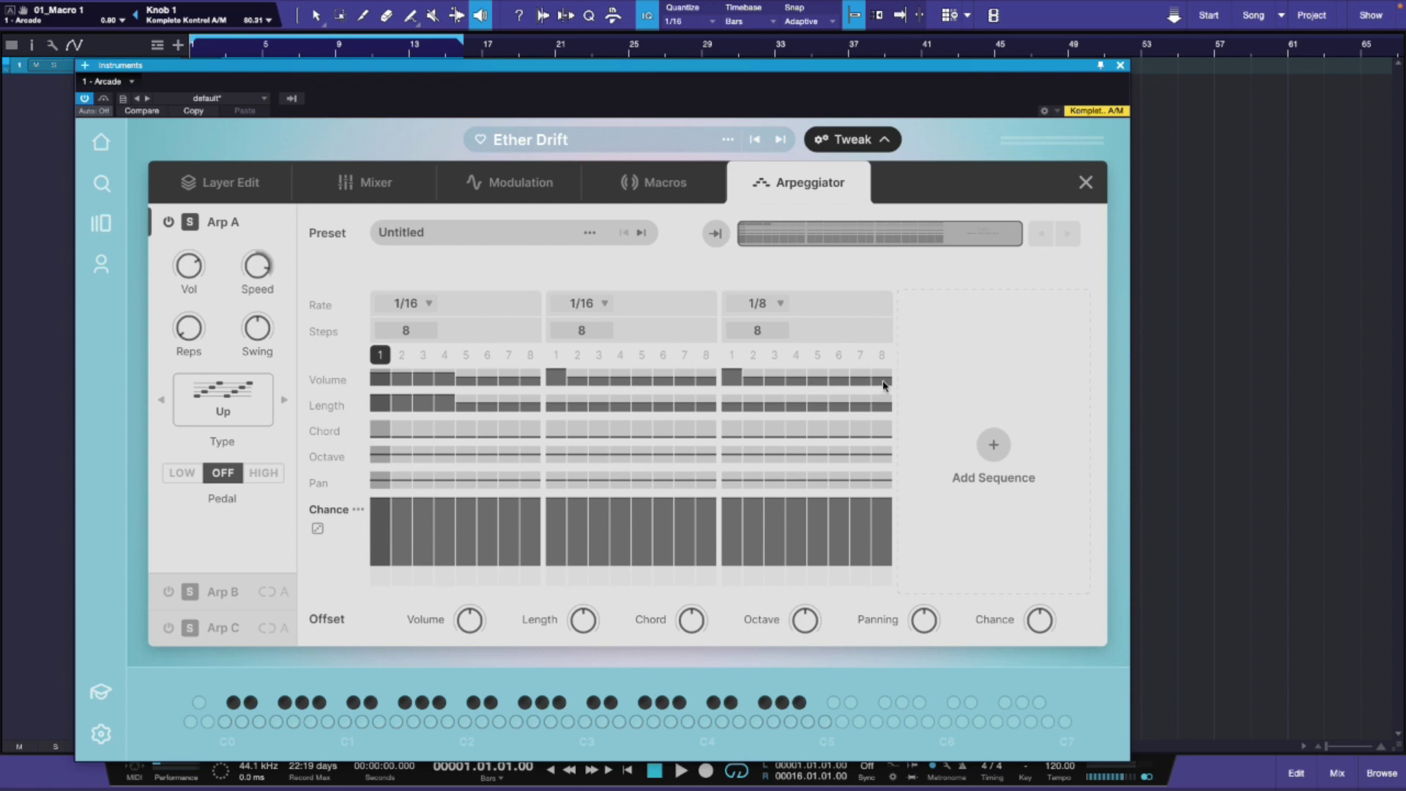
mouse_move(822, 316)
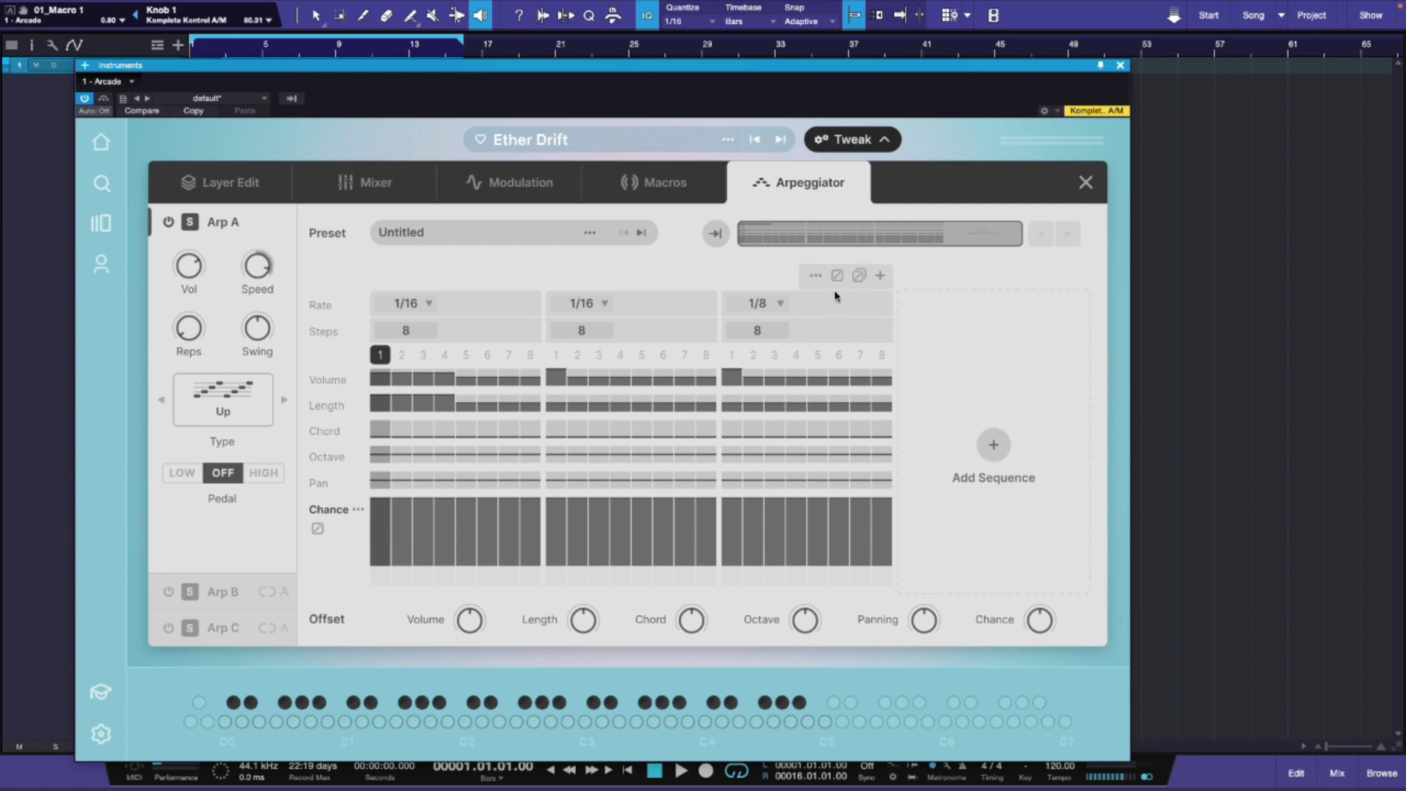
click(816, 277)
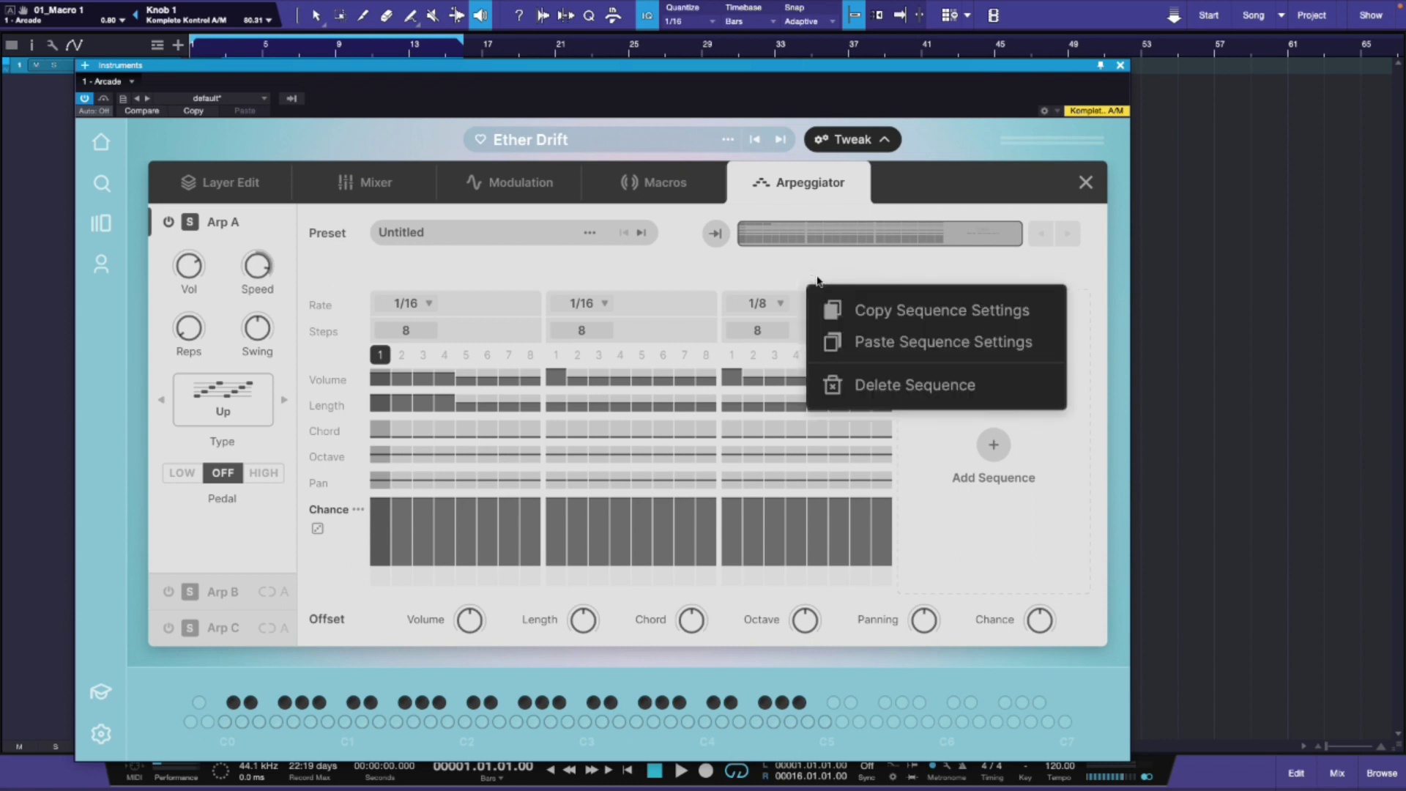
click(876, 385)
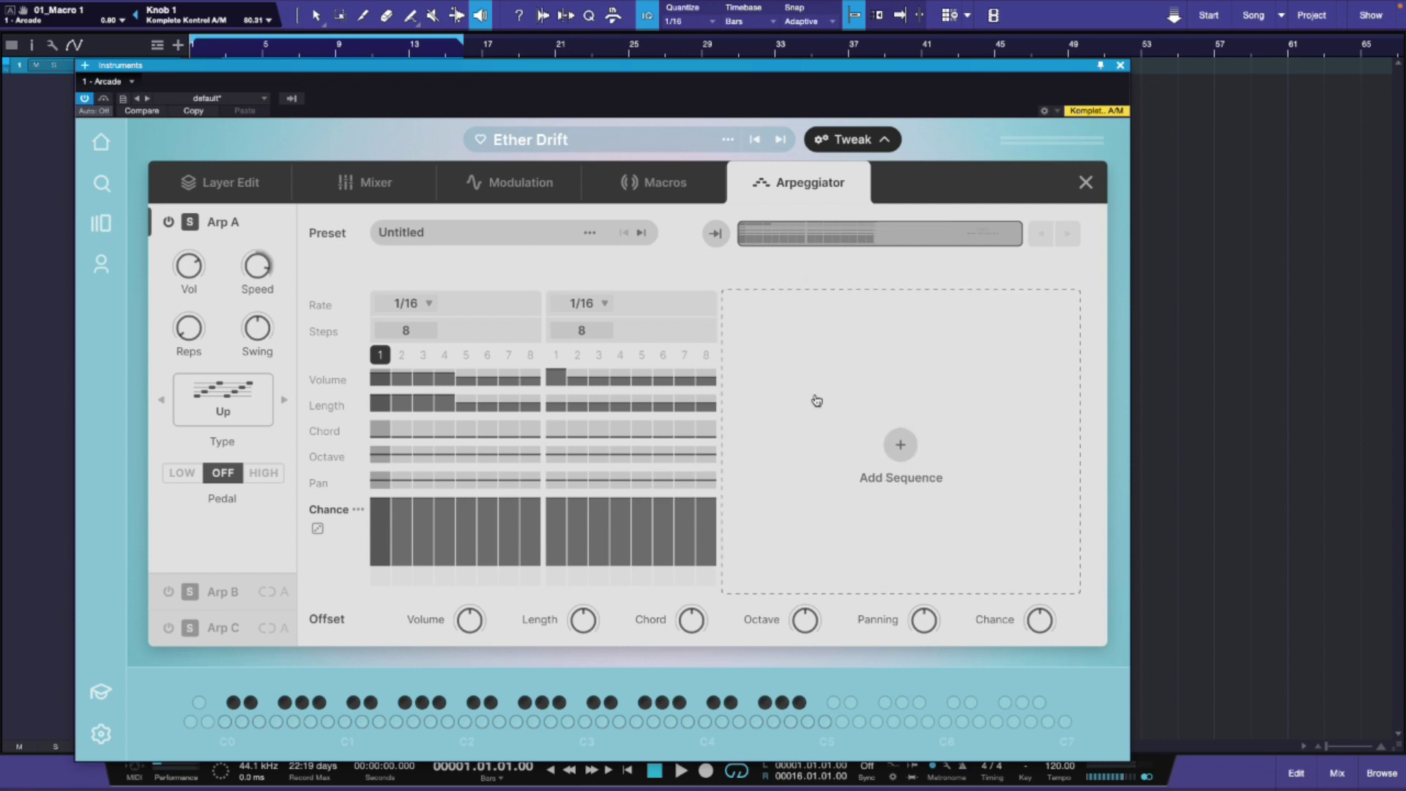
click(641, 278)
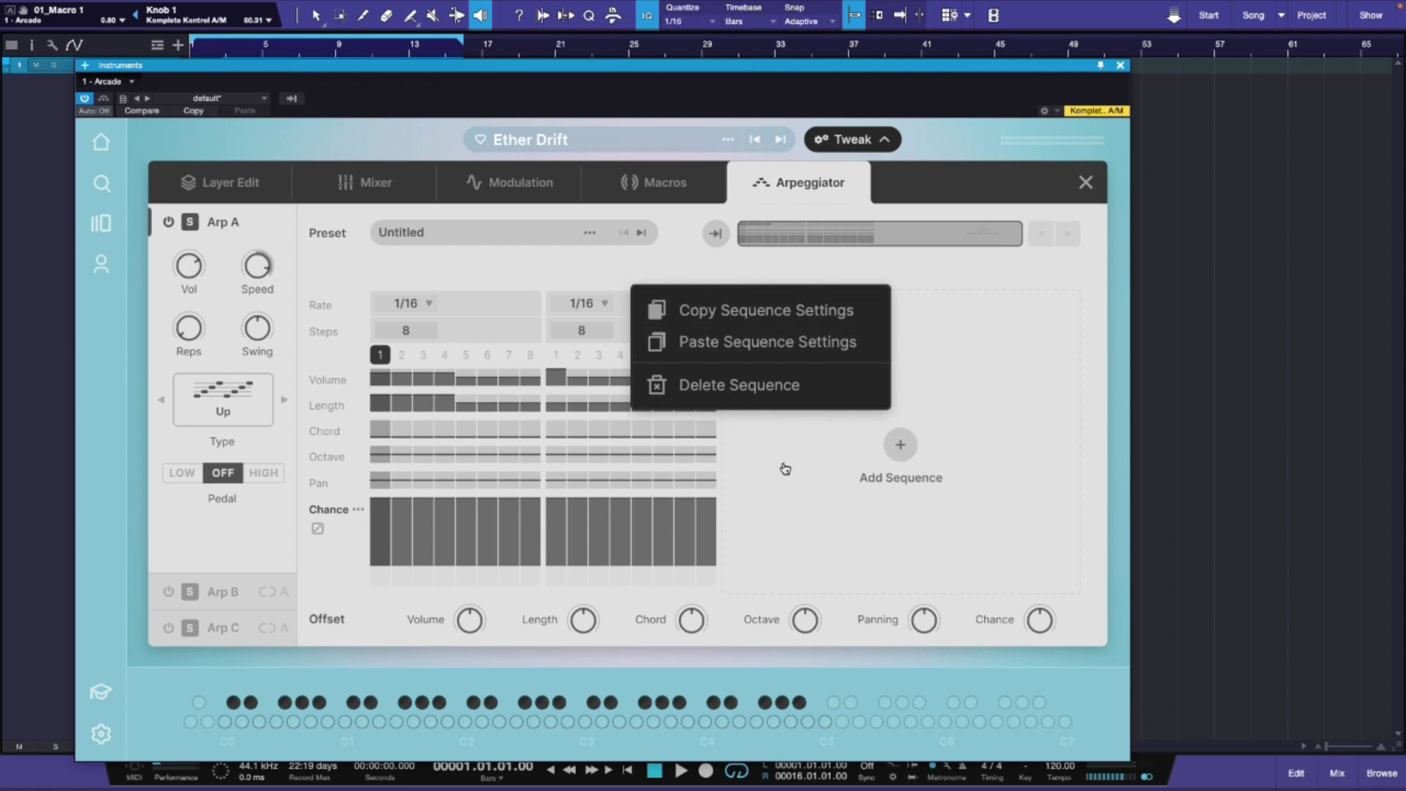
click(499, 288)
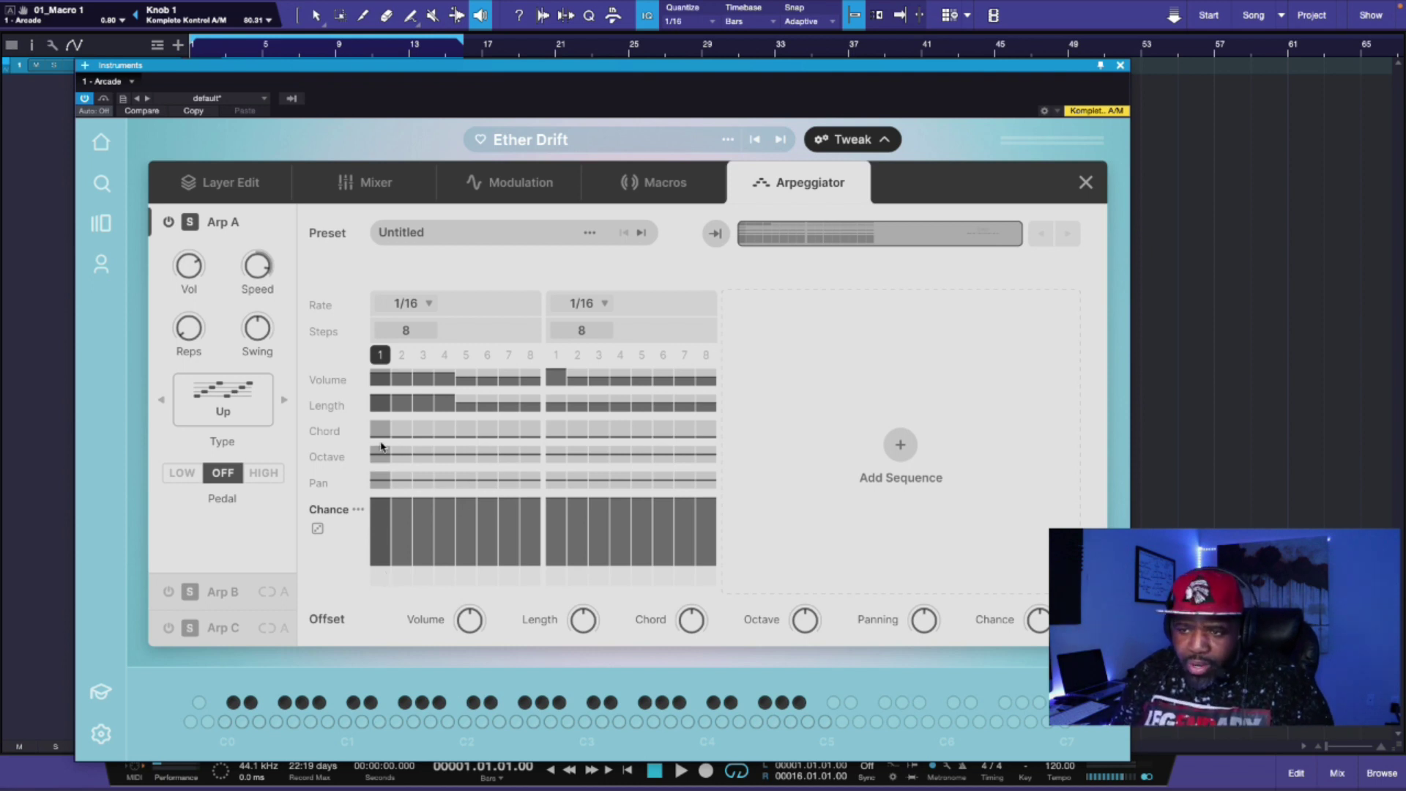
- Randomize the Volume lane of both Arp A sequences while playing the pattern, and stop playback
click(333, 384)
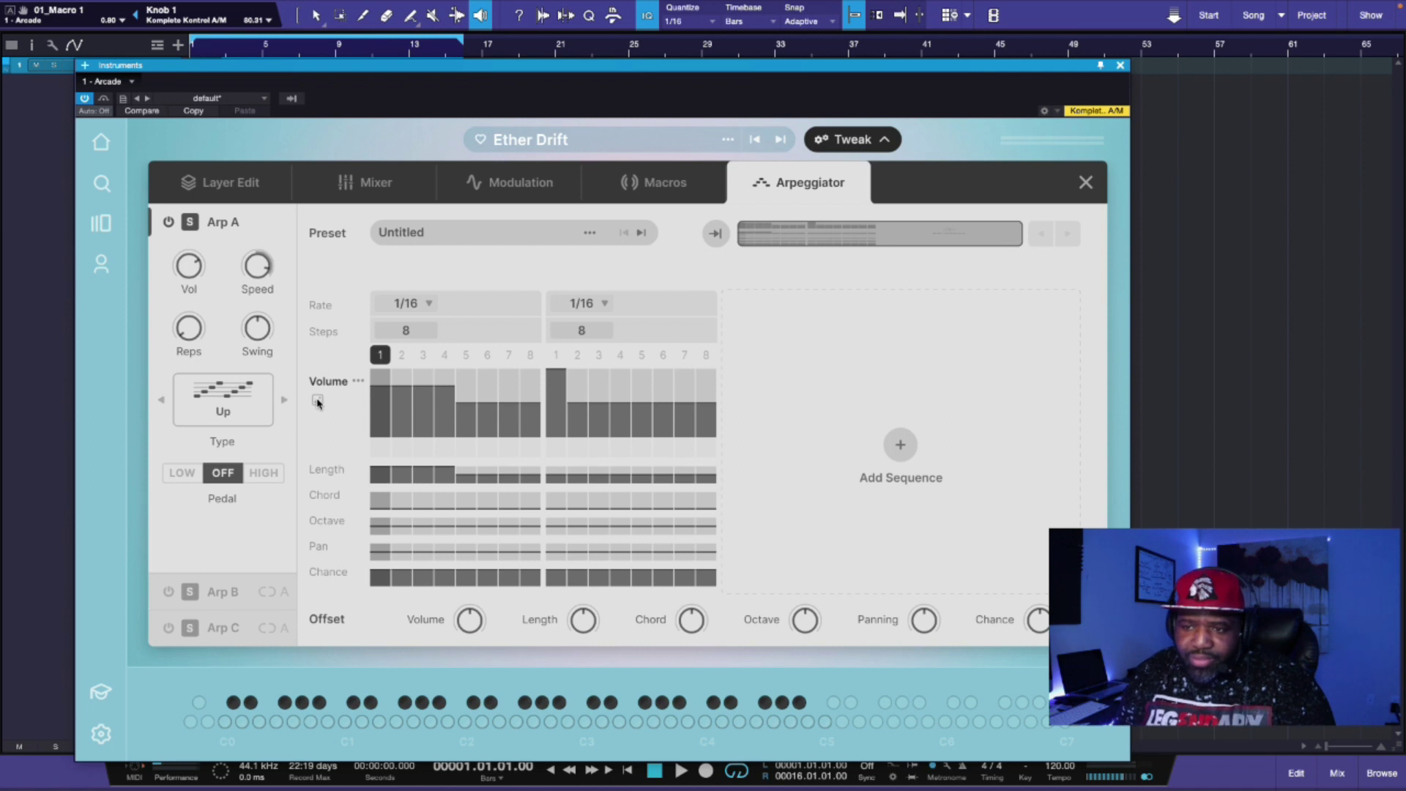
key(space)
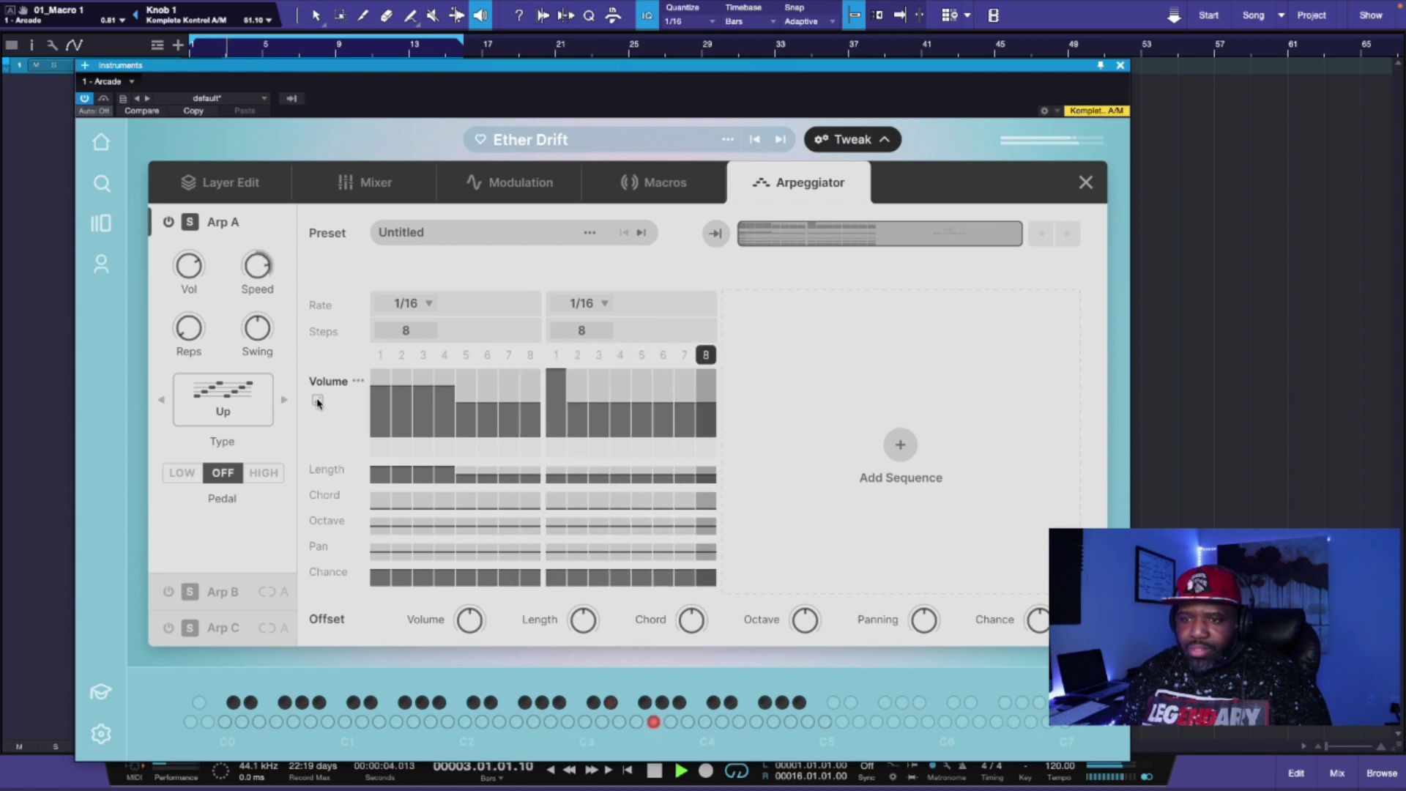
click(317, 400)
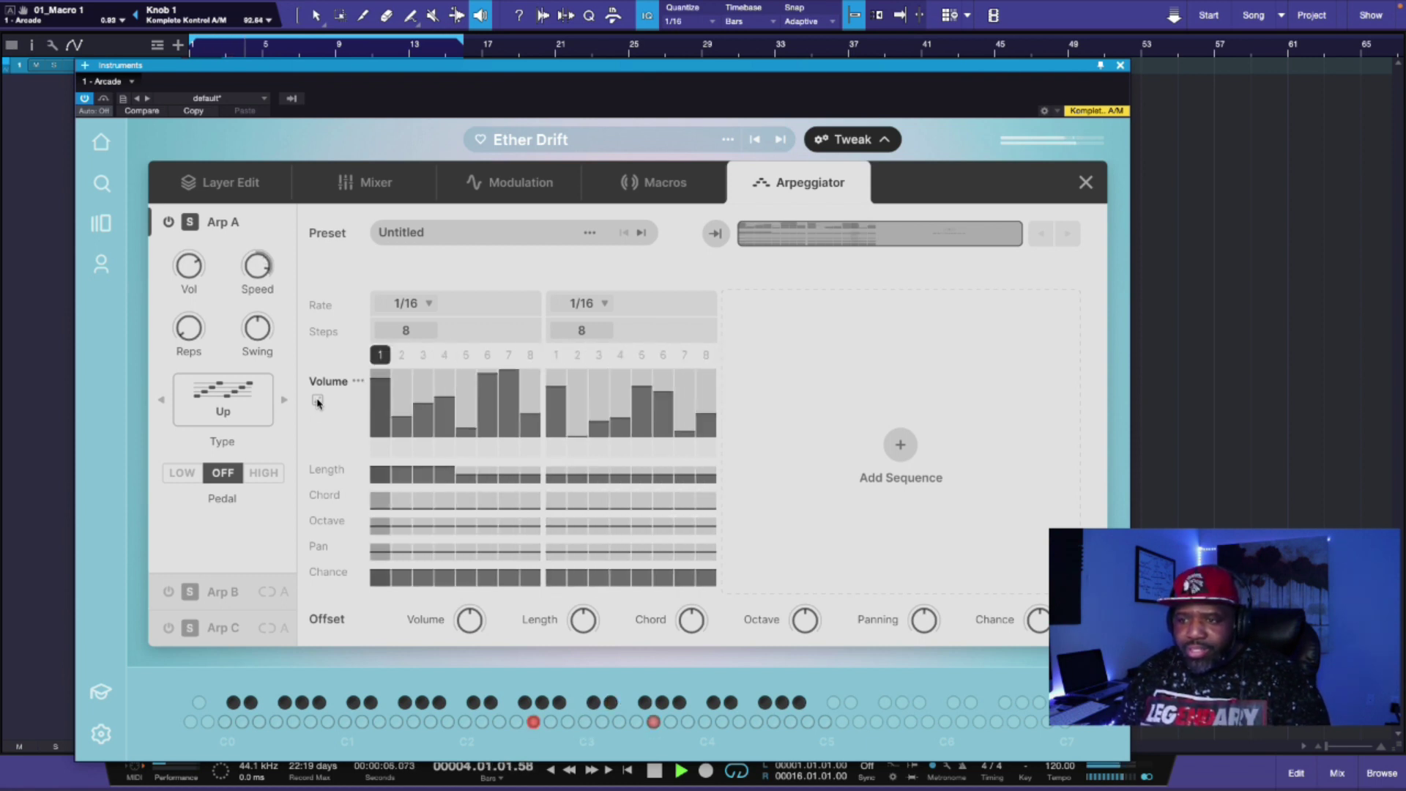
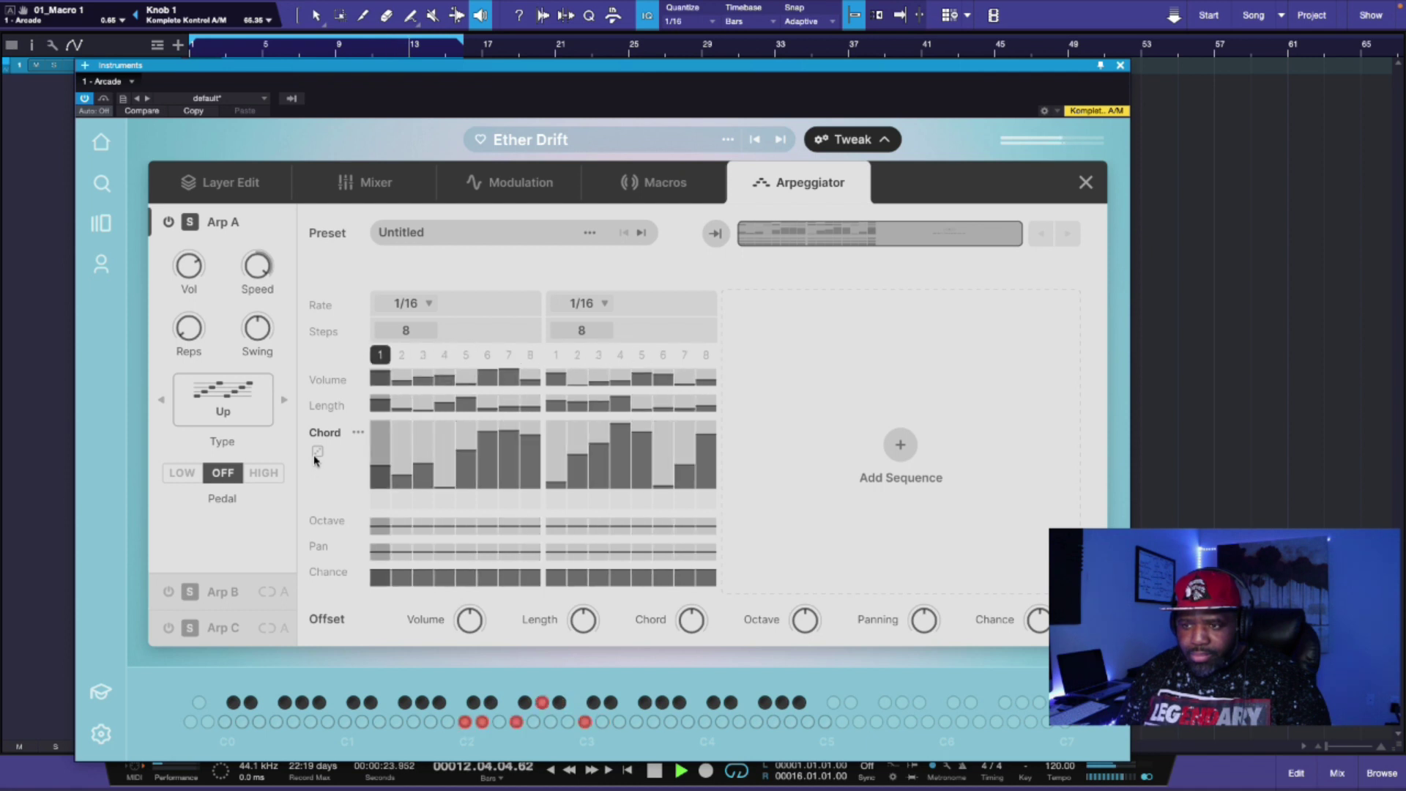
key(space)
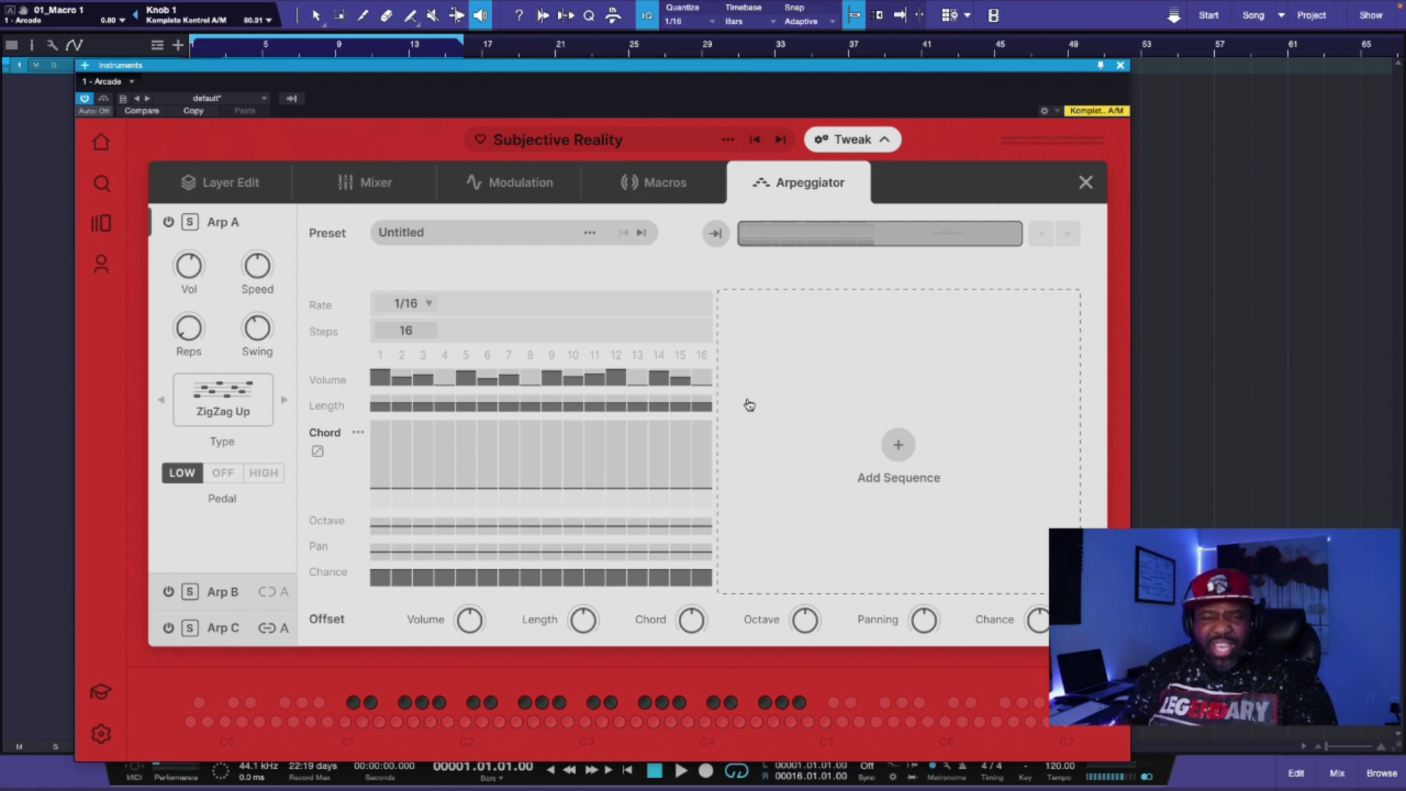
- Audition the Subjective Reality pattern and return to its Arp A arpeggiator settings while it plays
key(space)
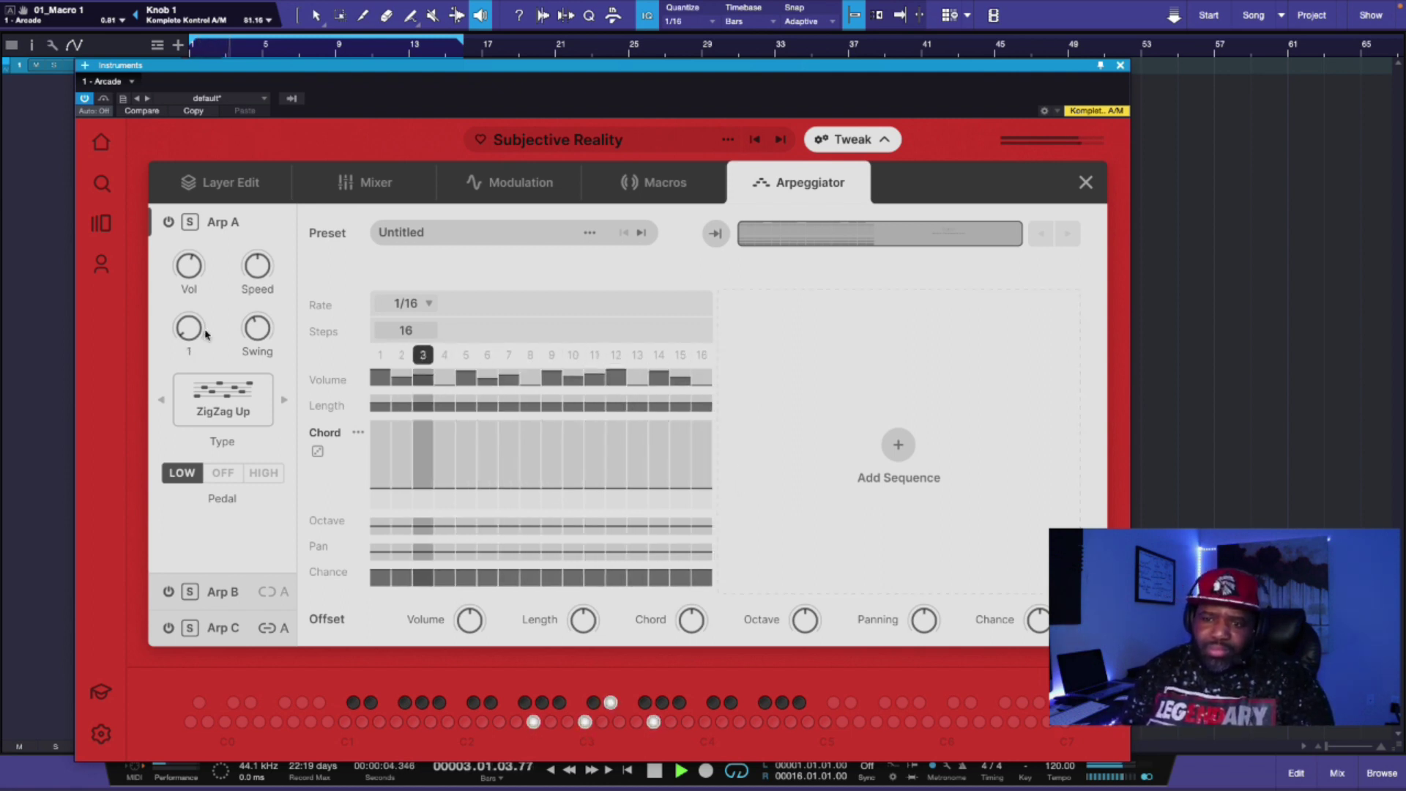
key(space)
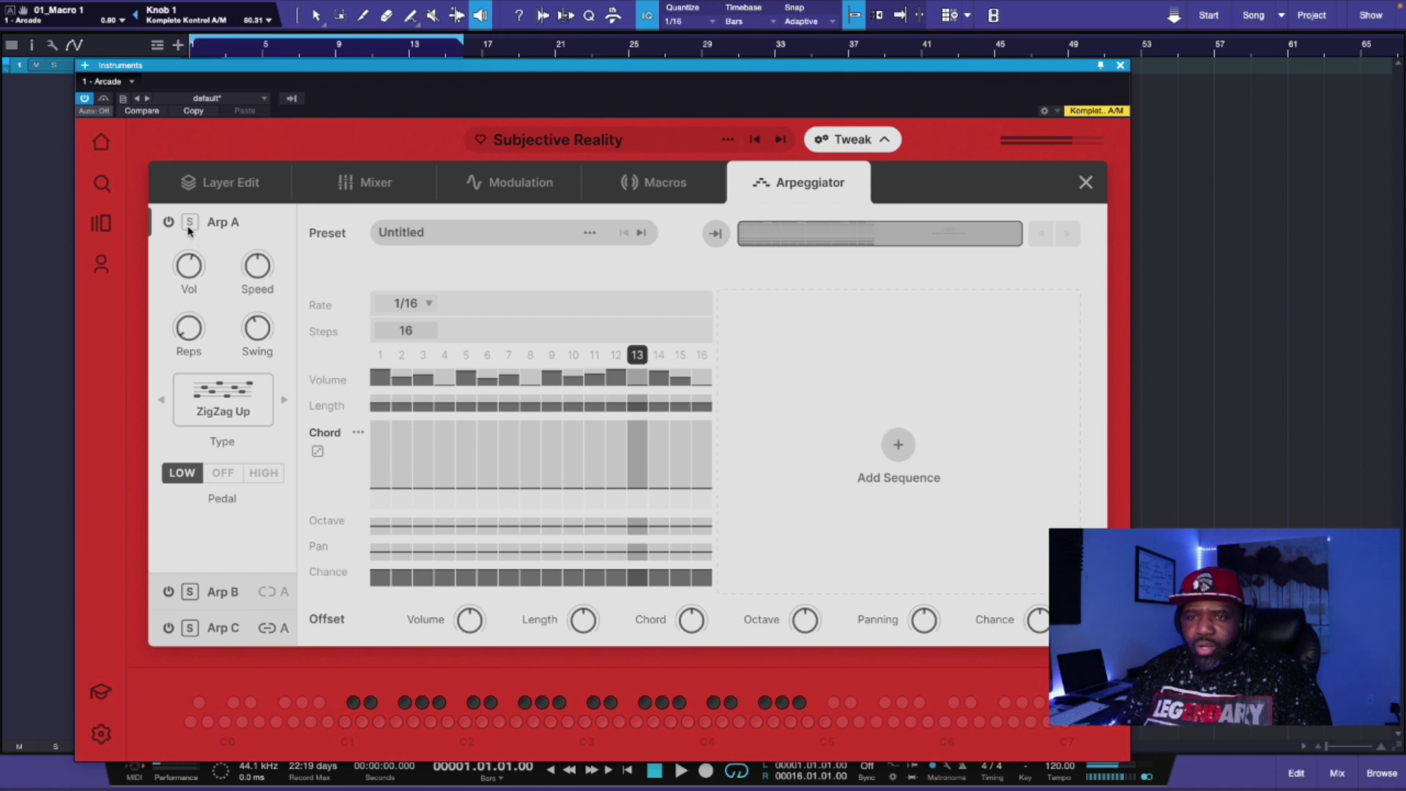
key(space)
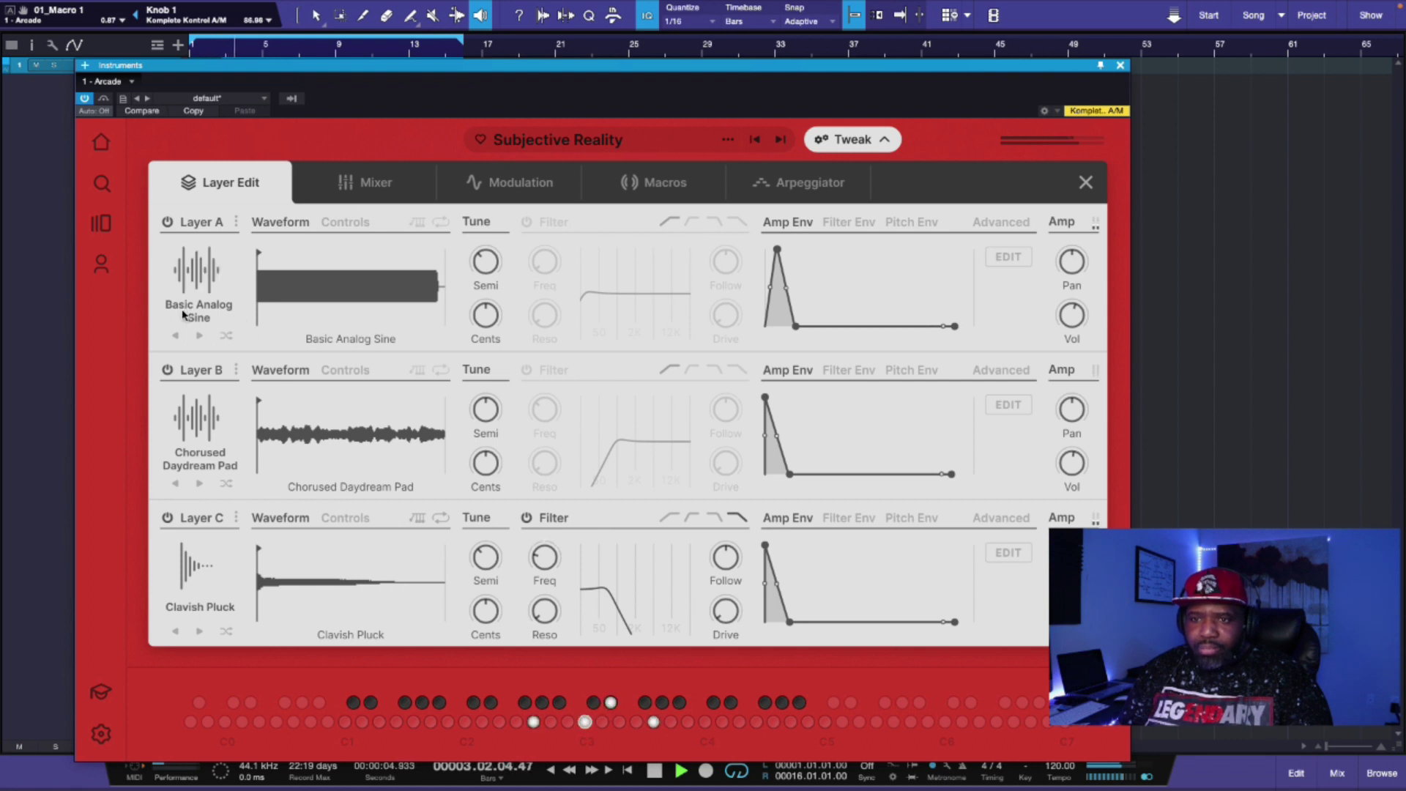
click(766, 192)
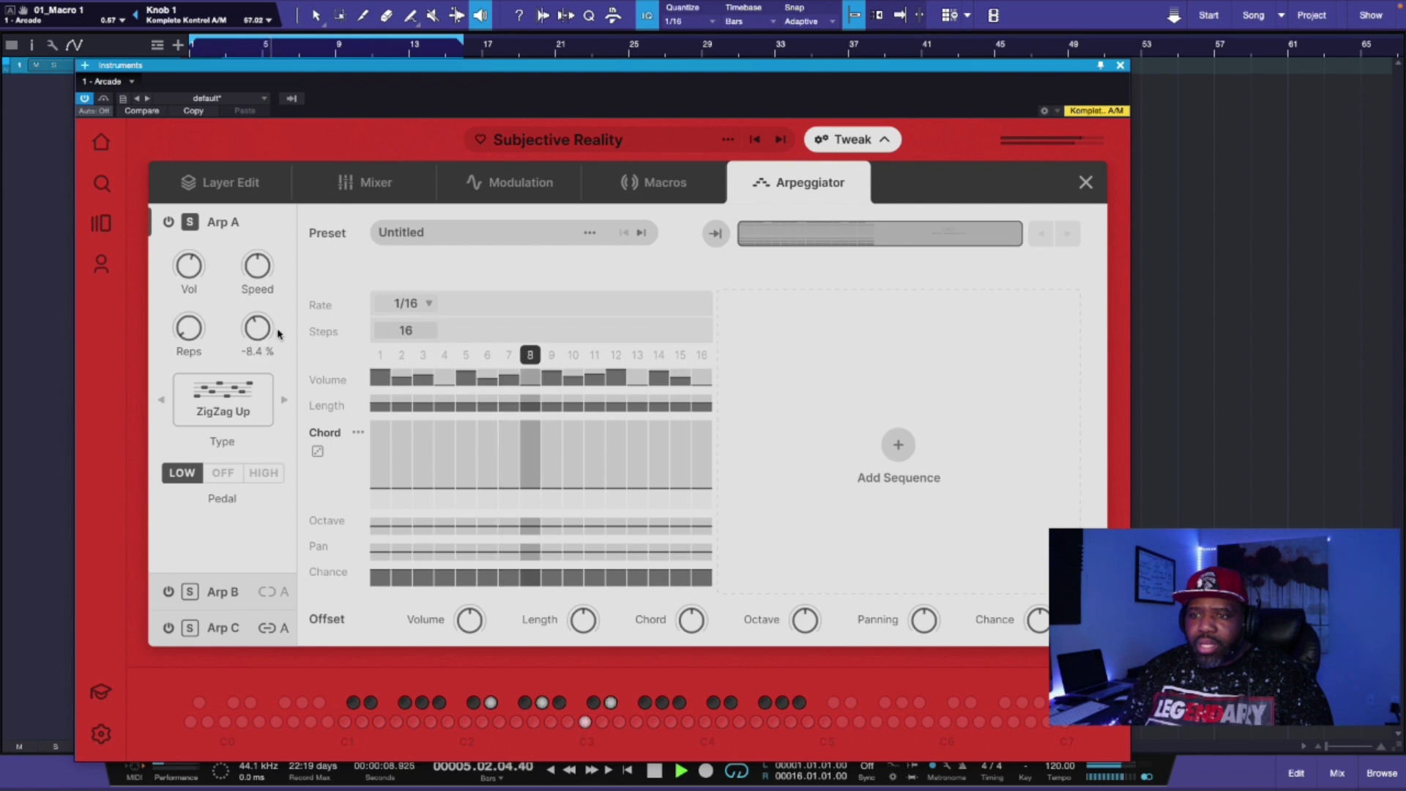
- Randomize the 16-step Volume lane of Arp A twice, auditioning each pattern in playback
click(326, 381)
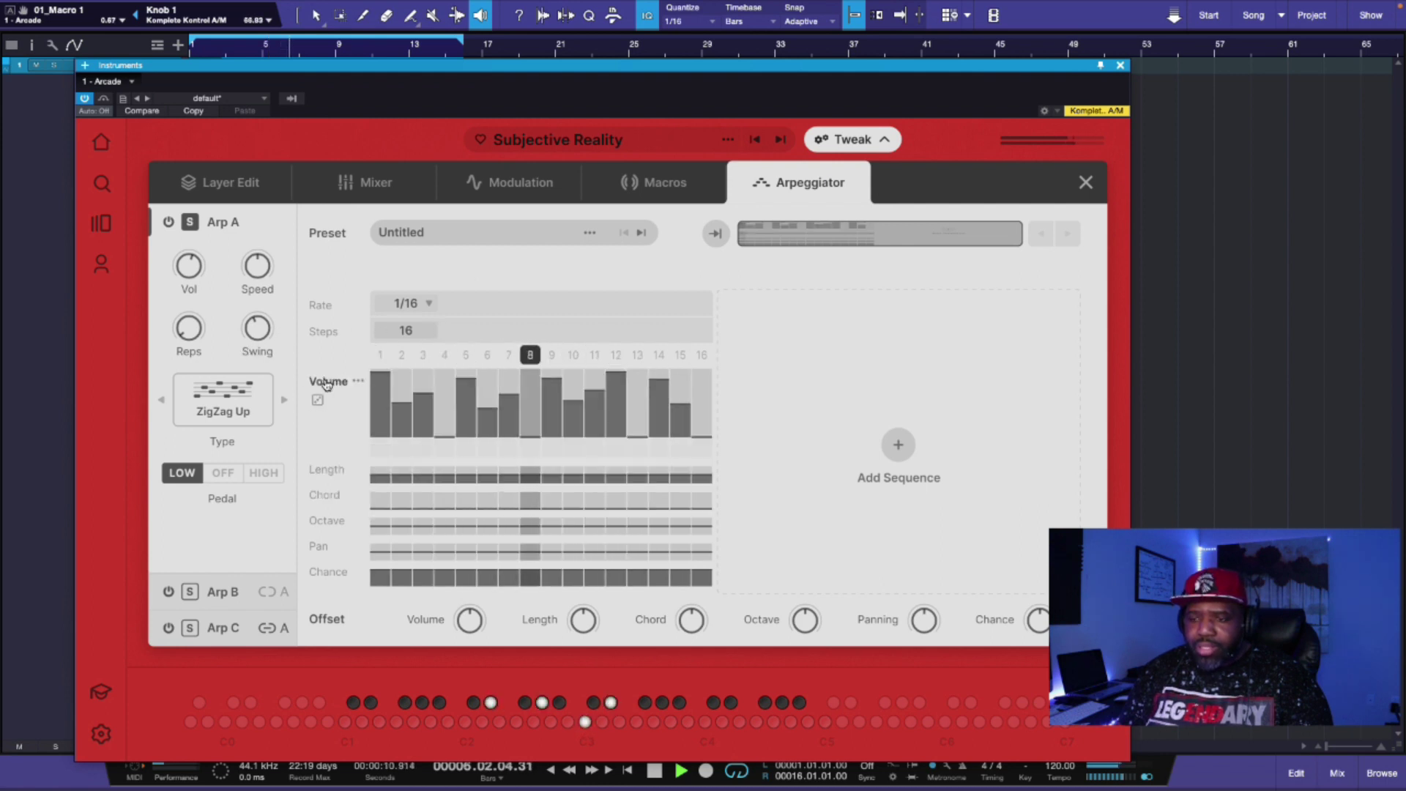
click(317, 400)
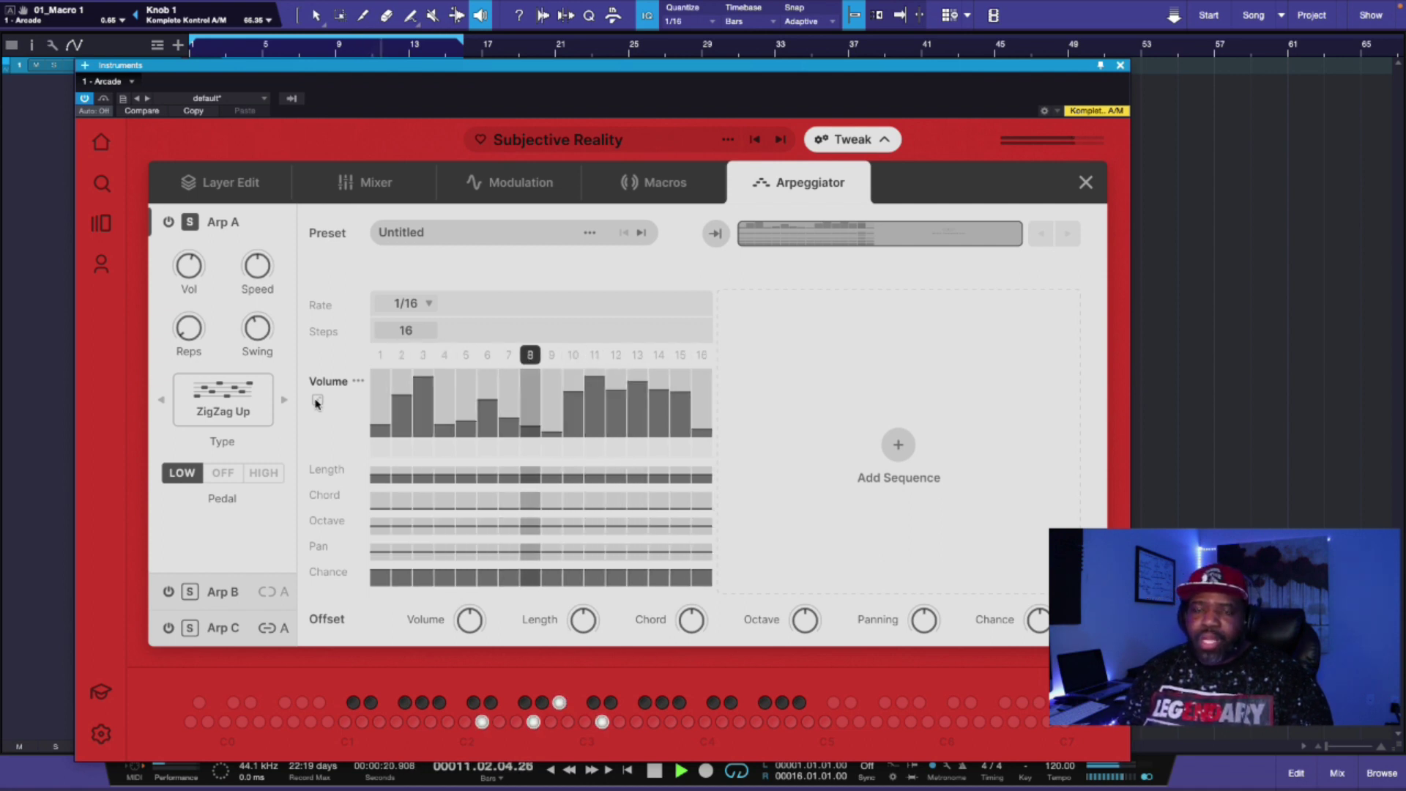
key(space)
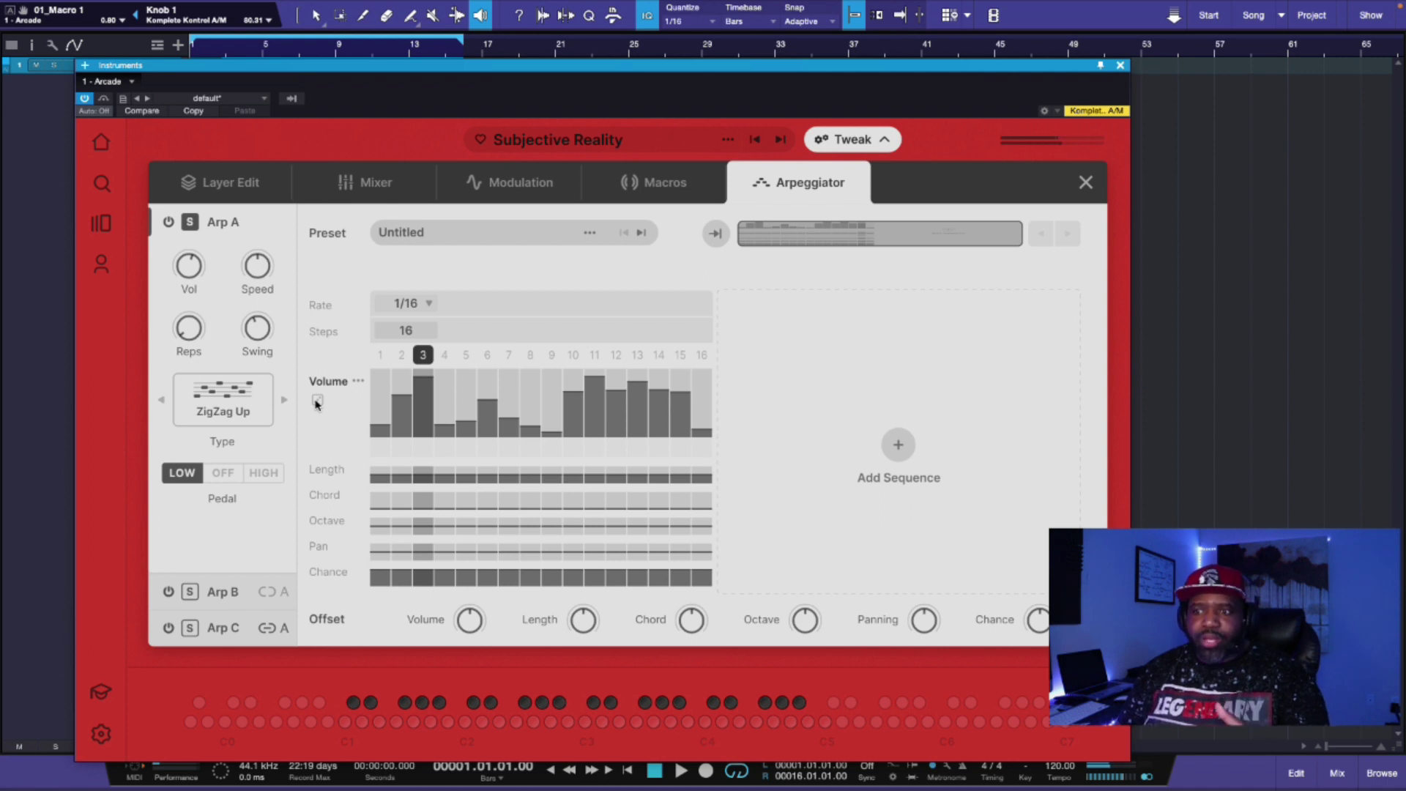
click(317, 402)
key(space)
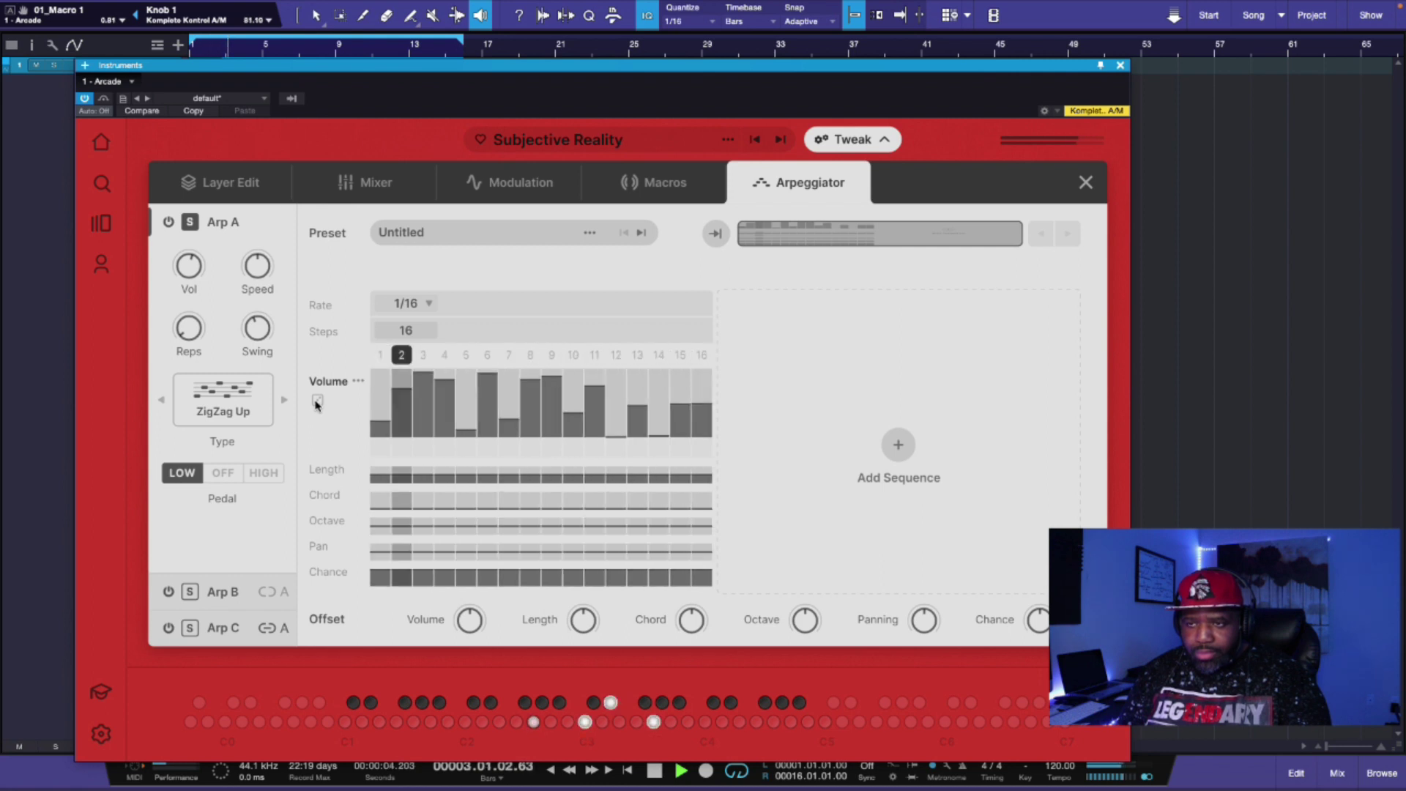
key(space)
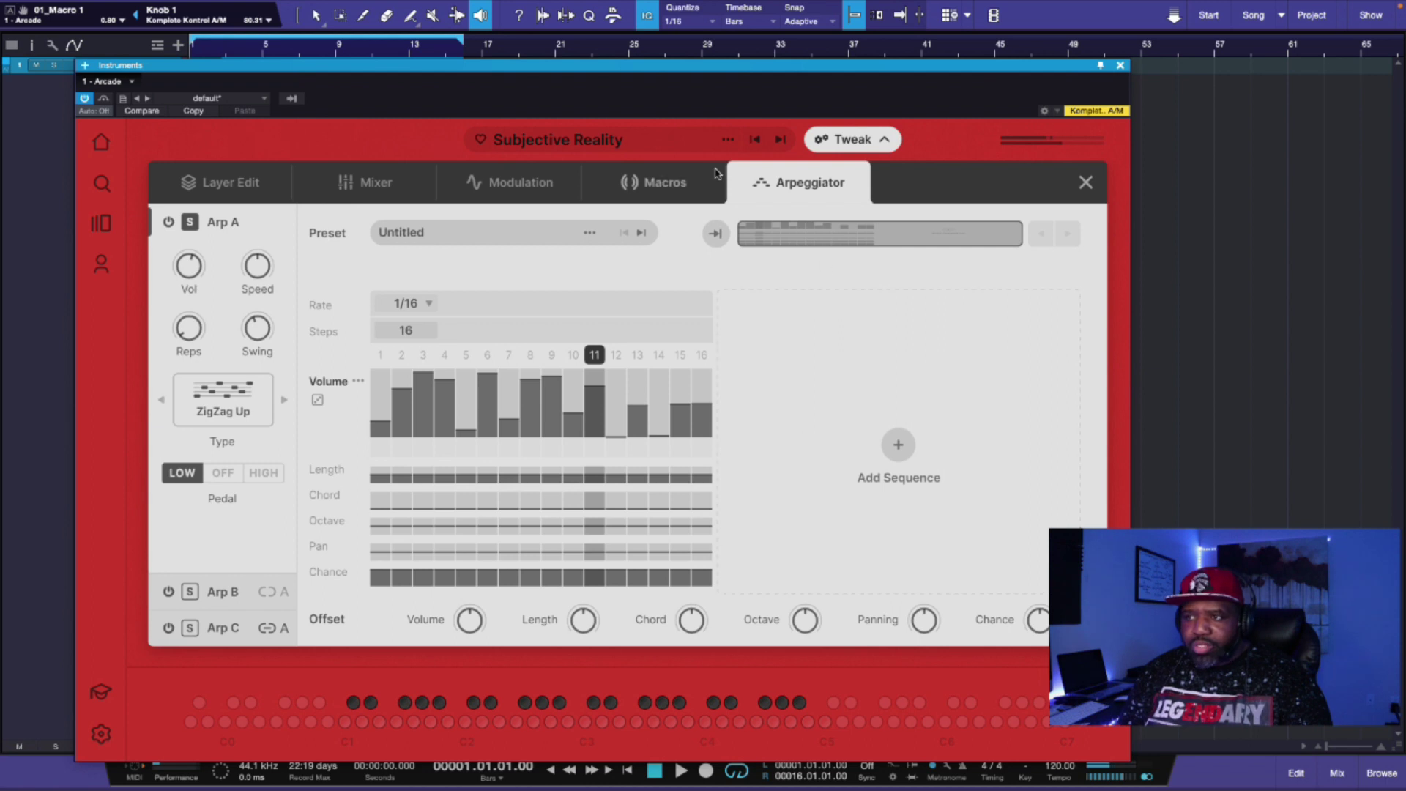
- Examine the LoPass Sweep and Edge macros during playback and return to the arpeggiator settings
click(674, 188)
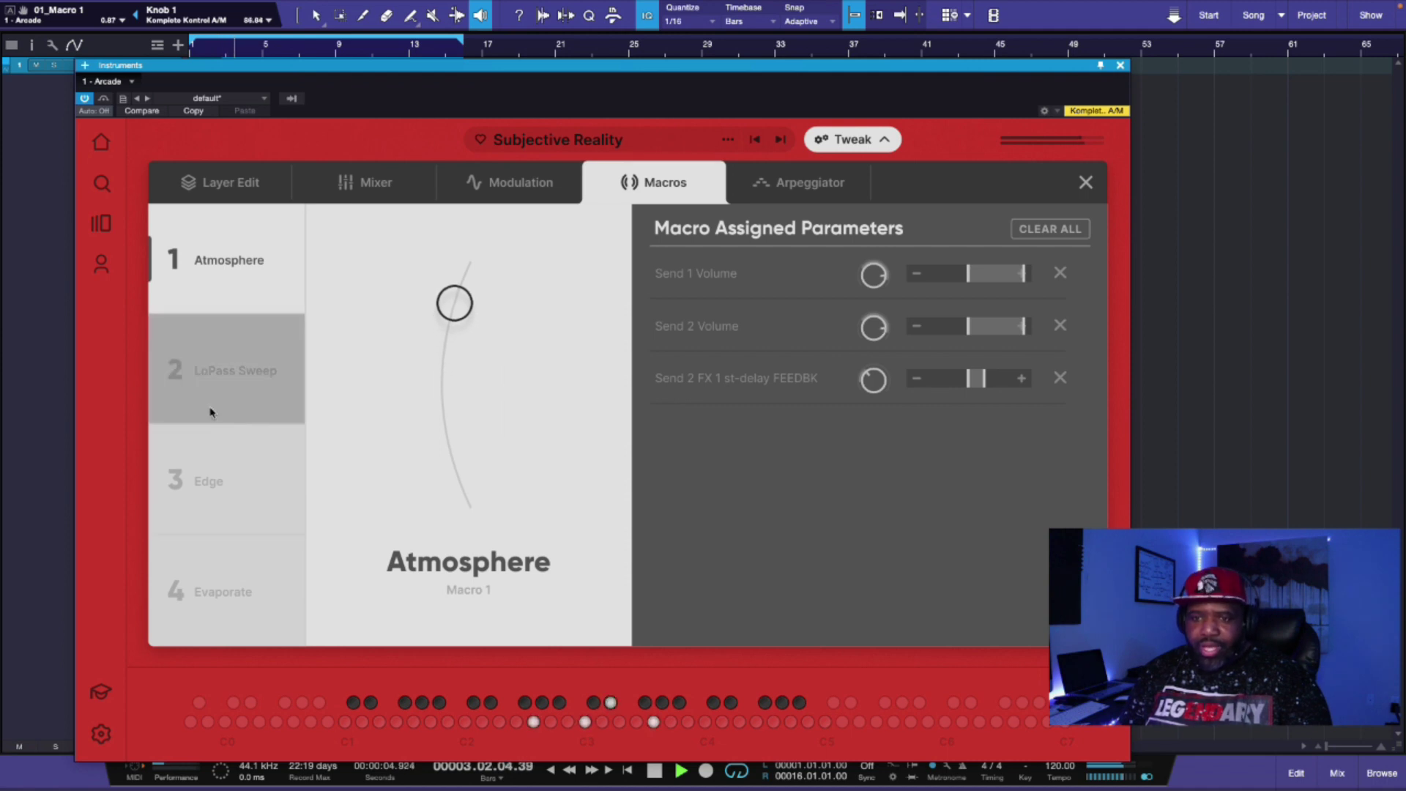
click(215, 358)
click(209, 467)
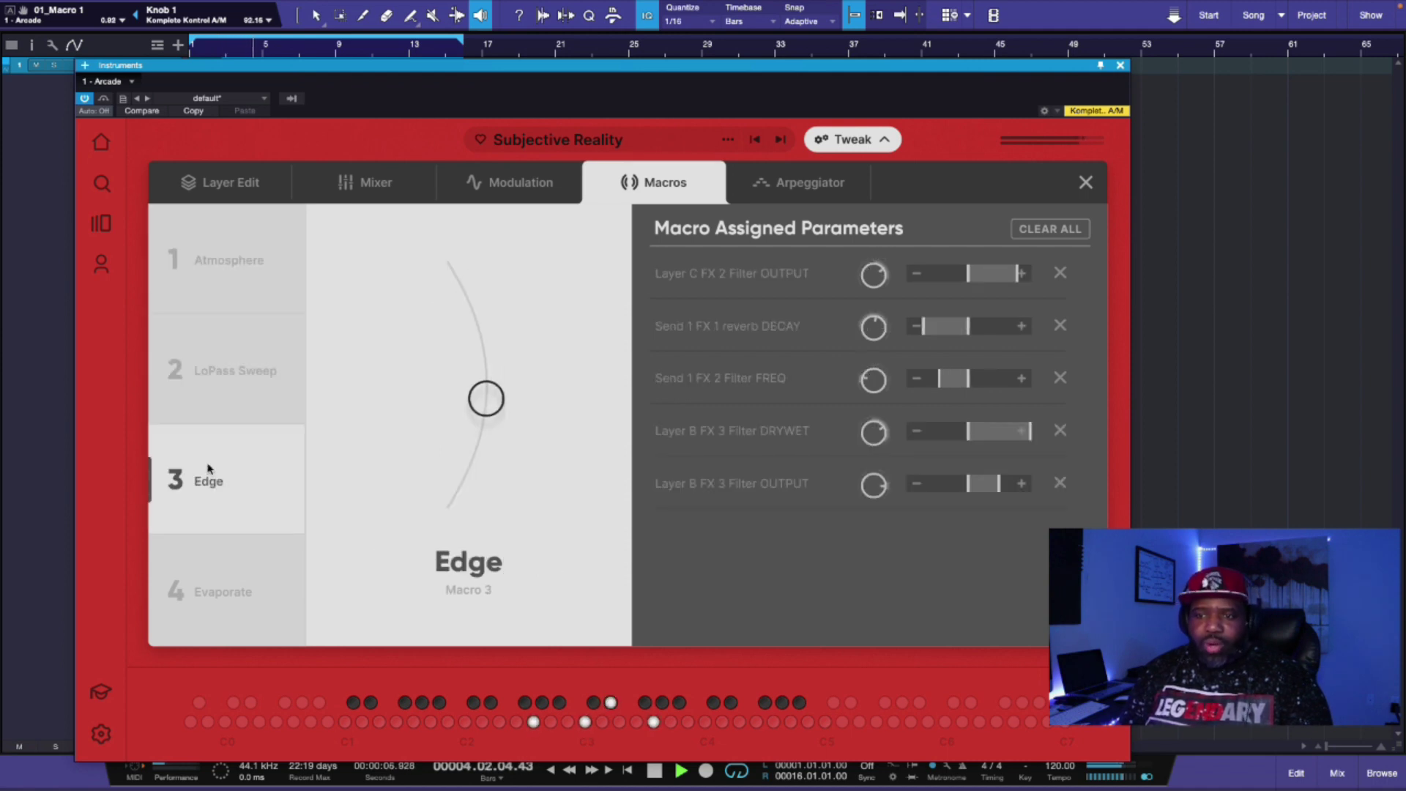
click(823, 189)
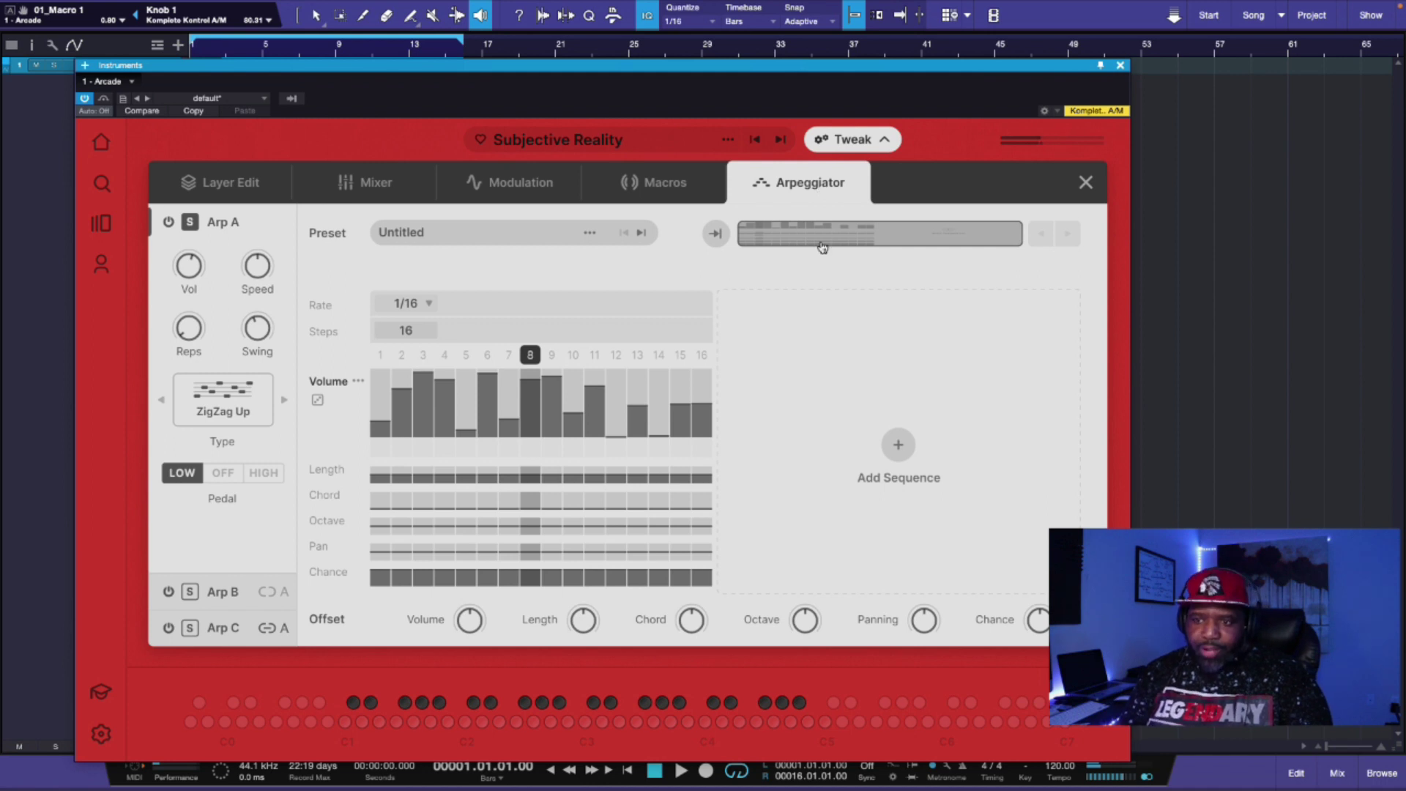
- Randomize the Length lane of Arp A several times while auditioning the pattern in playback
click(318, 471)
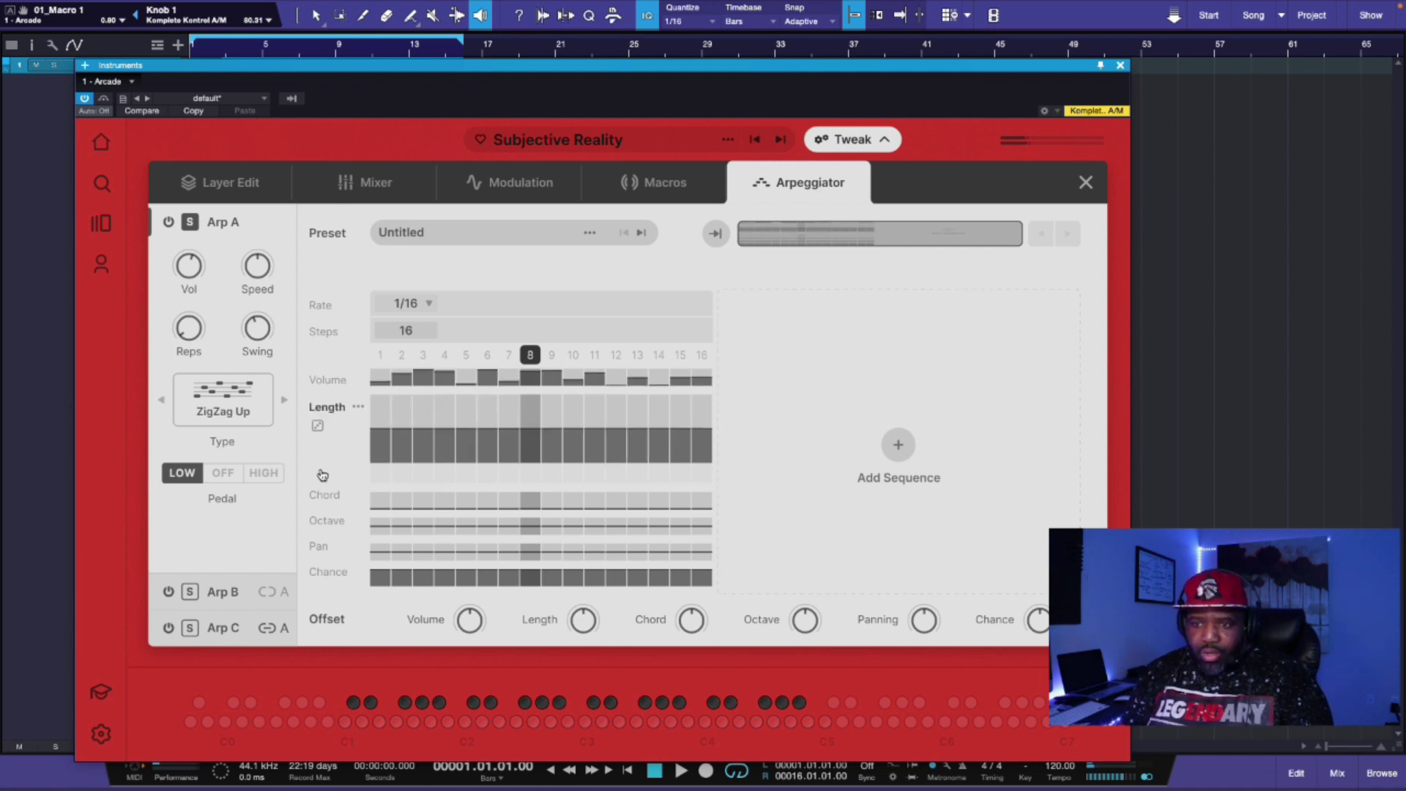
click(316, 426)
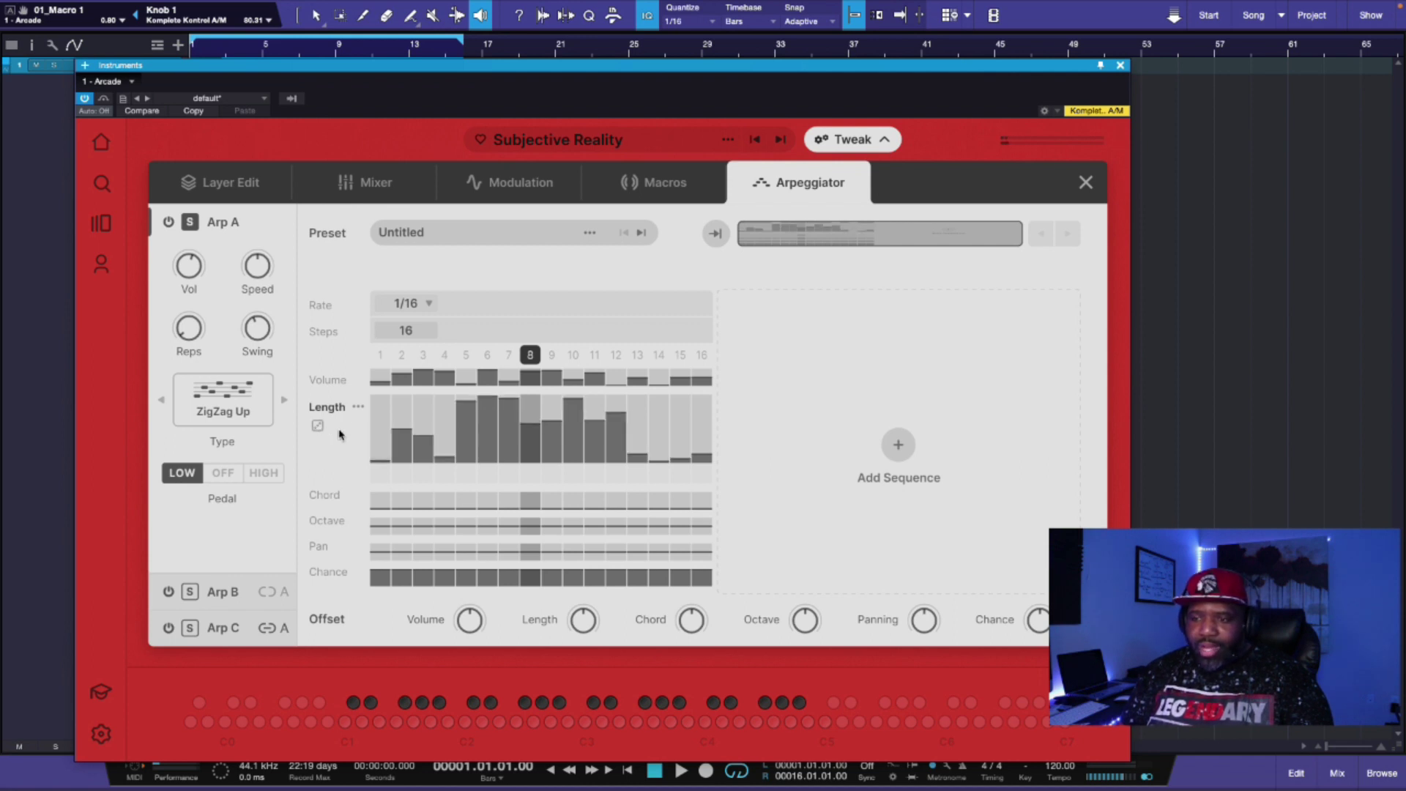
key(space)
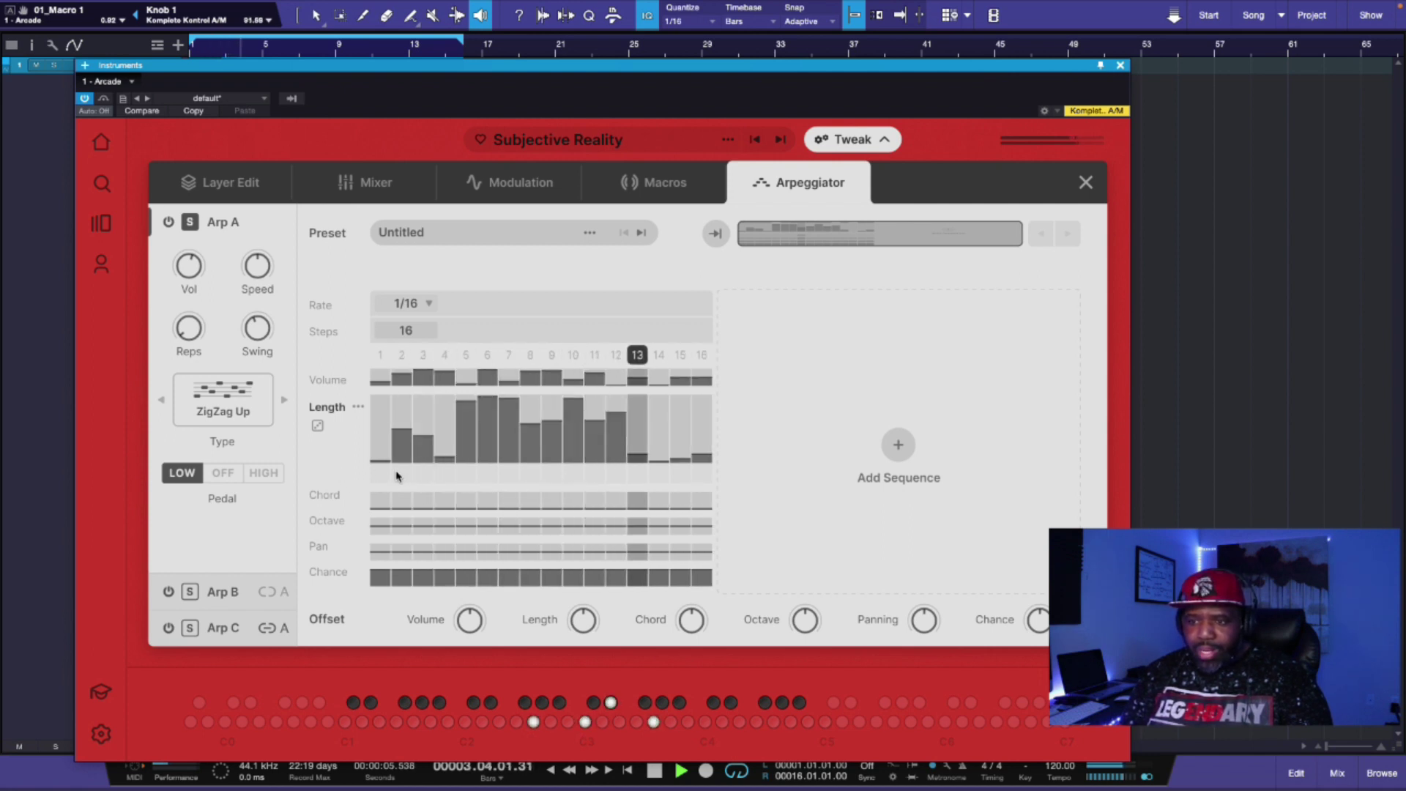
click(317, 425)
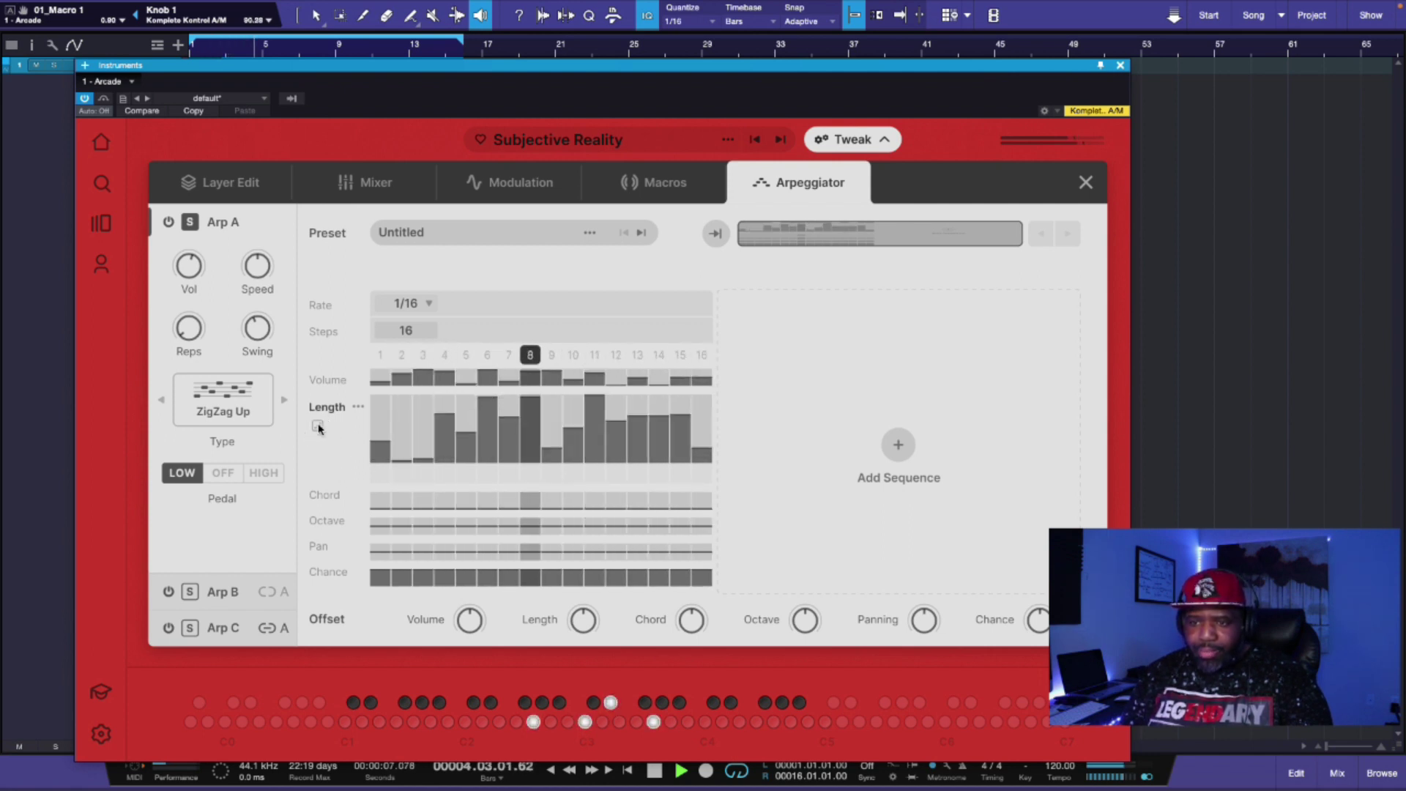
click(360, 408)
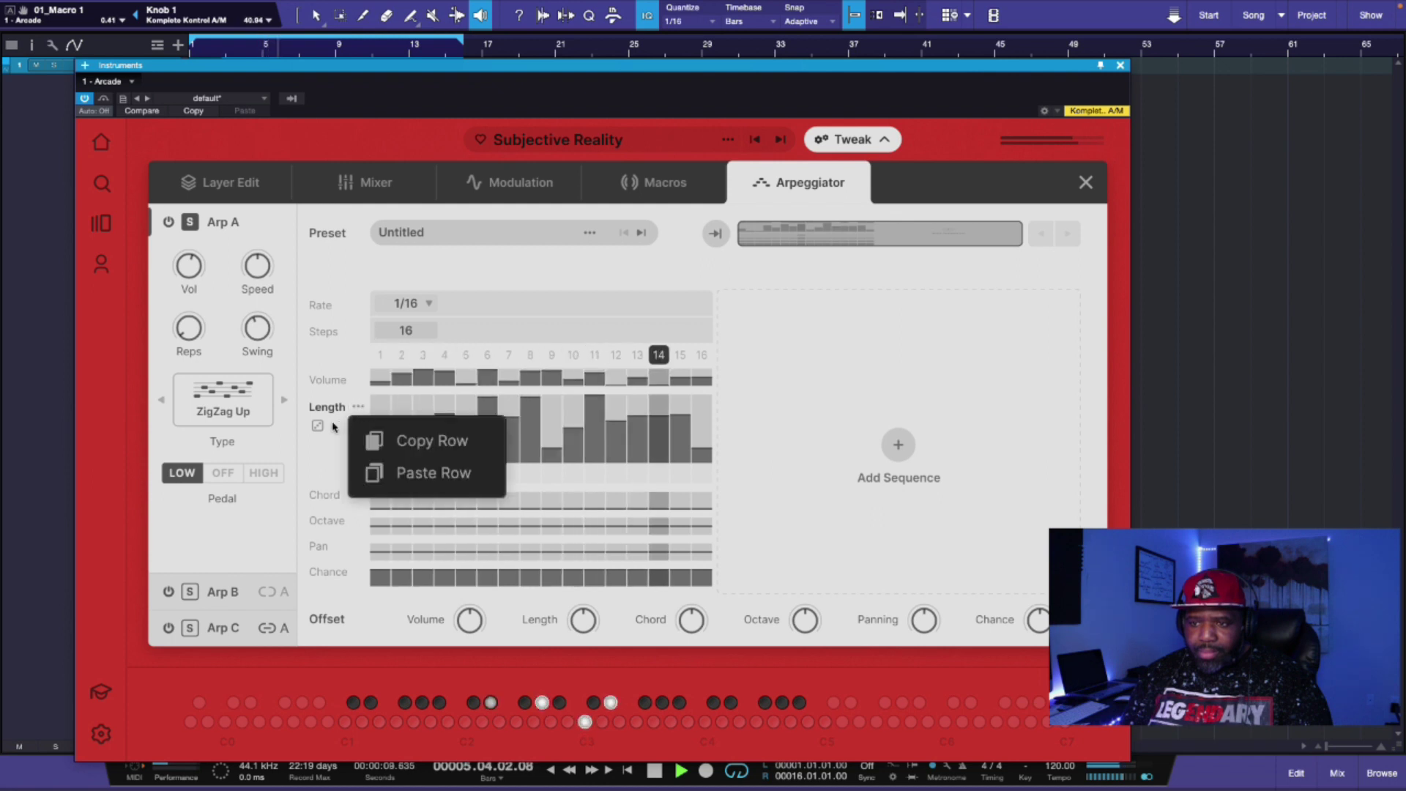
click(319, 441)
click(317, 425)
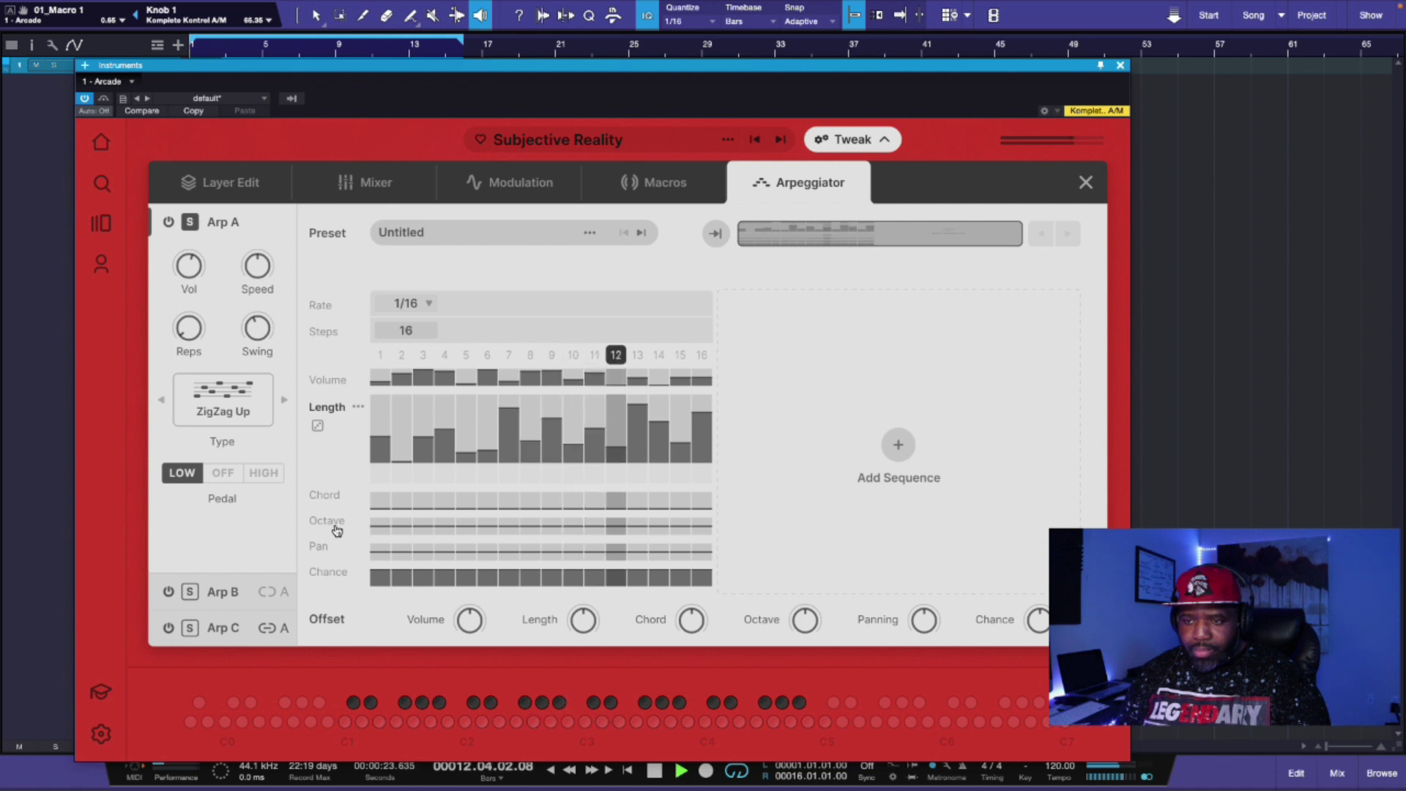
- Randomize the Chord lane of Arp A twice, and redraw steps 5 to 9 and step 14 to about half height during playback
click(326, 495)
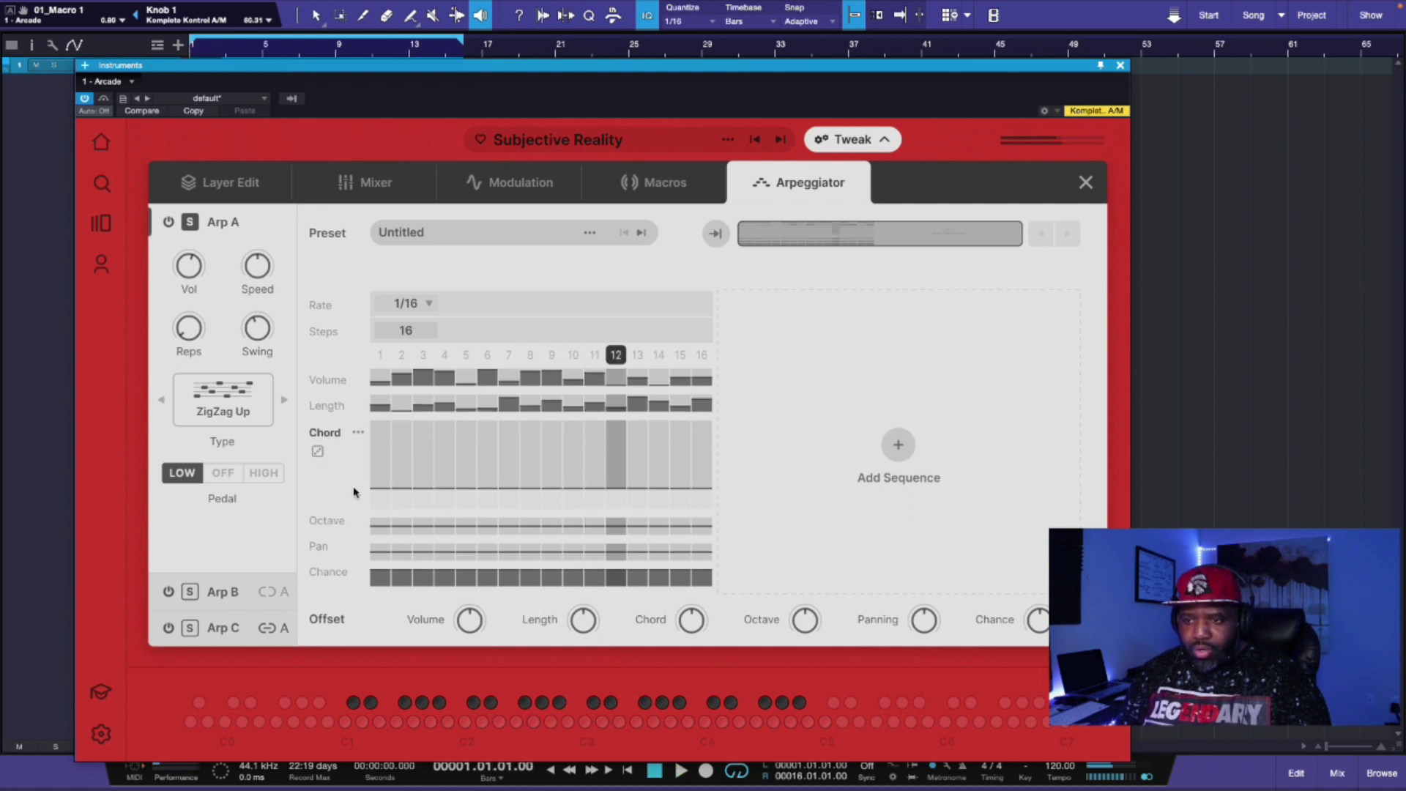
click(318, 453)
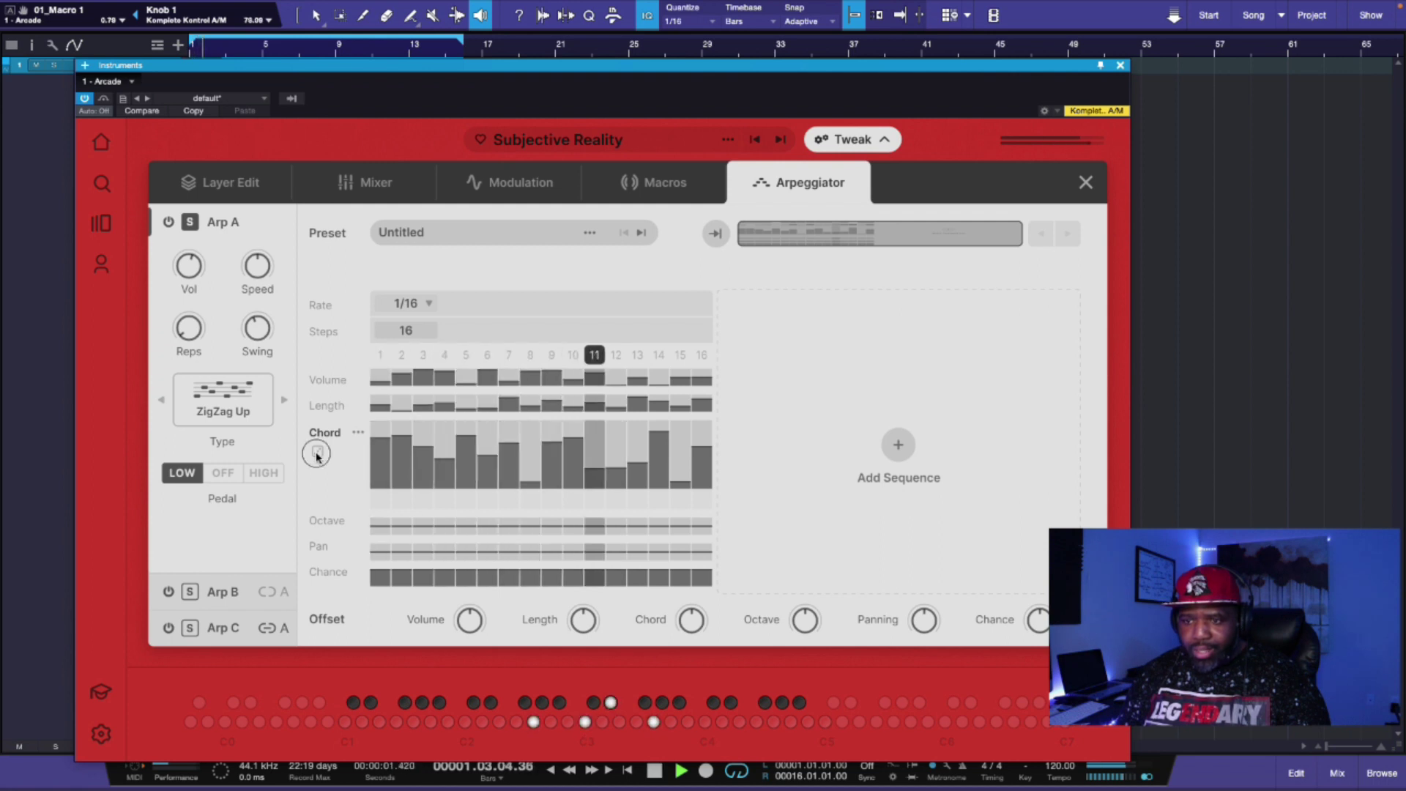
click(317, 453)
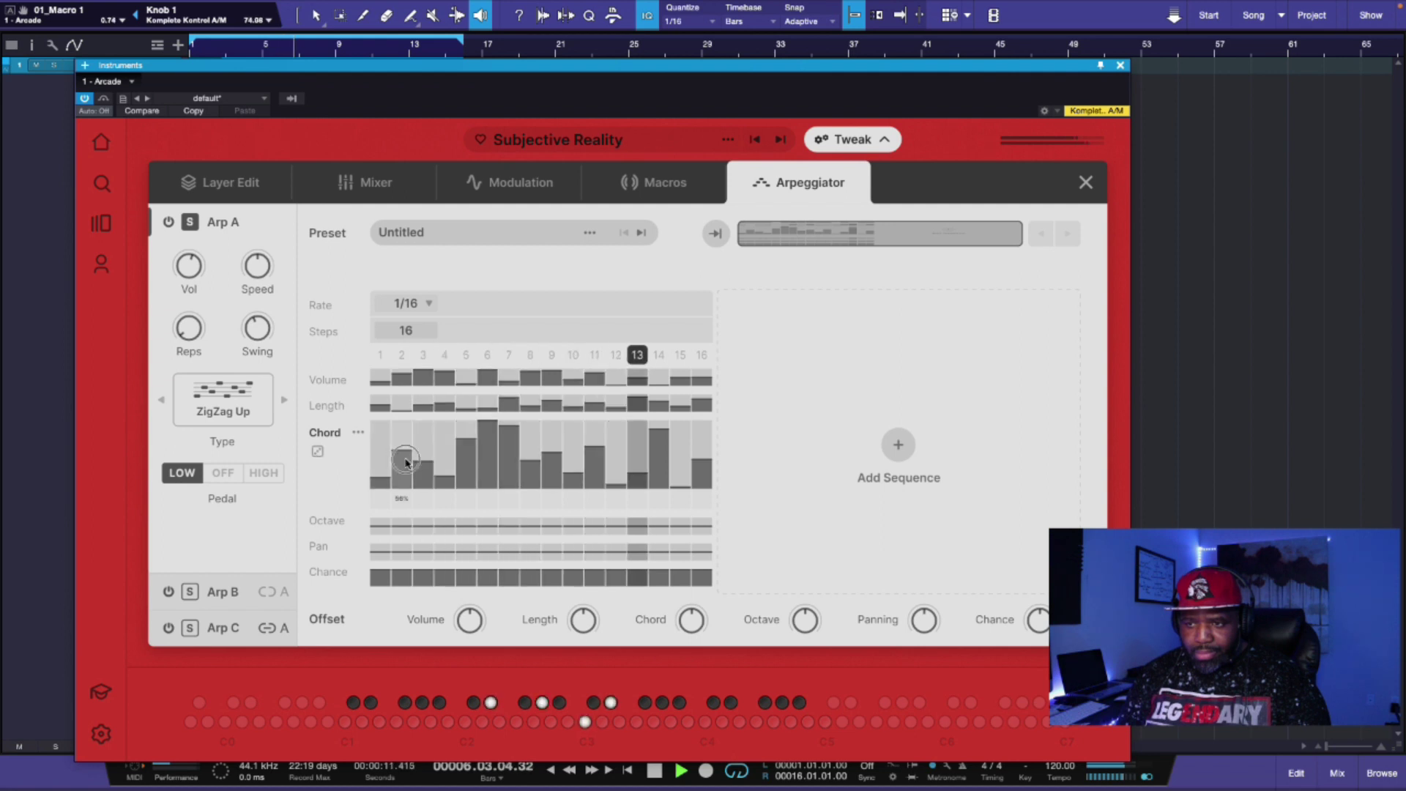
mouse_move(481, 458)
mouse_down()
mouse_move(513, 454)
mouse_move(469, 456)
mouse_move(556, 451)
mouse_up()
click(660, 455)
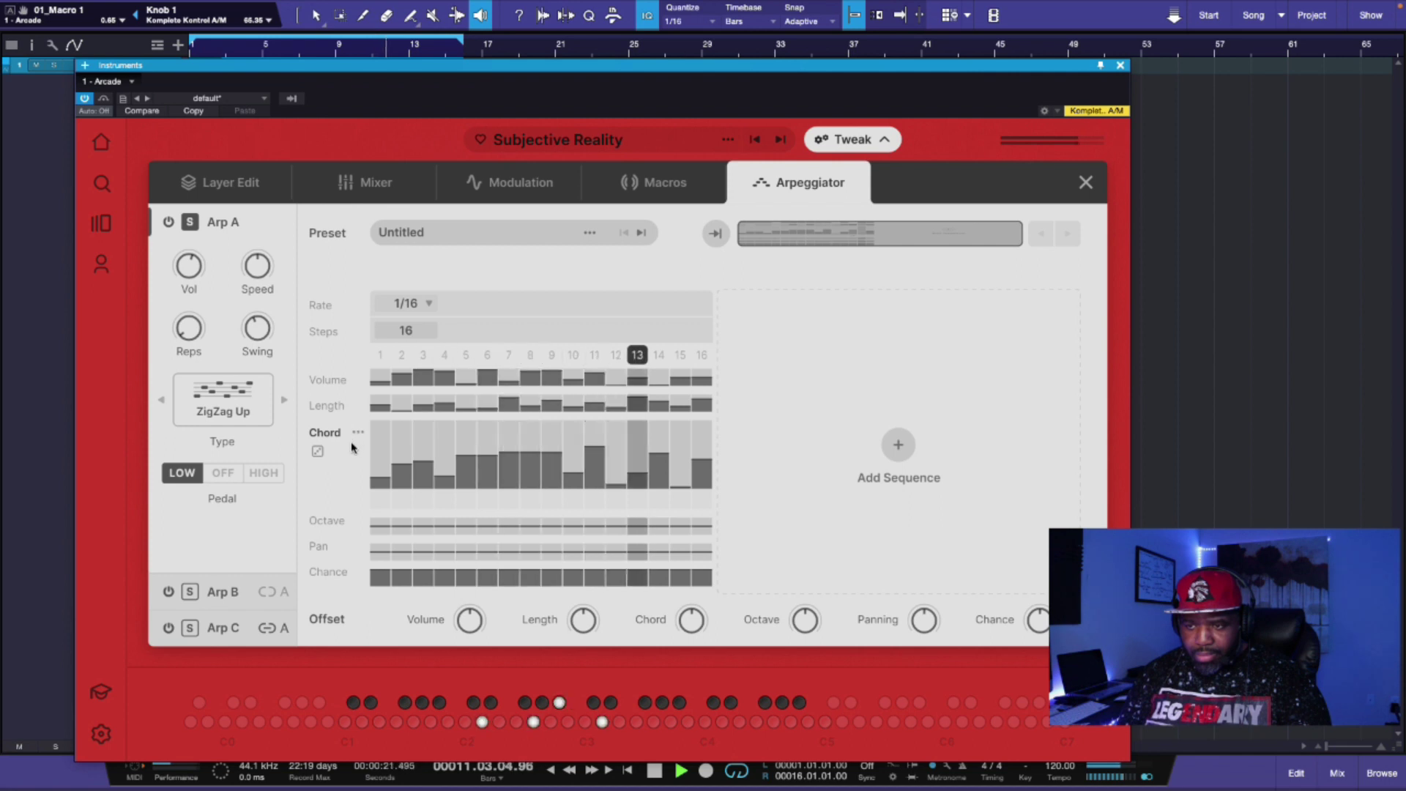
key(space)
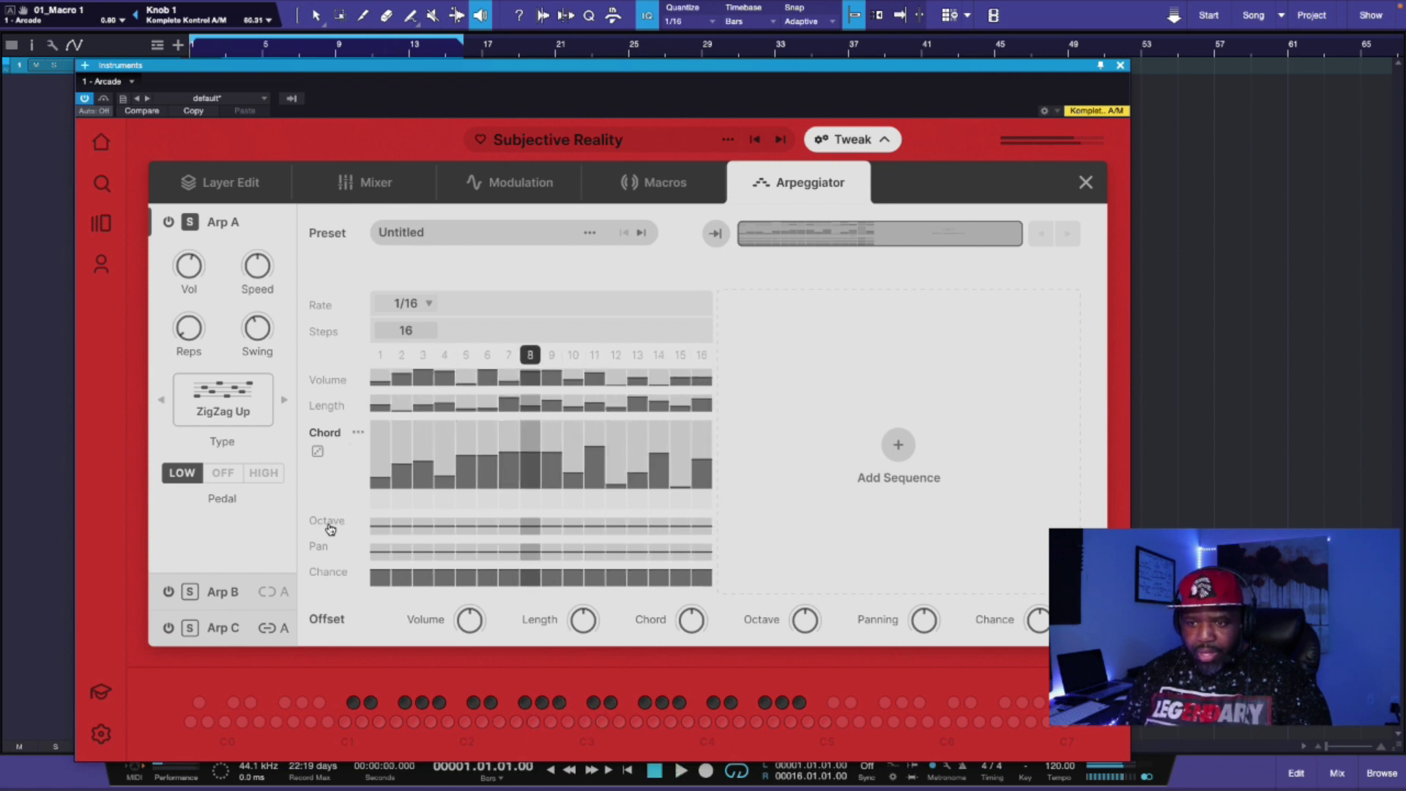
- Randomize the Octave lane of Arp A and start playback to audition the pattern
click(329, 524)
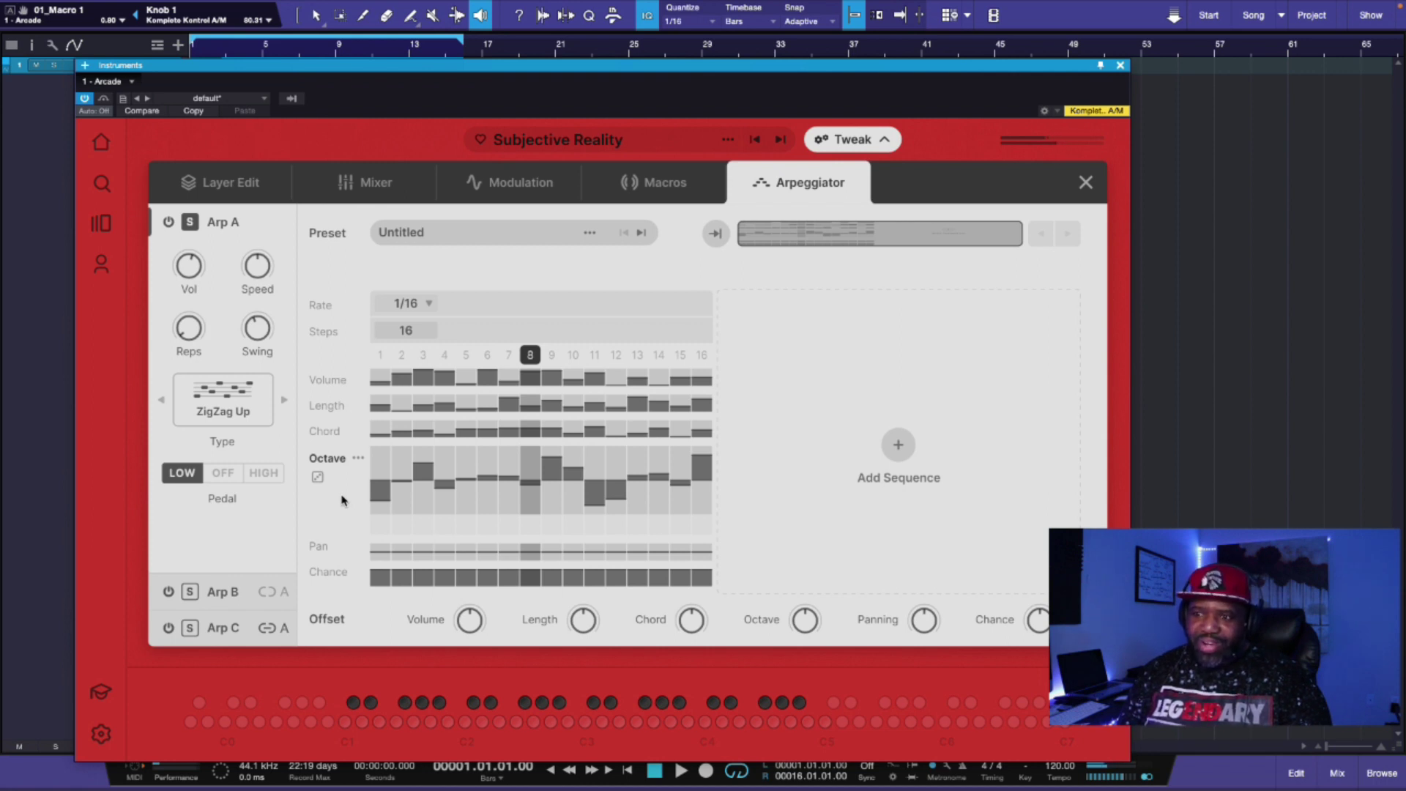
key(space)
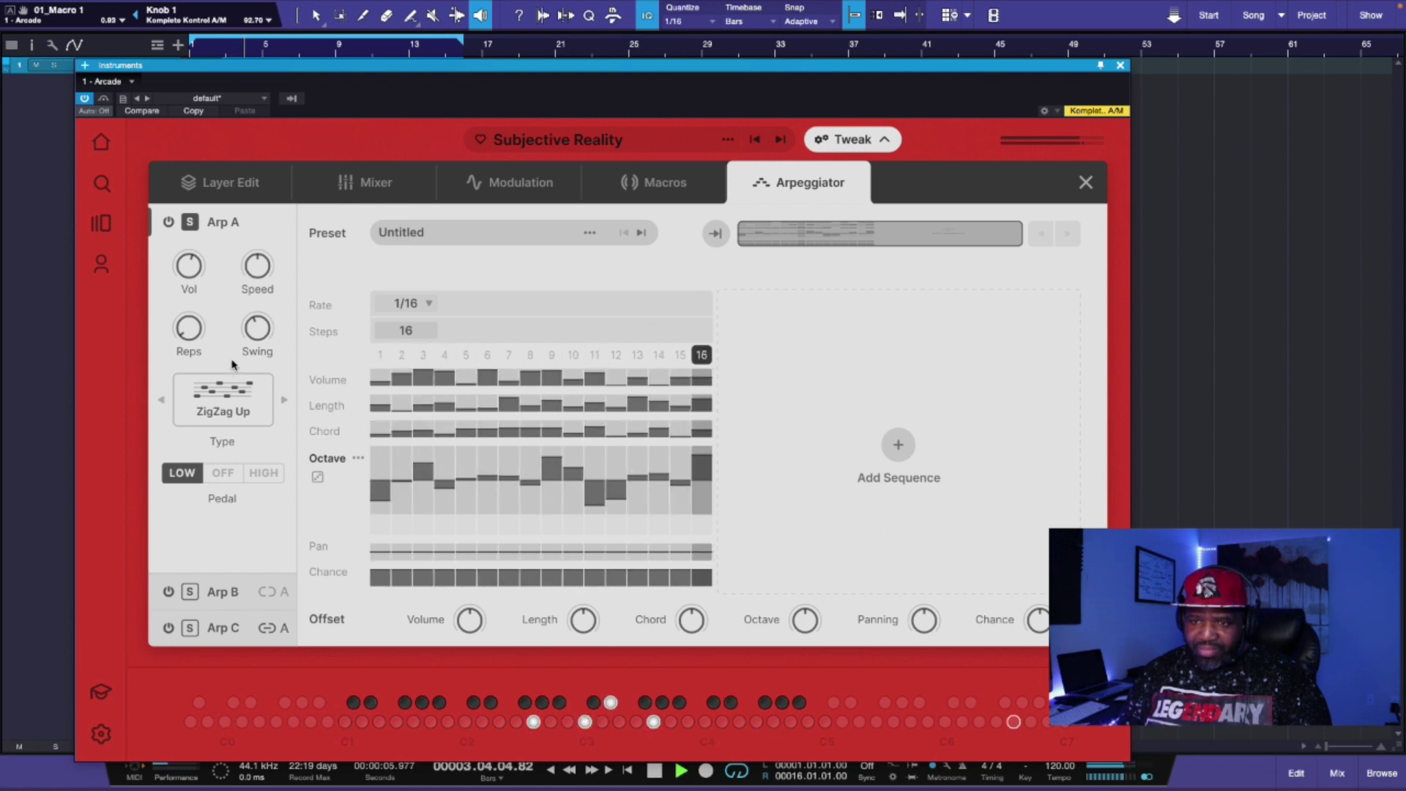
- Lower the volume of Arp A to about -22 dB and reduce its speed while auditioning the pattern in playback
mouse_move(194, 284)
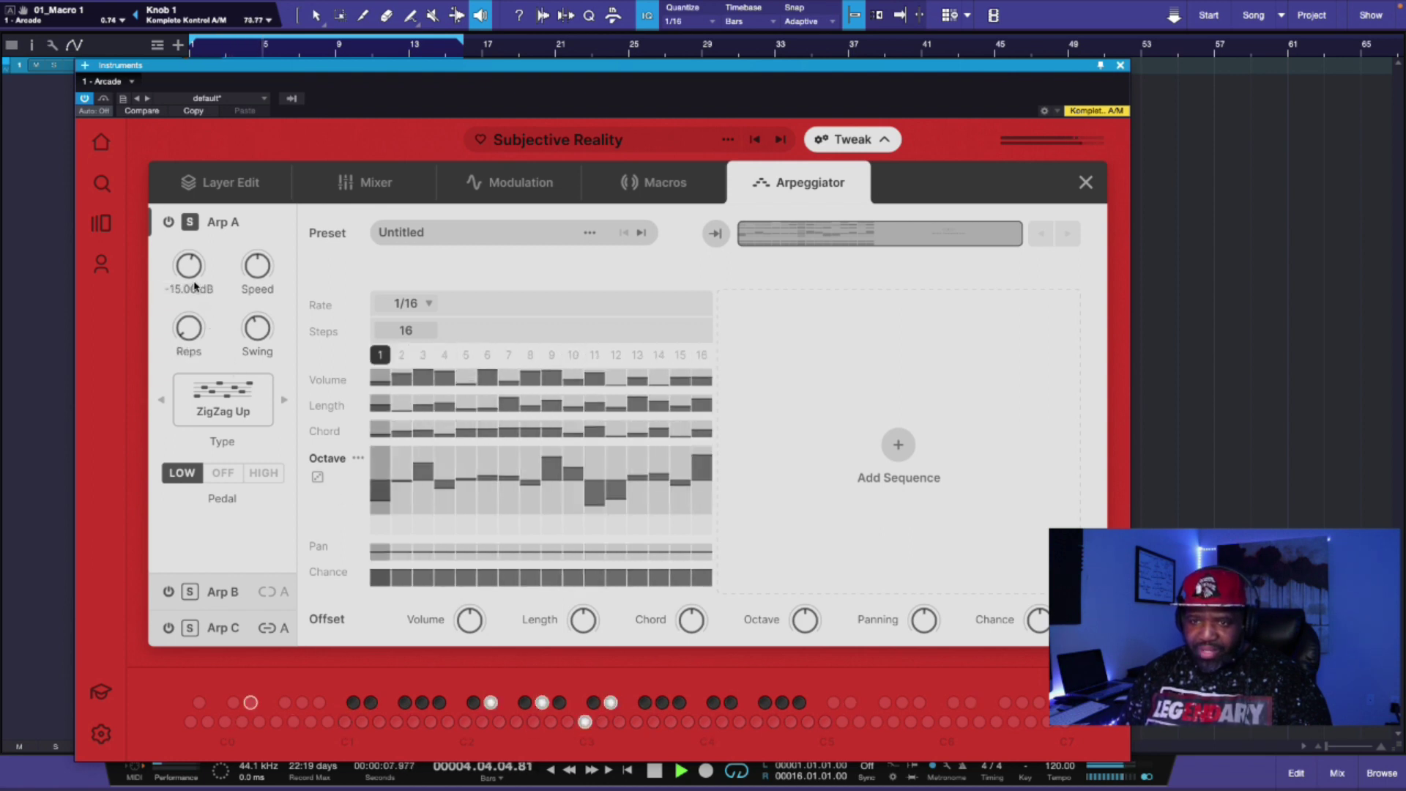
drag(194, 285, 191, 299)
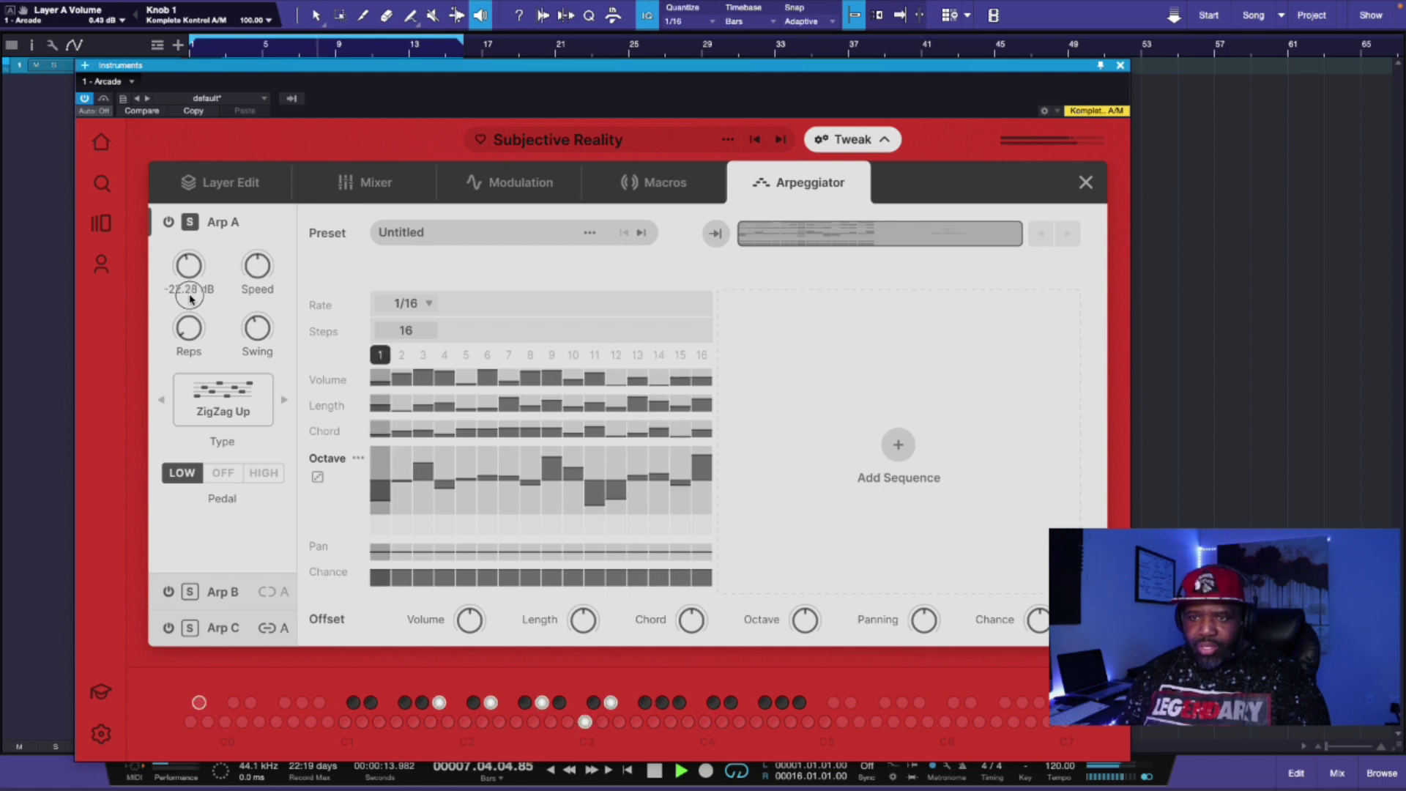
key(space)
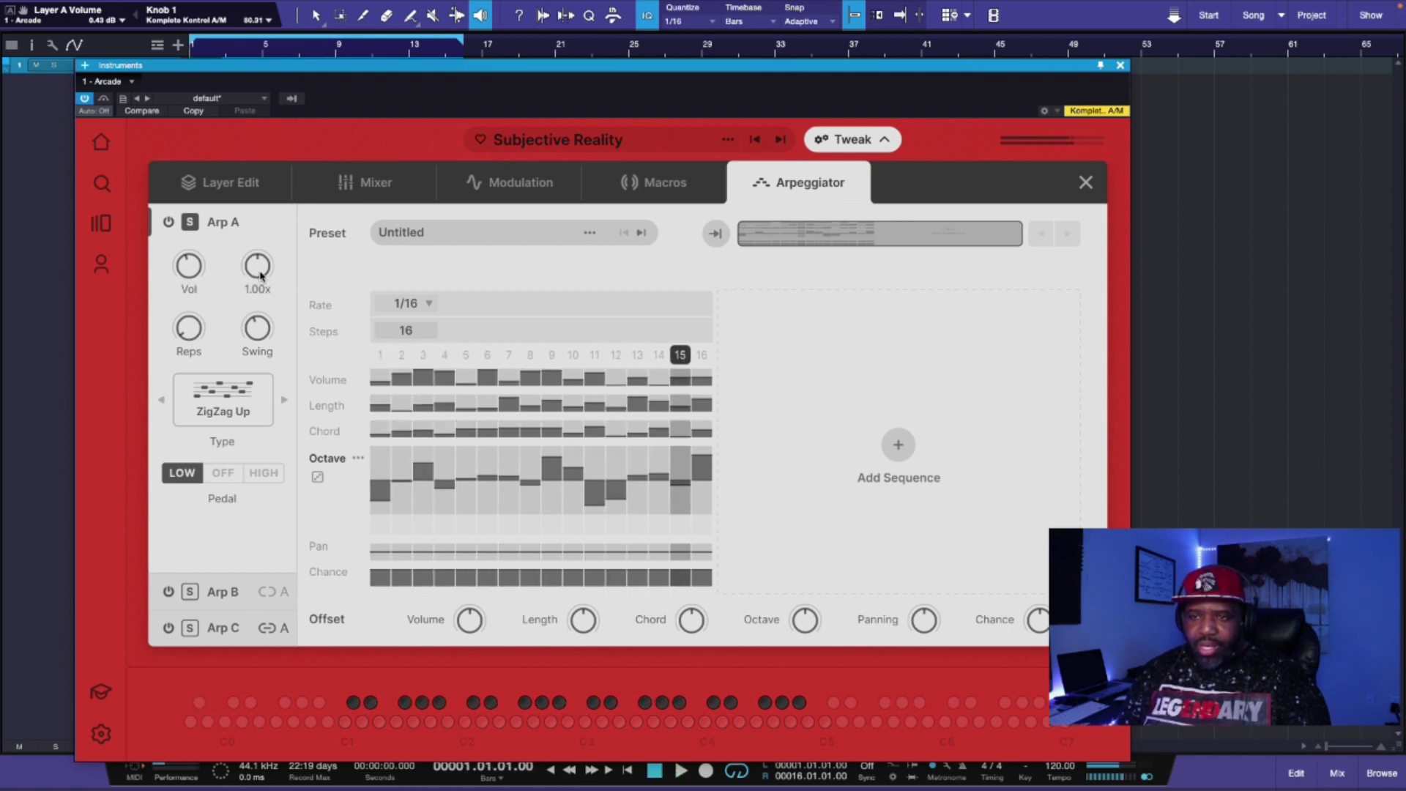
key(space)
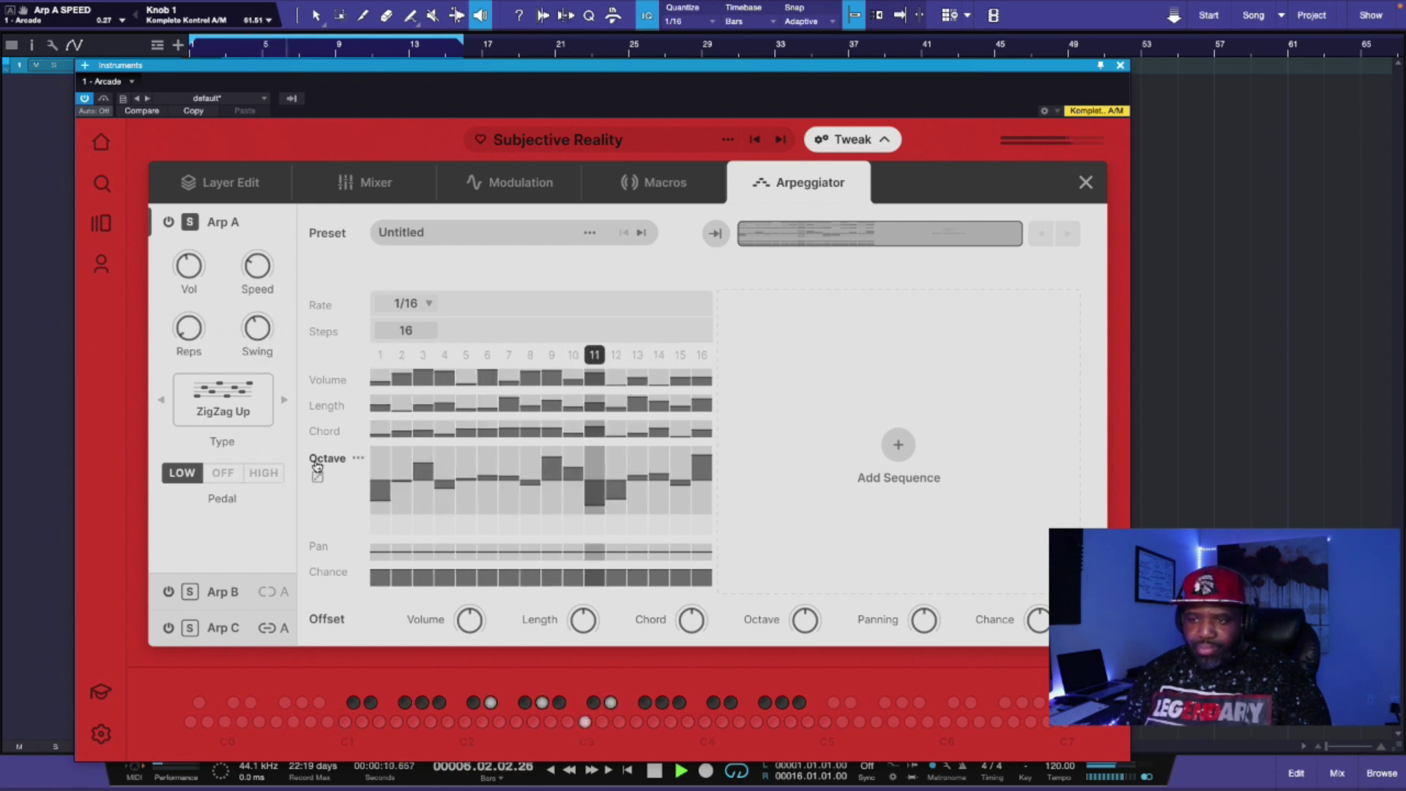
key(space)
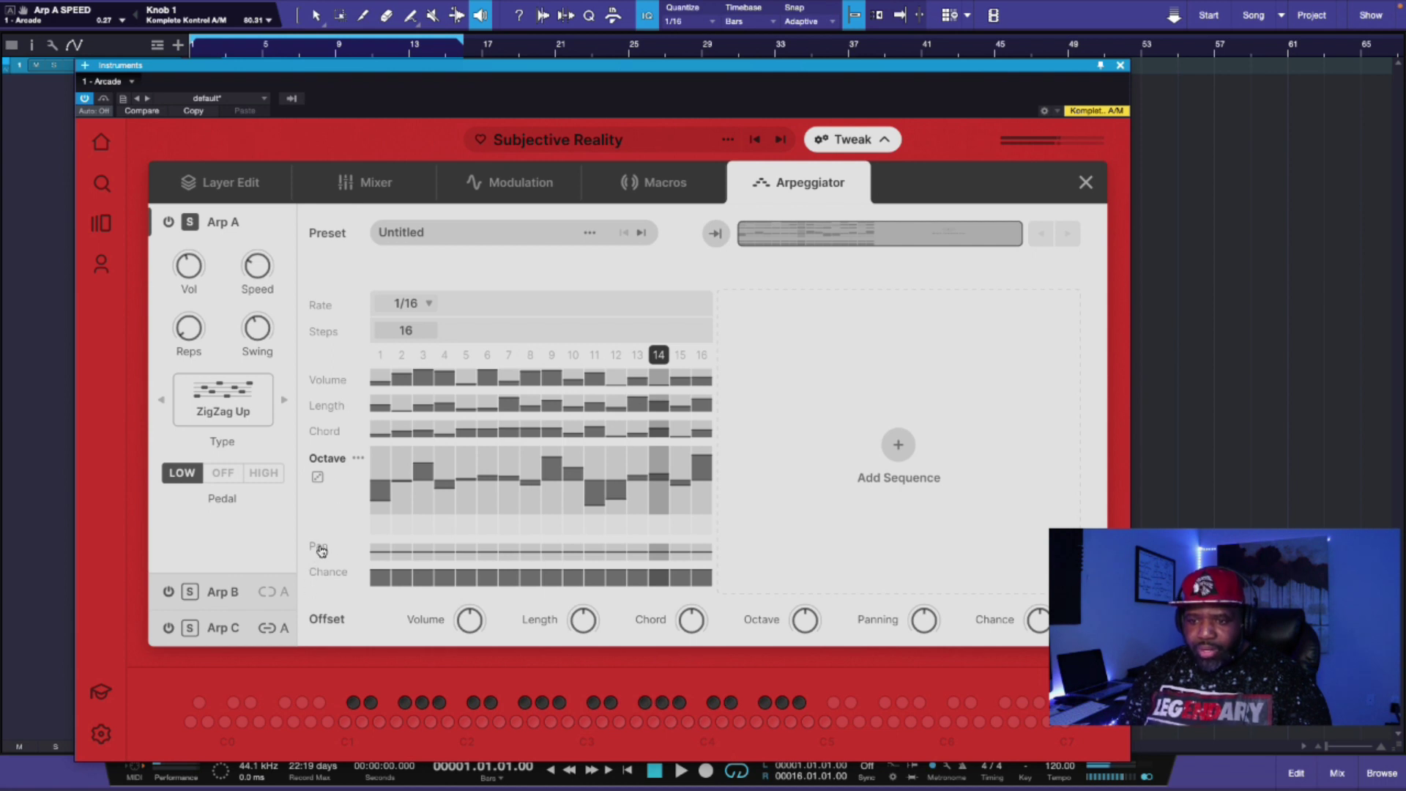
- Randomize the Pan lane of Arp A and audition the pattern in playback
click(322, 550)
click(315, 505)
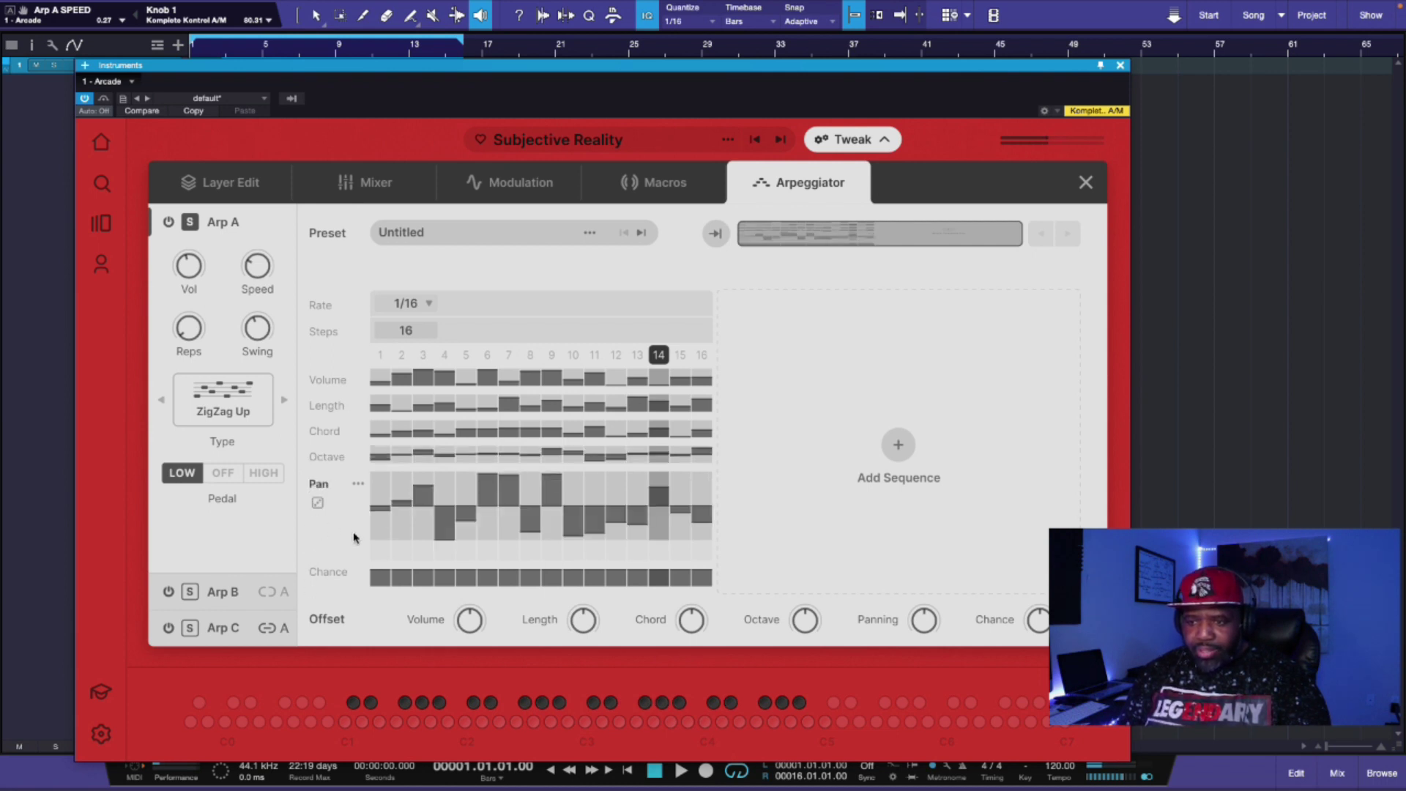
key(space)
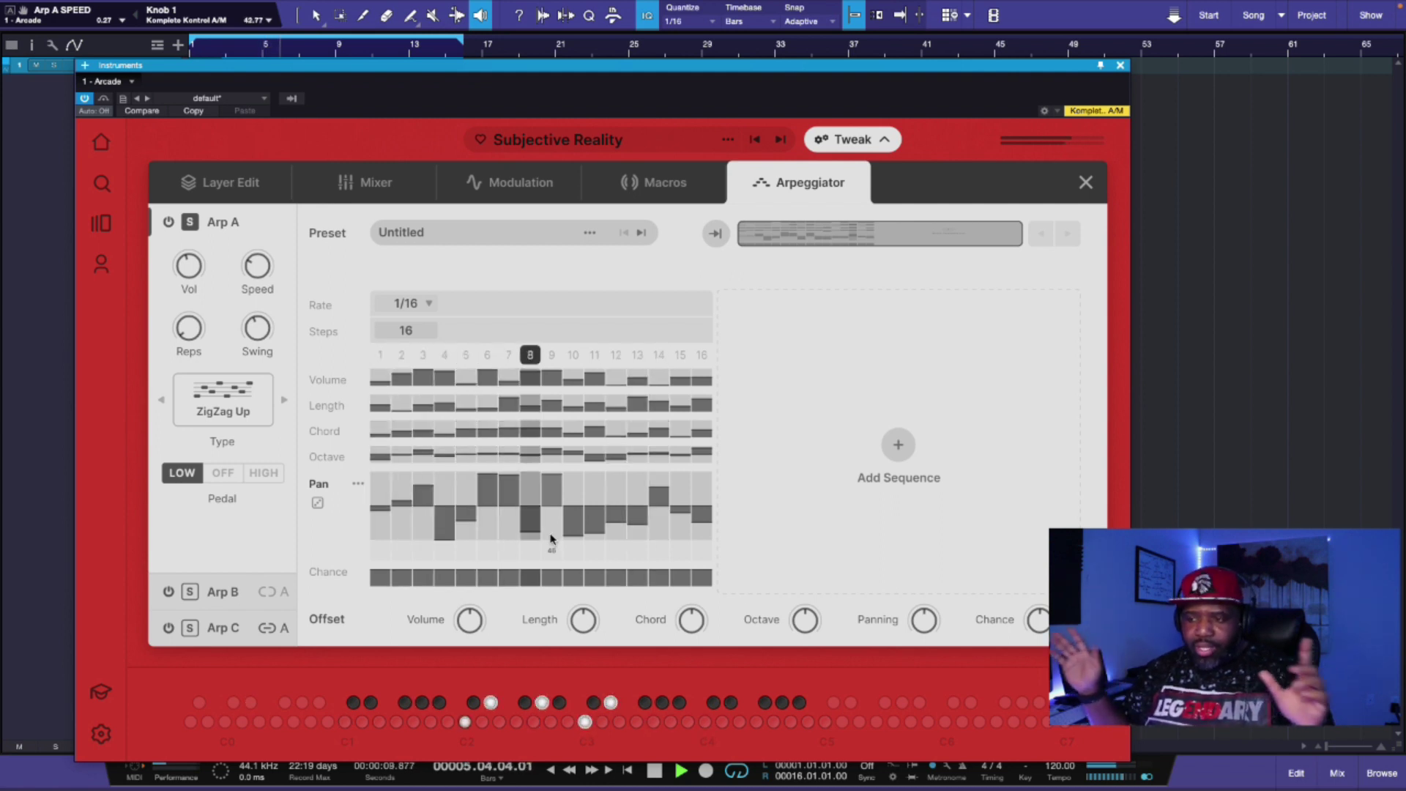
key(space)
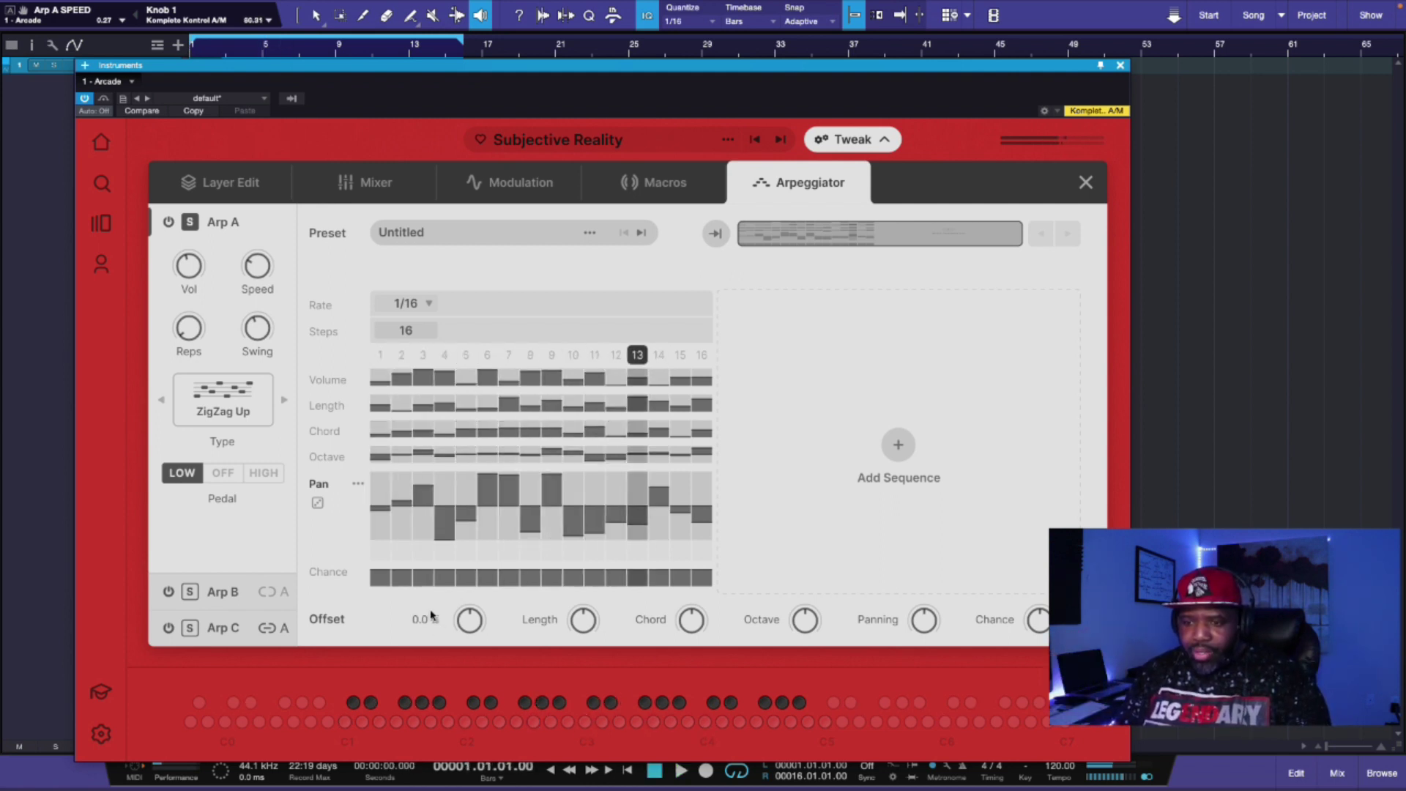
- Randomize the Chance lane of Arp A and audition the pattern twice in playback
click(326, 577)
click(317, 533)
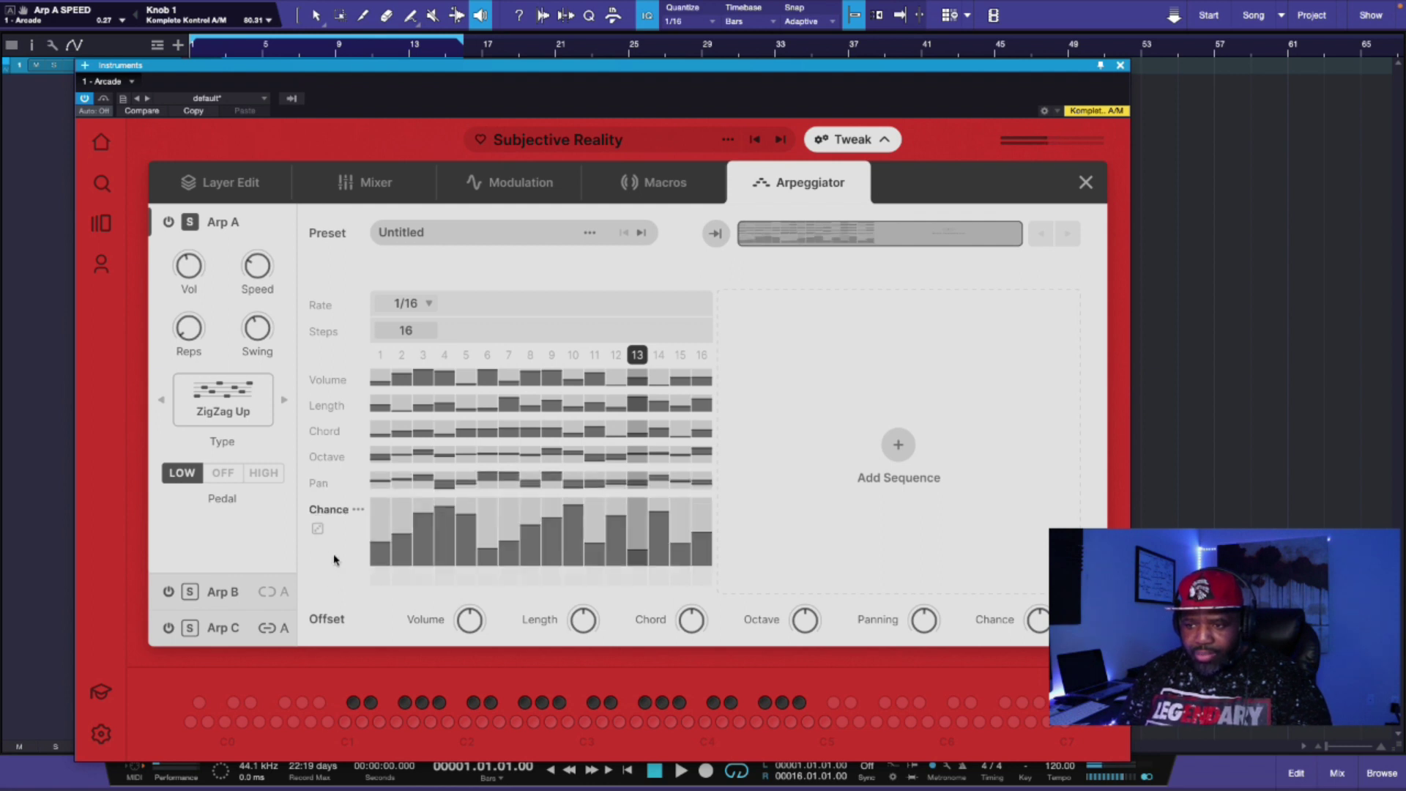
key(space)
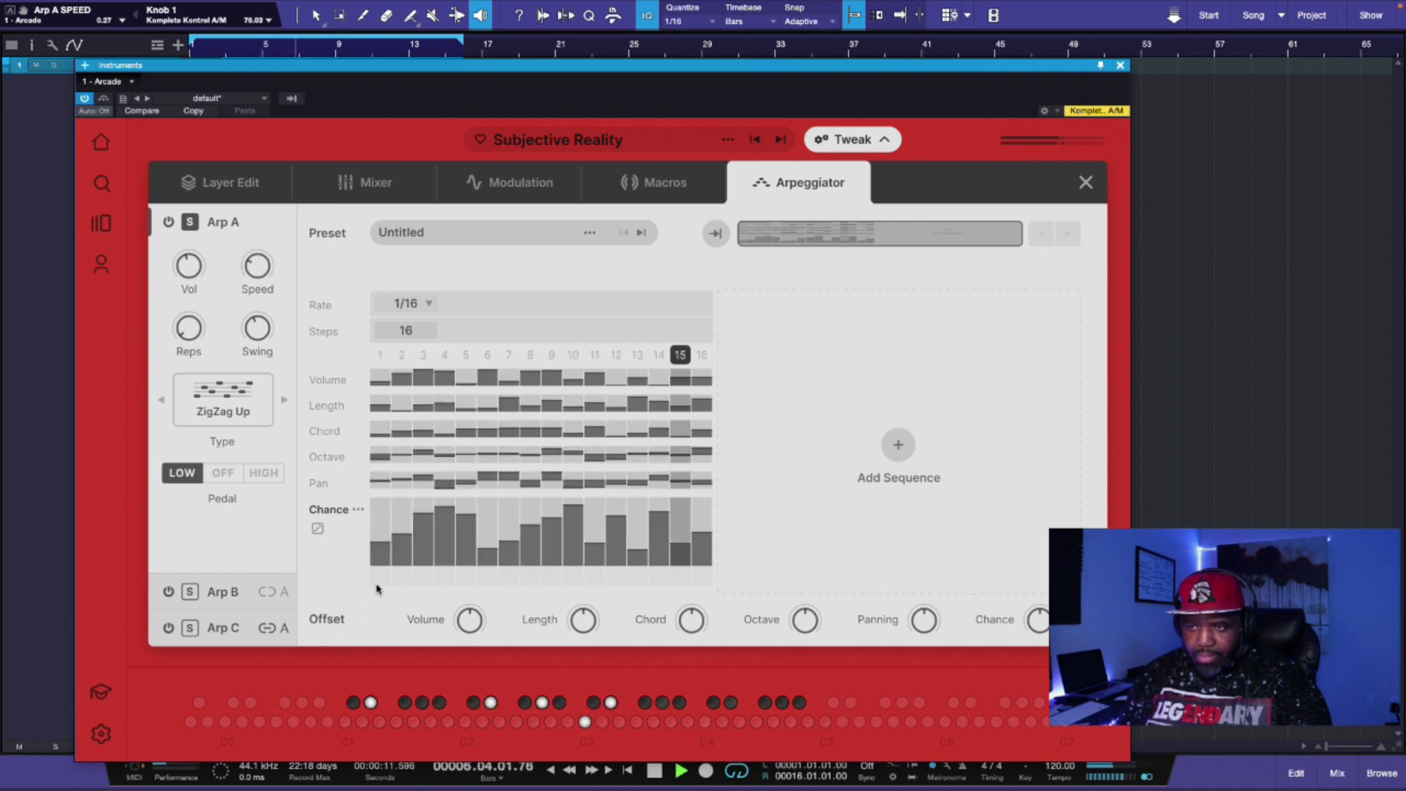
key(space)
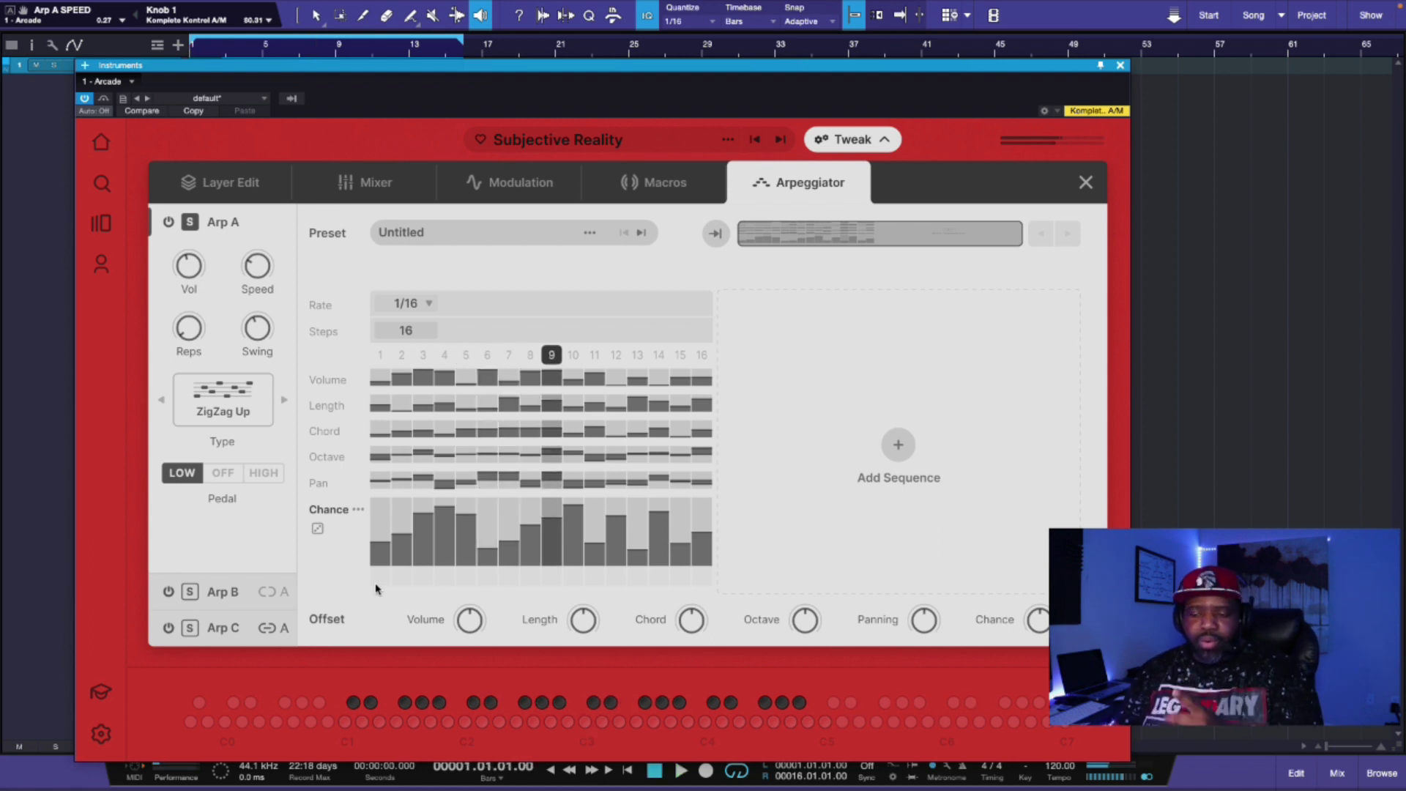
key(space)
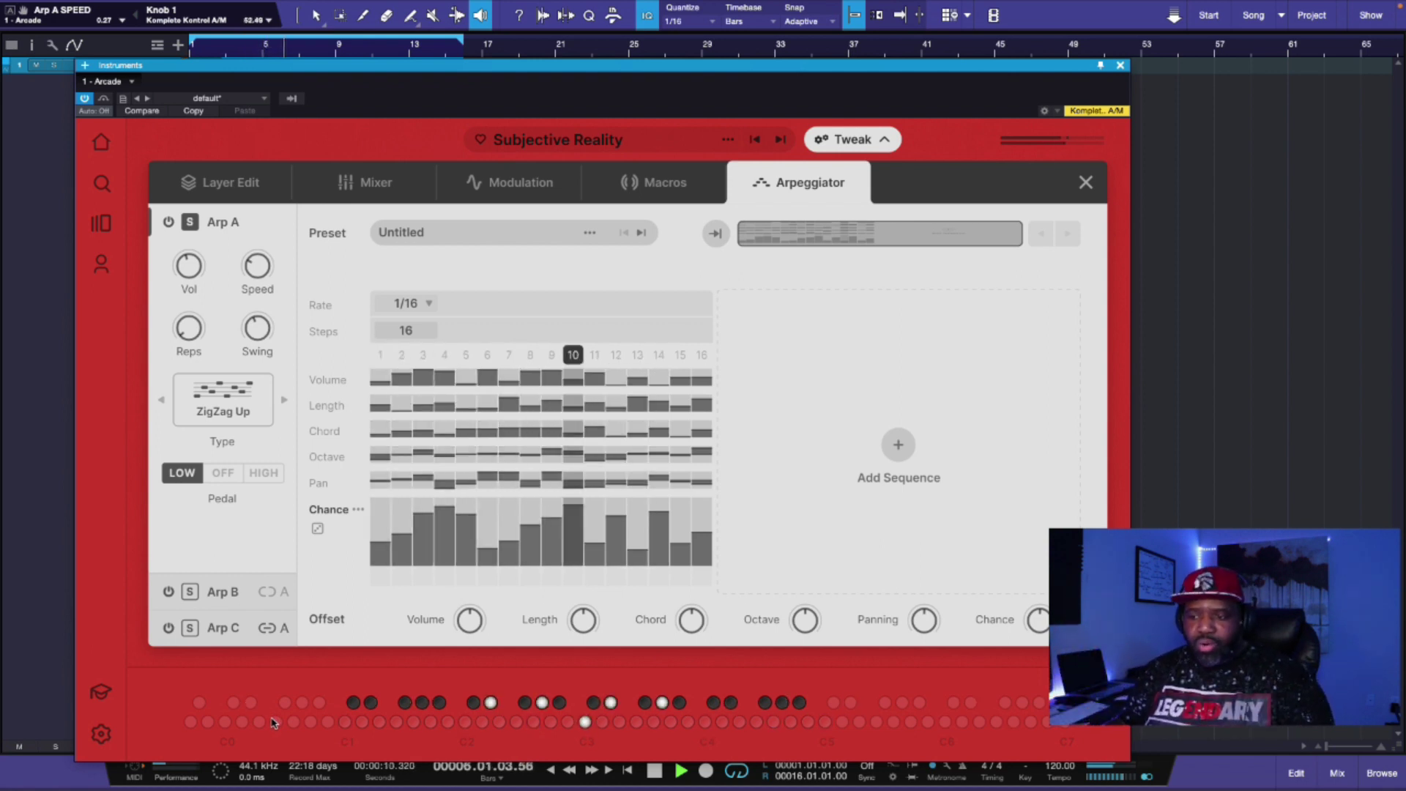
key(space)
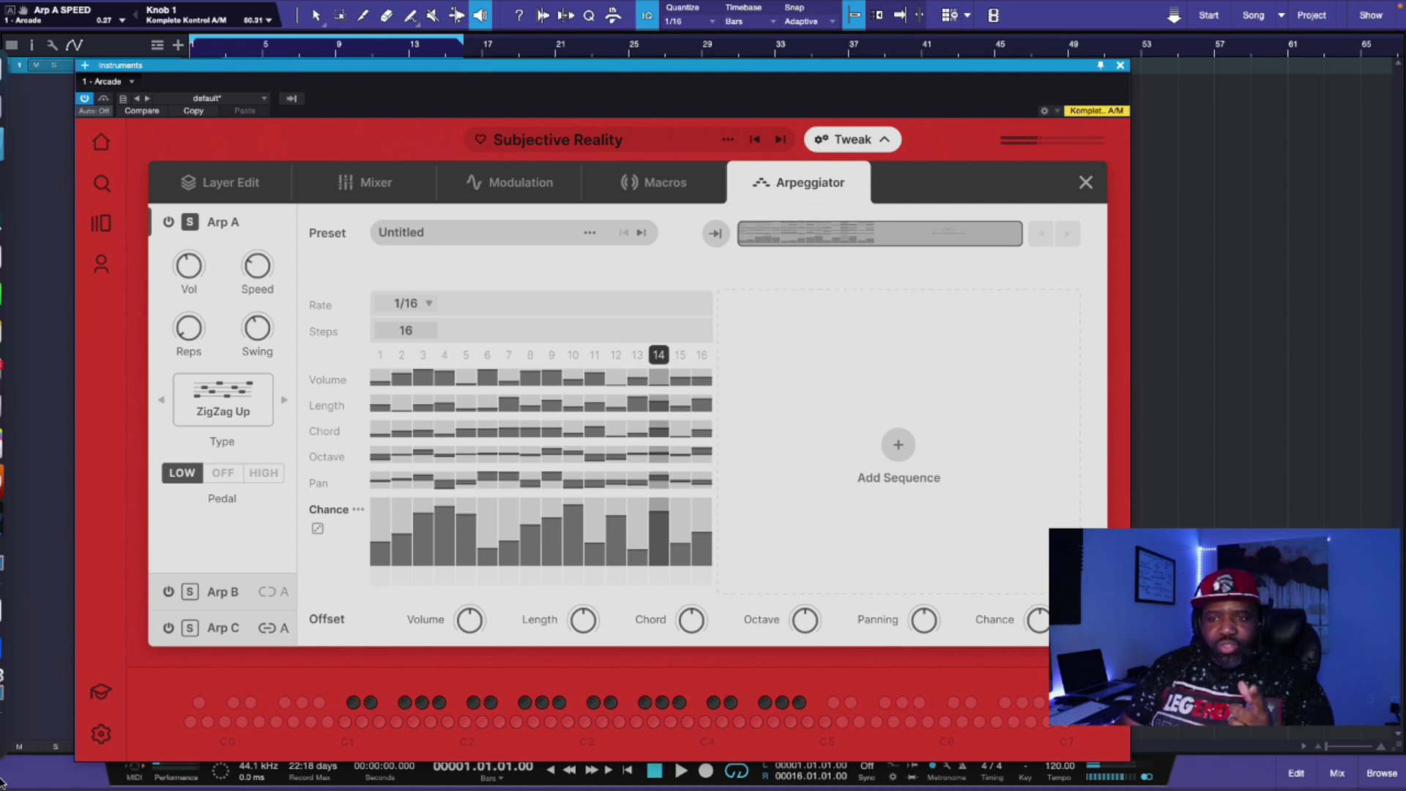
- Redraw the Octave lane with smaller jumps on steps 1, 9 to 11 and 16, and set step 12 to about -1
click(326, 456)
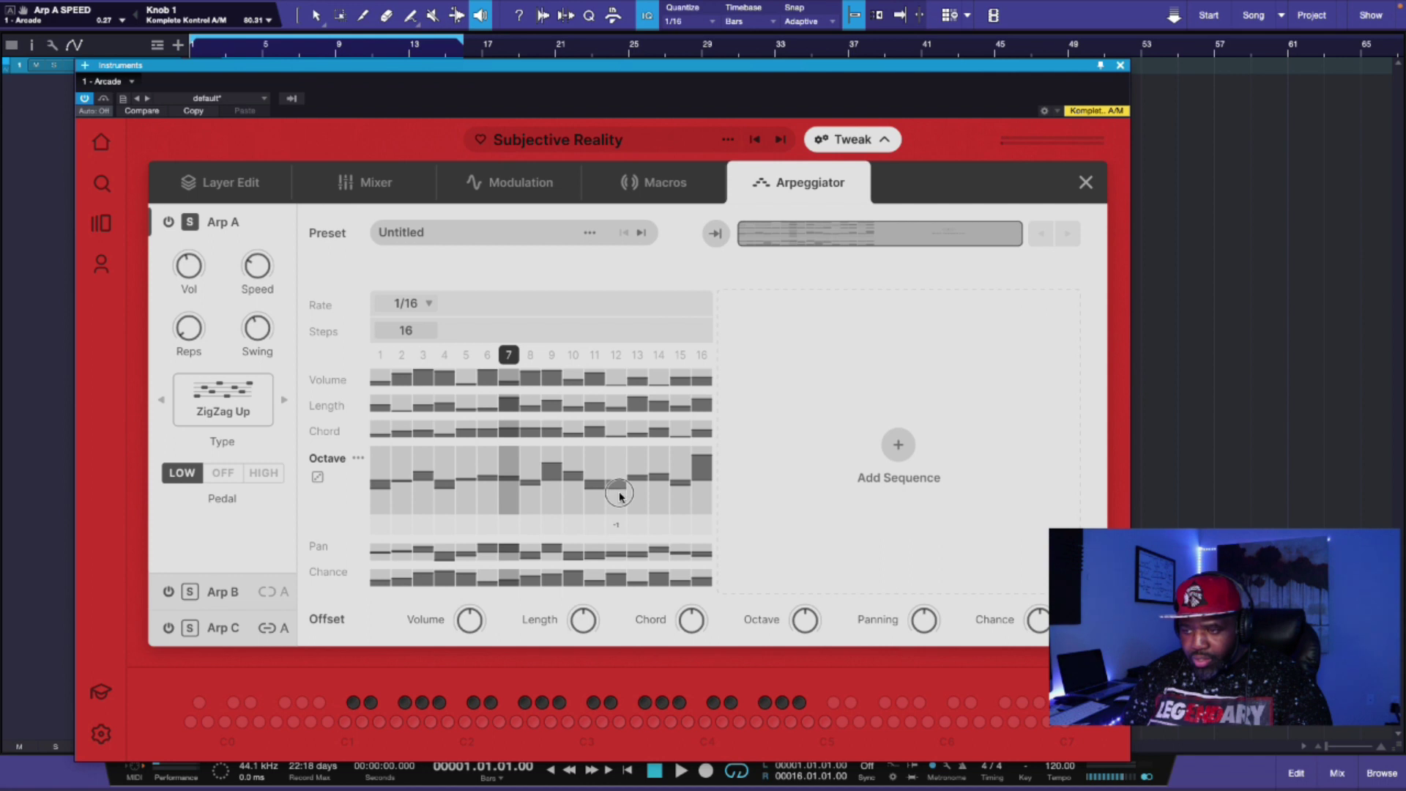
key(space)
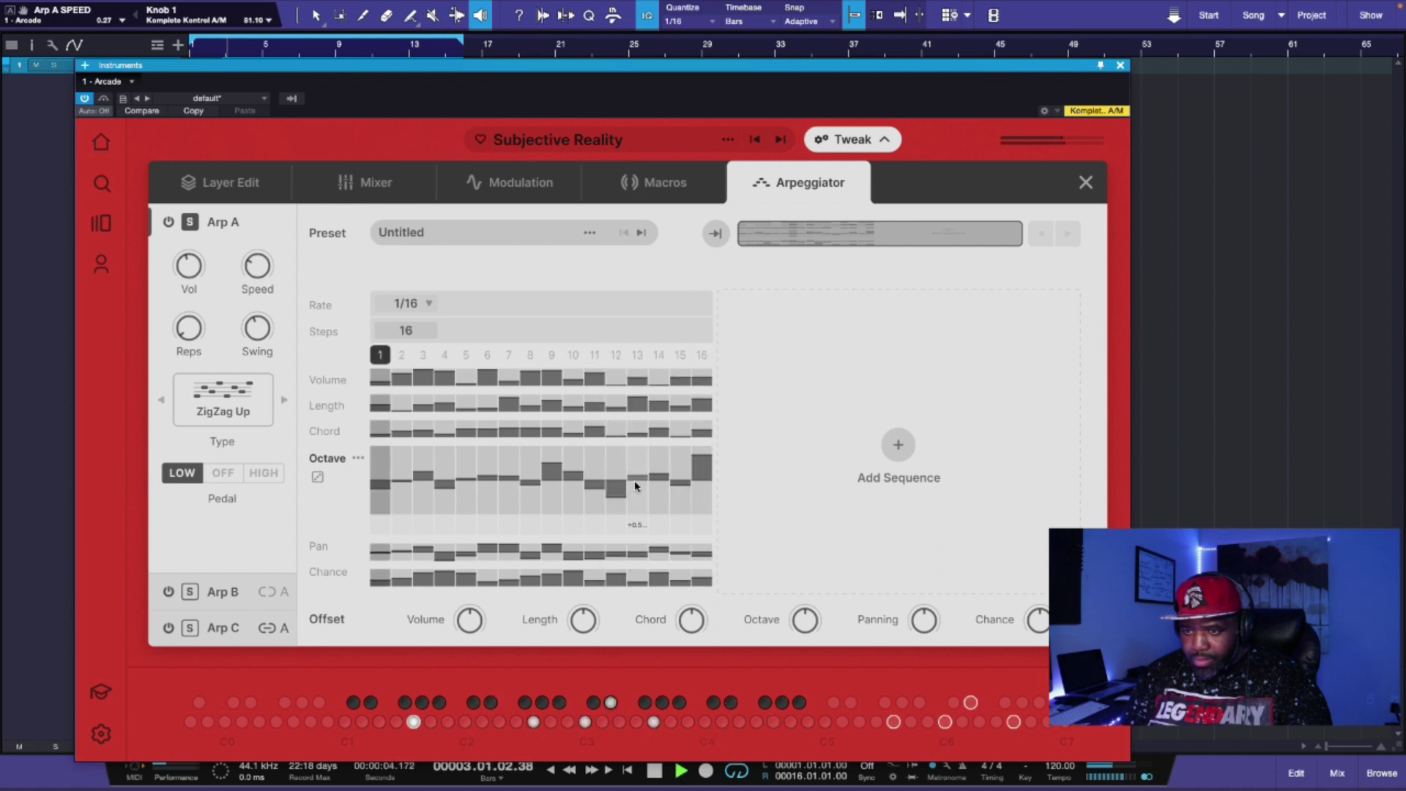
click(703, 477)
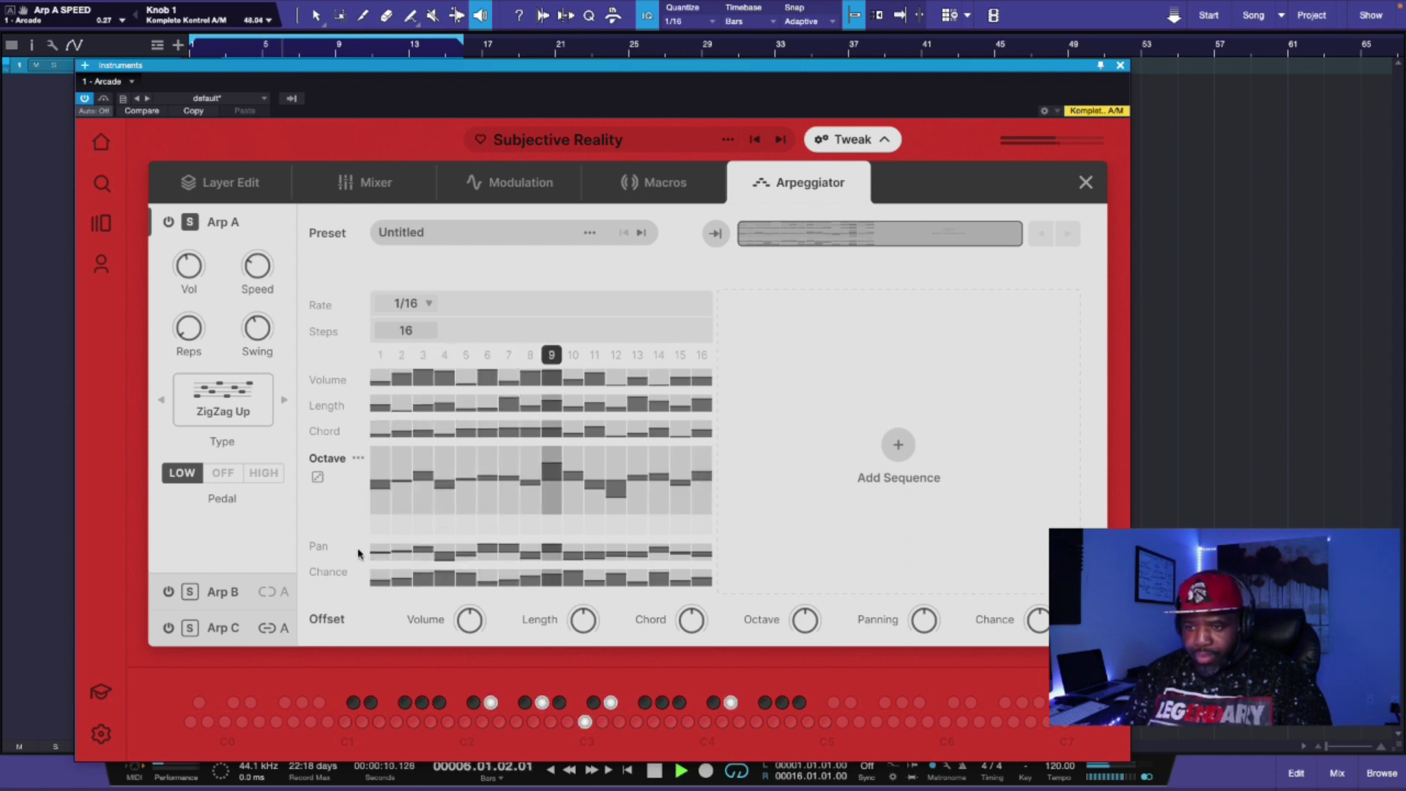
- Randomize the Pan lane again and redraw steps 6, 8, 13, 14 and 16 during playback, with step 14 at about -31
click(318, 548)
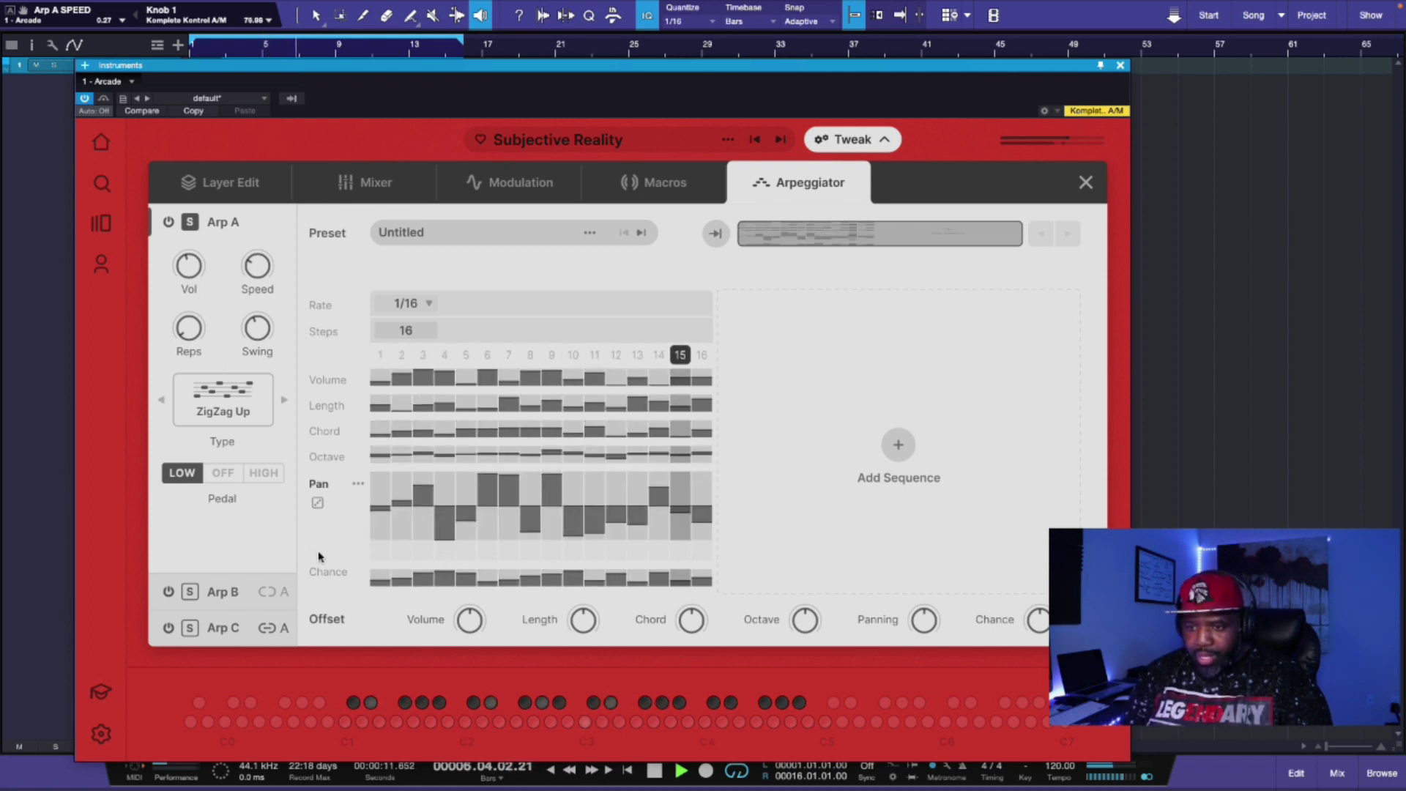
click(317, 504)
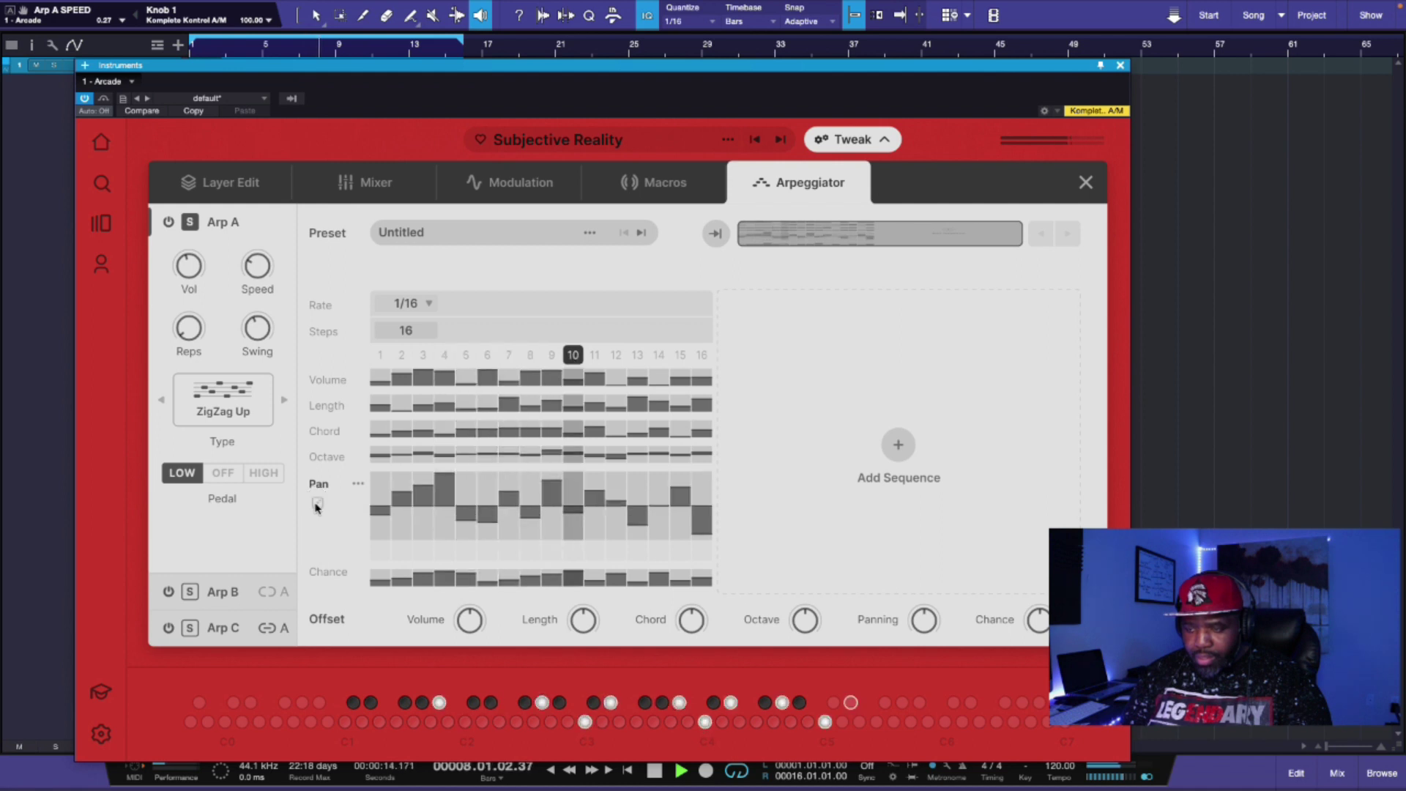
click(477, 532)
click(486, 533)
click(529, 532)
click(637, 484)
click(649, 526)
click(651, 527)
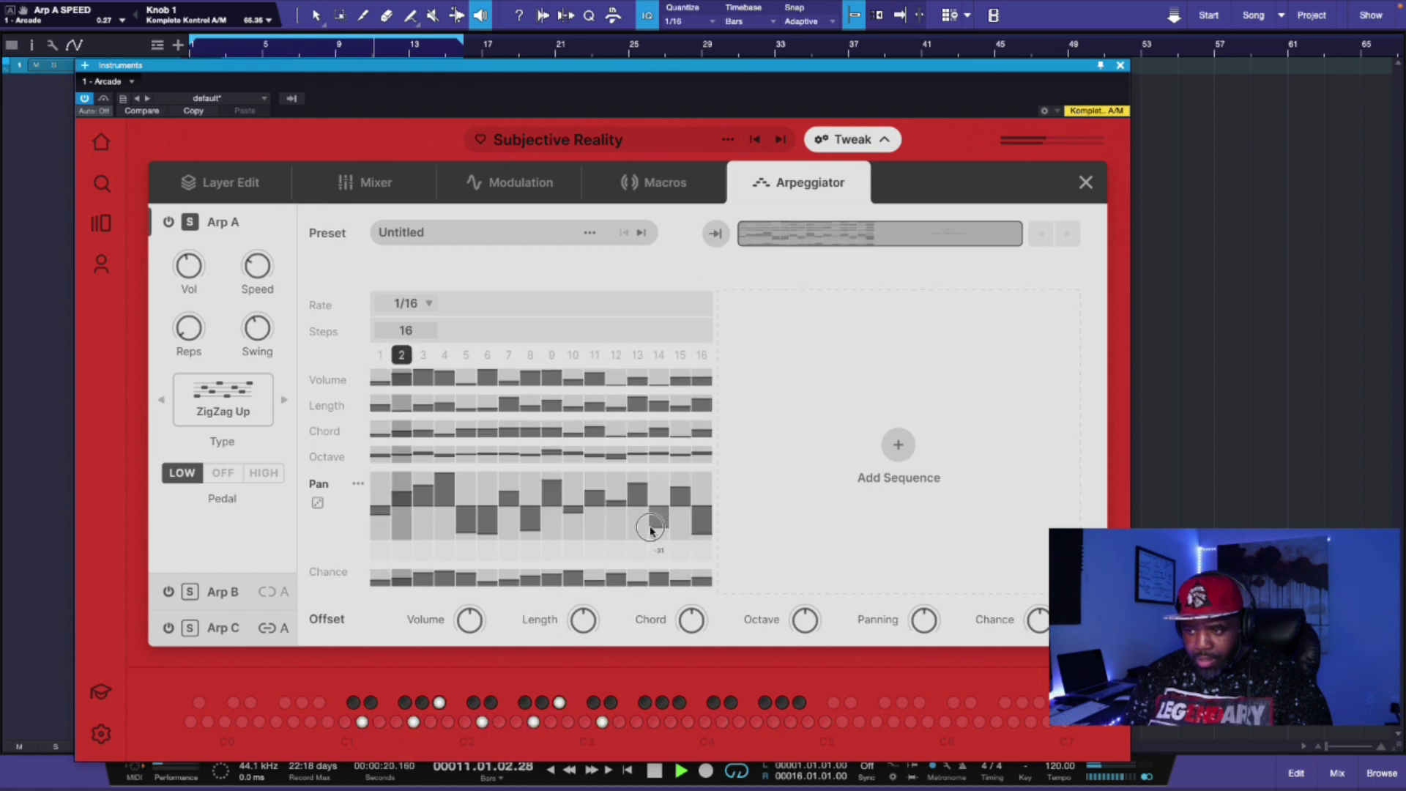
click(701, 518)
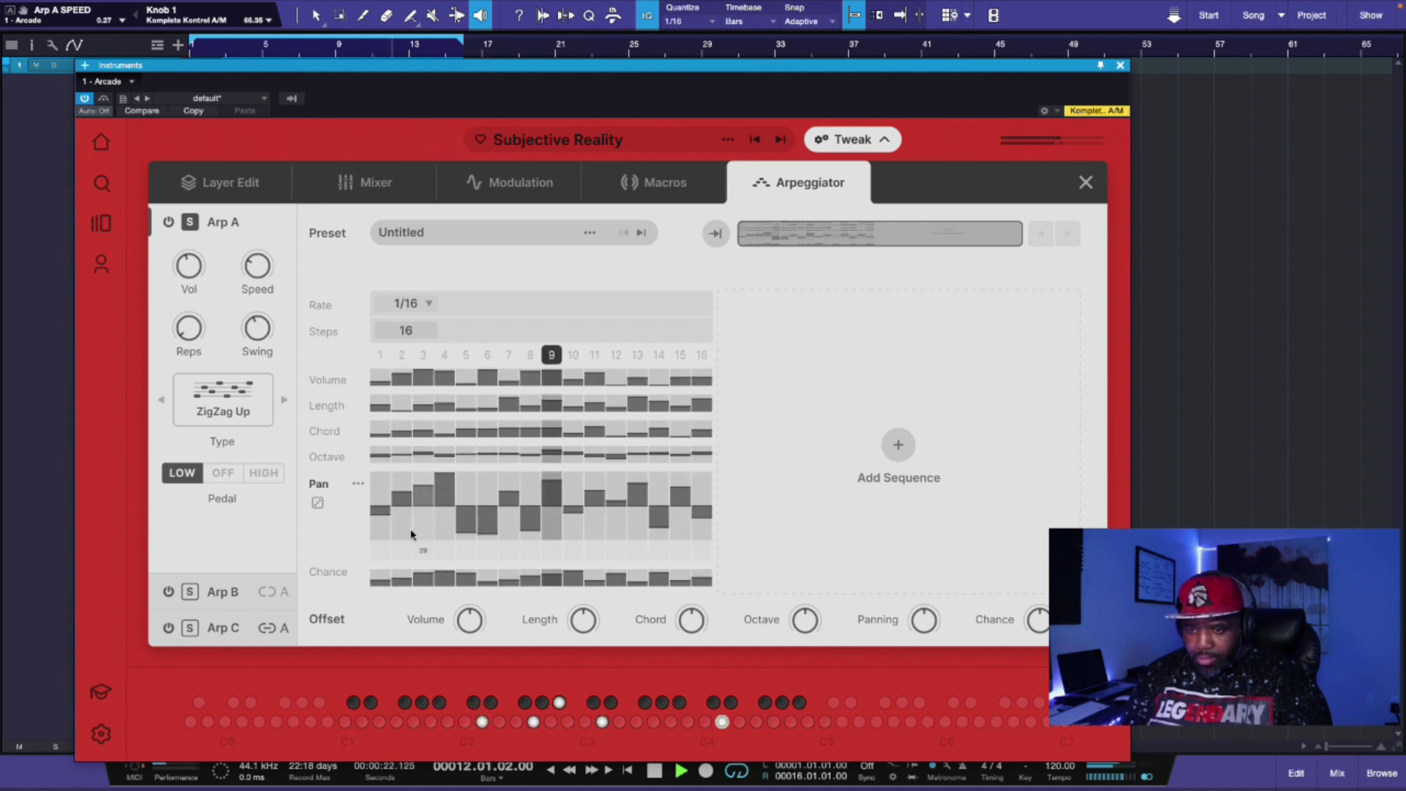
key(space)
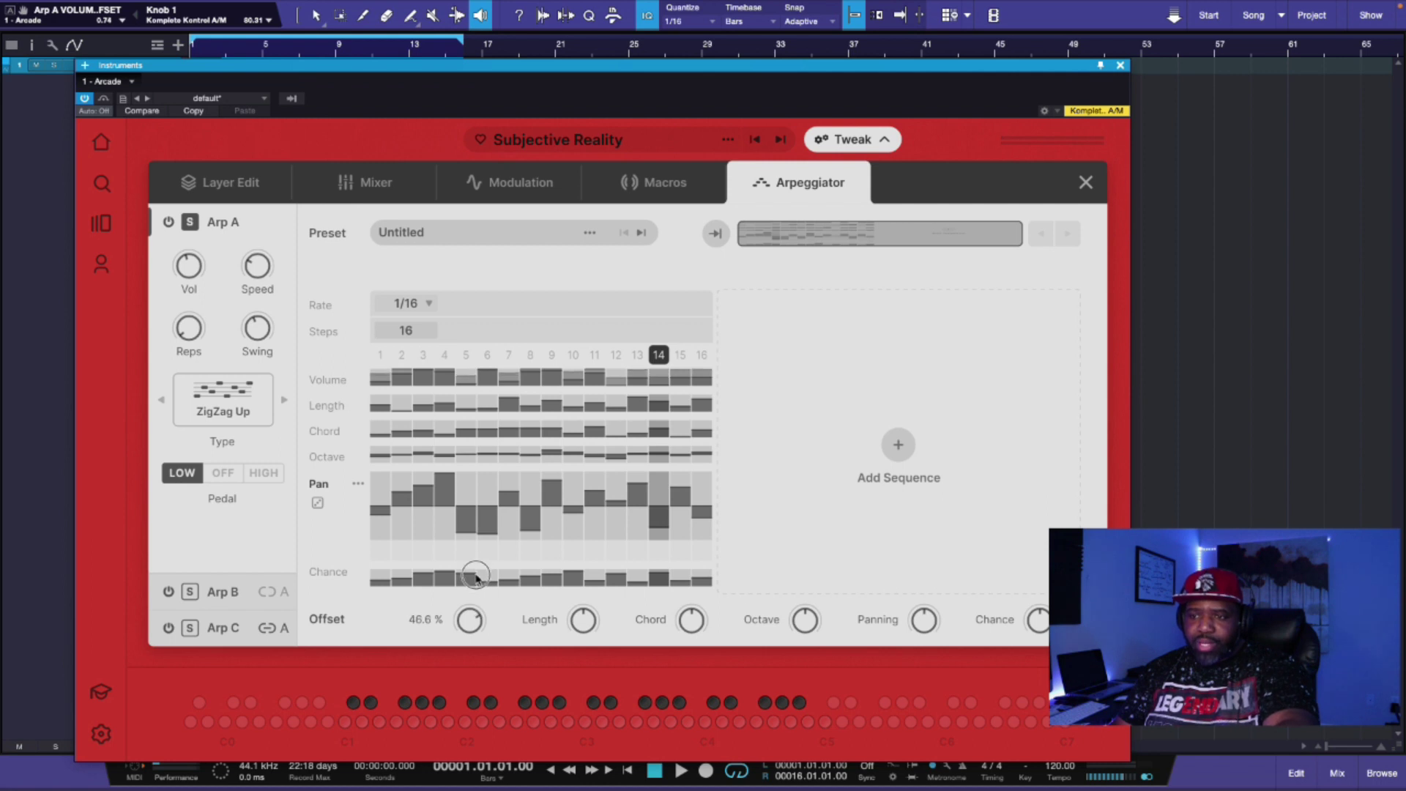
- Try the Volume, Length, Chord and Octave offsets of Arp A during playback, returning each to about zero
drag(475, 565, 471, 617)
key(space)
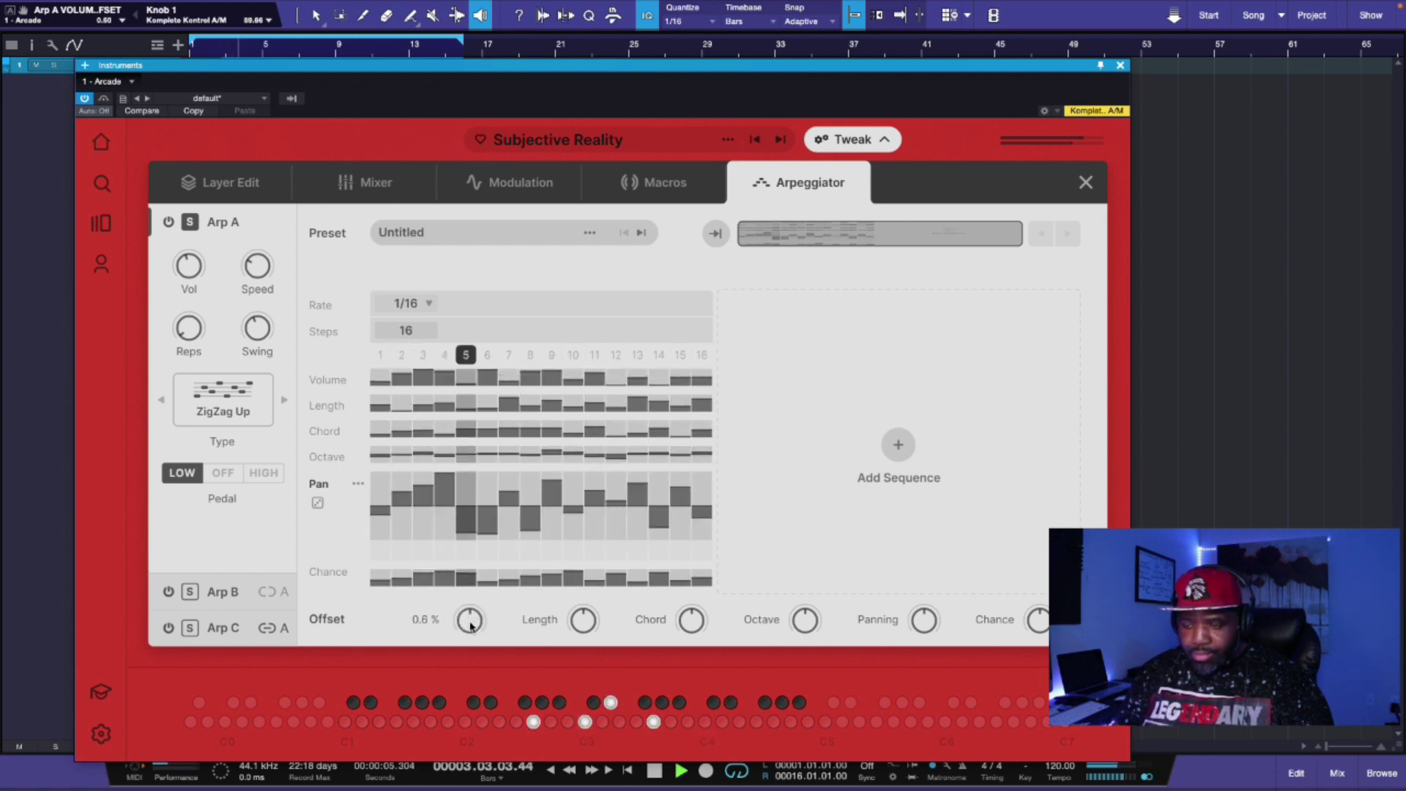
drag(575, 625, 577, 619)
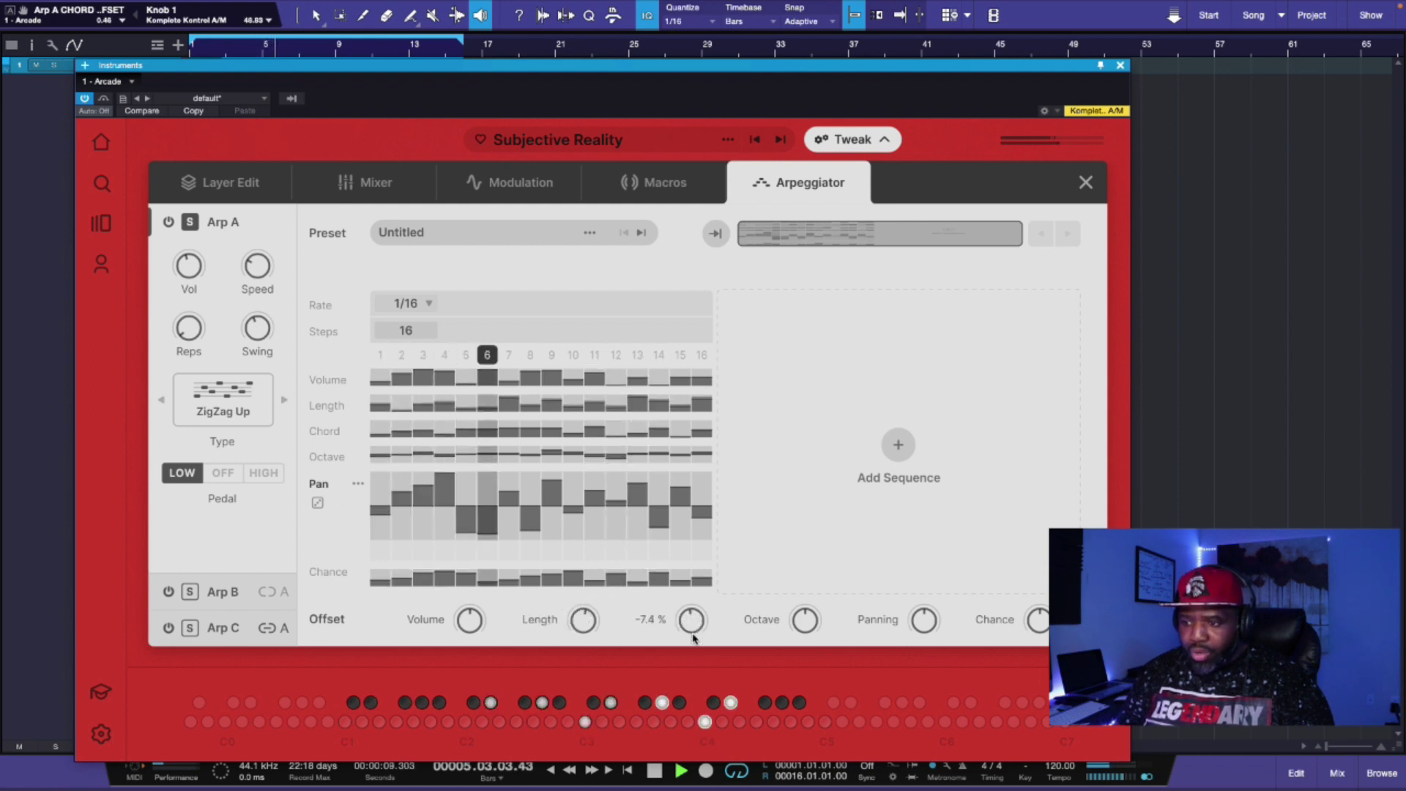
drag(797, 628, 799, 632)
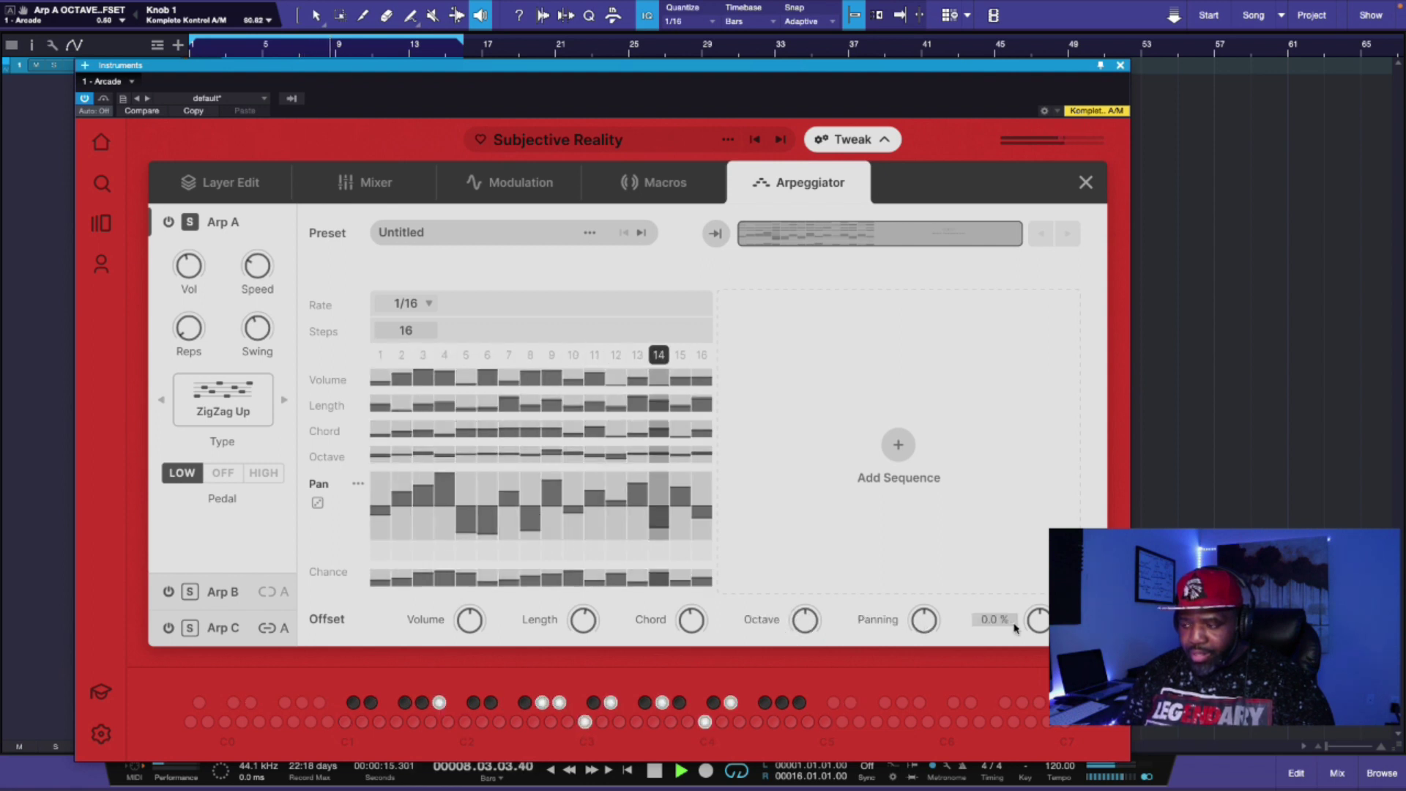
key(space)
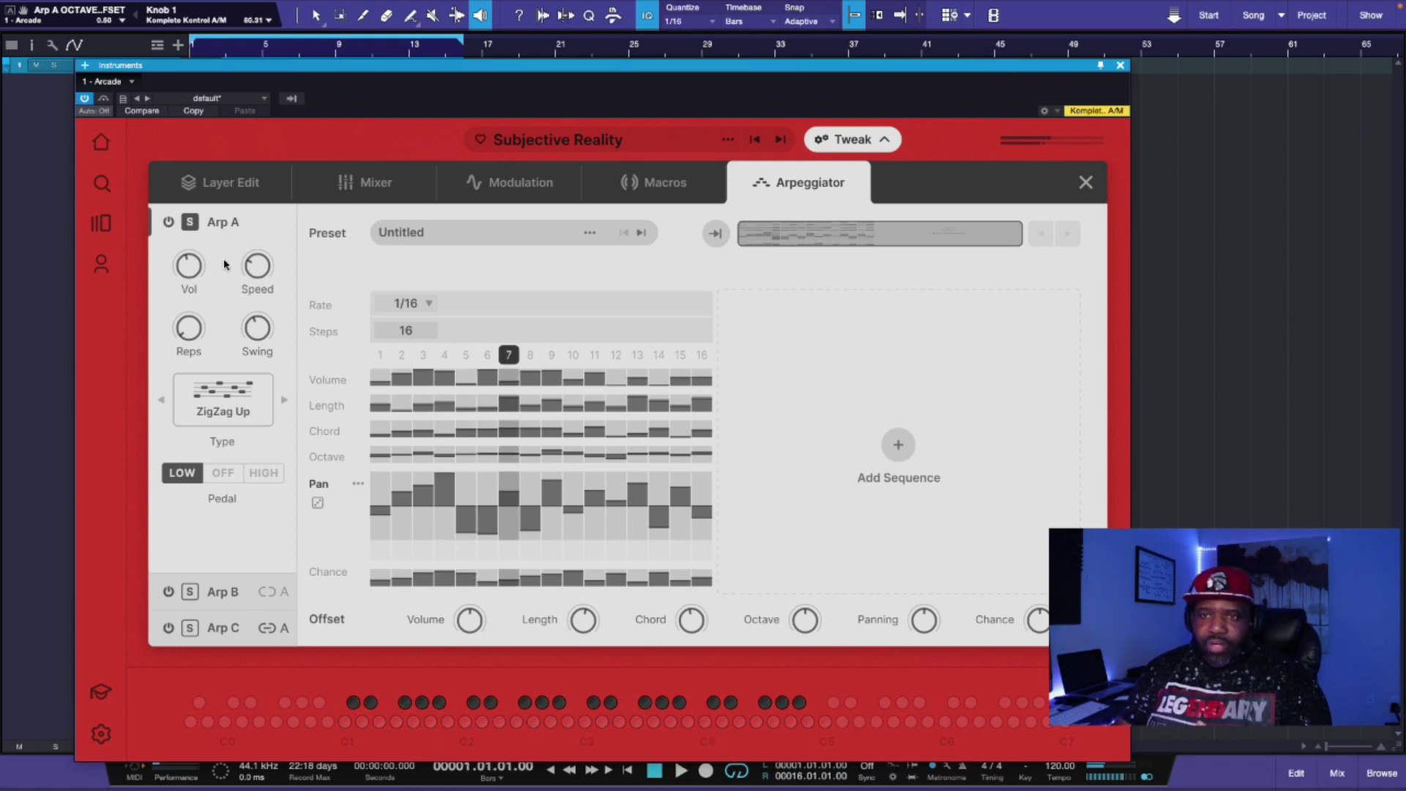
- Try the filter envelope amount of Layer A during playback, return it to 0.00, and view the pitch envelope
click(219, 182)
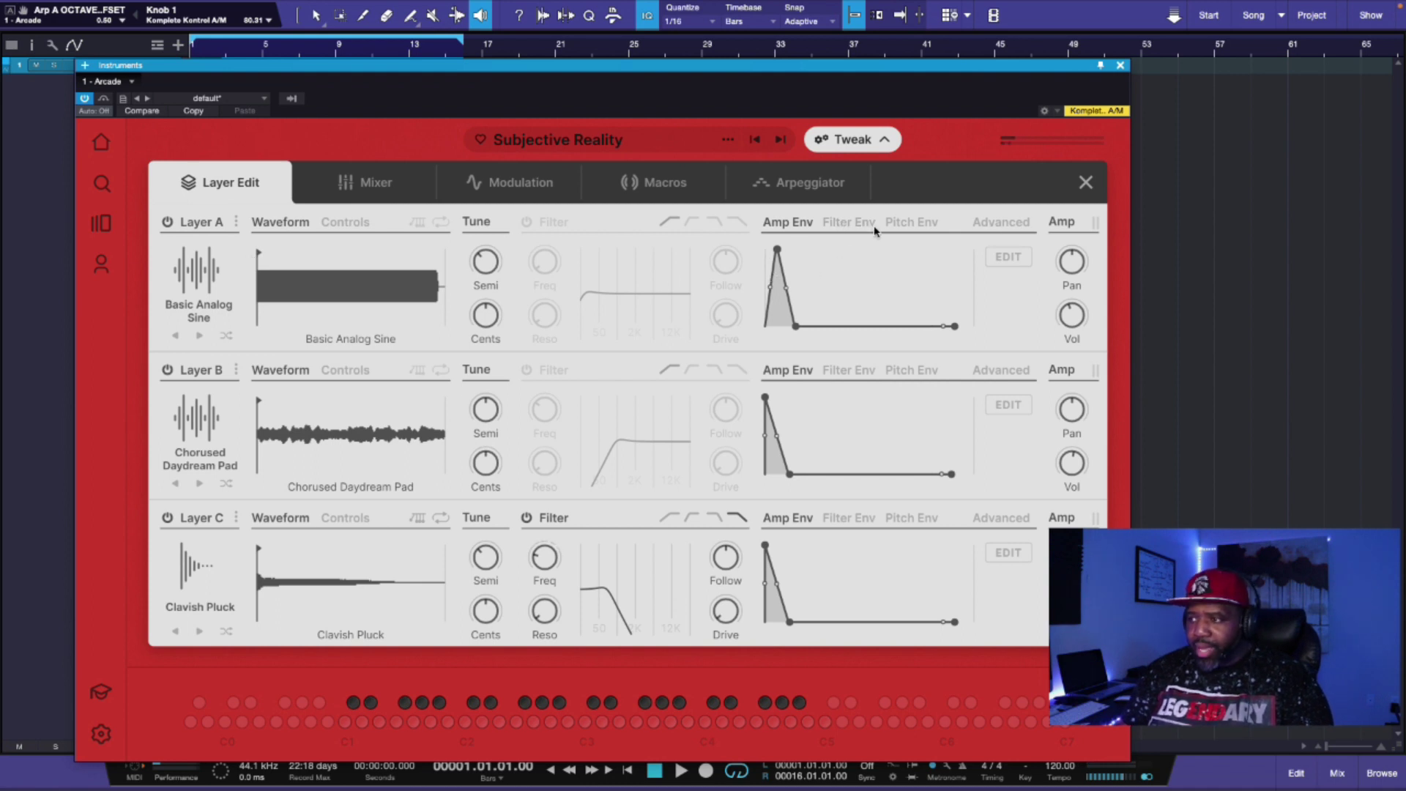
click(840, 224)
mouse_move(1011, 314)
mouse_down()
mouse_move(1005, 296)
mouse_move(1004, 316)
mouse_up()
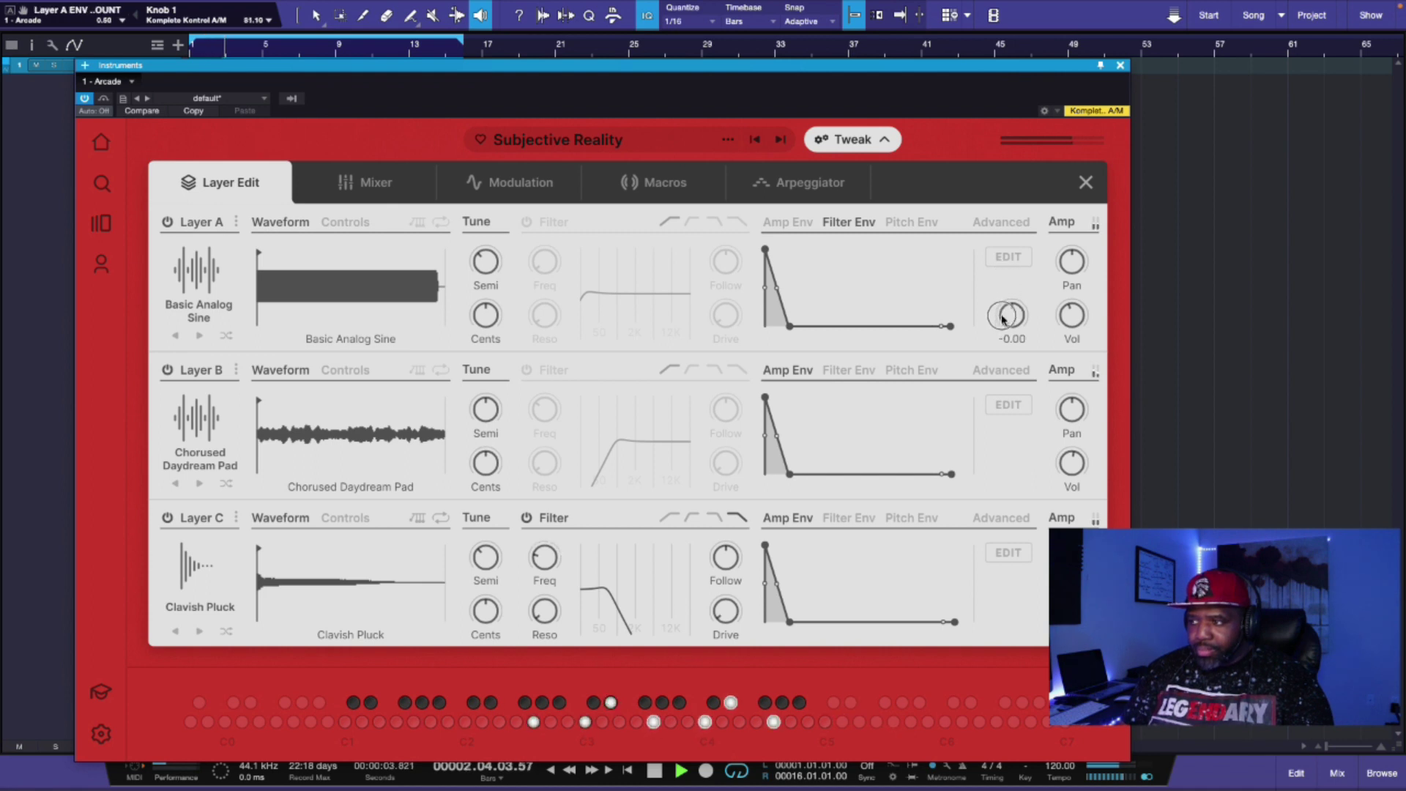
click(912, 222)
- Extend the amp envelope hold of Layer A to 1.00 ms during playback and shorten it to about 0.05 ms
click(788, 222)
drag(778, 254, 822, 252)
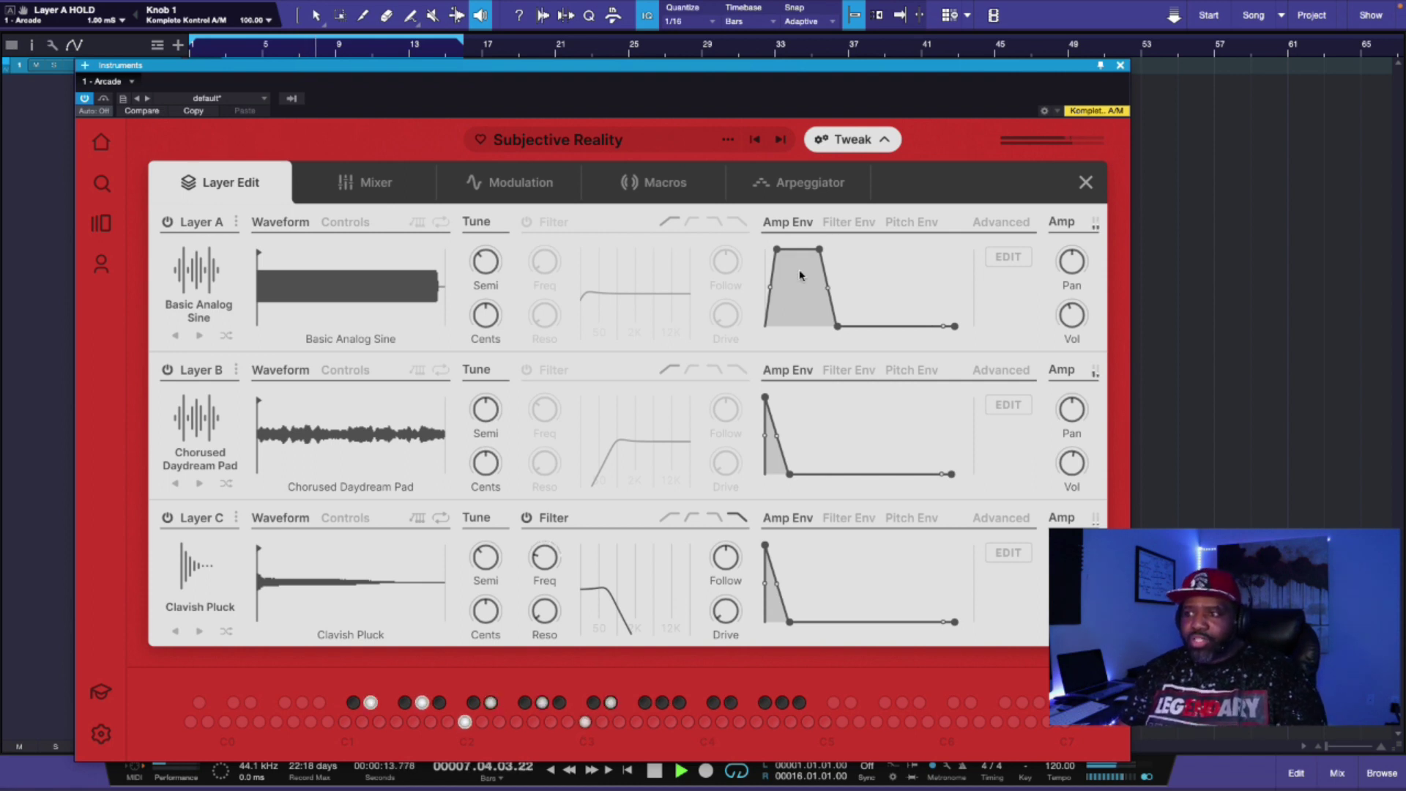
drag(818, 256, 782, 268)
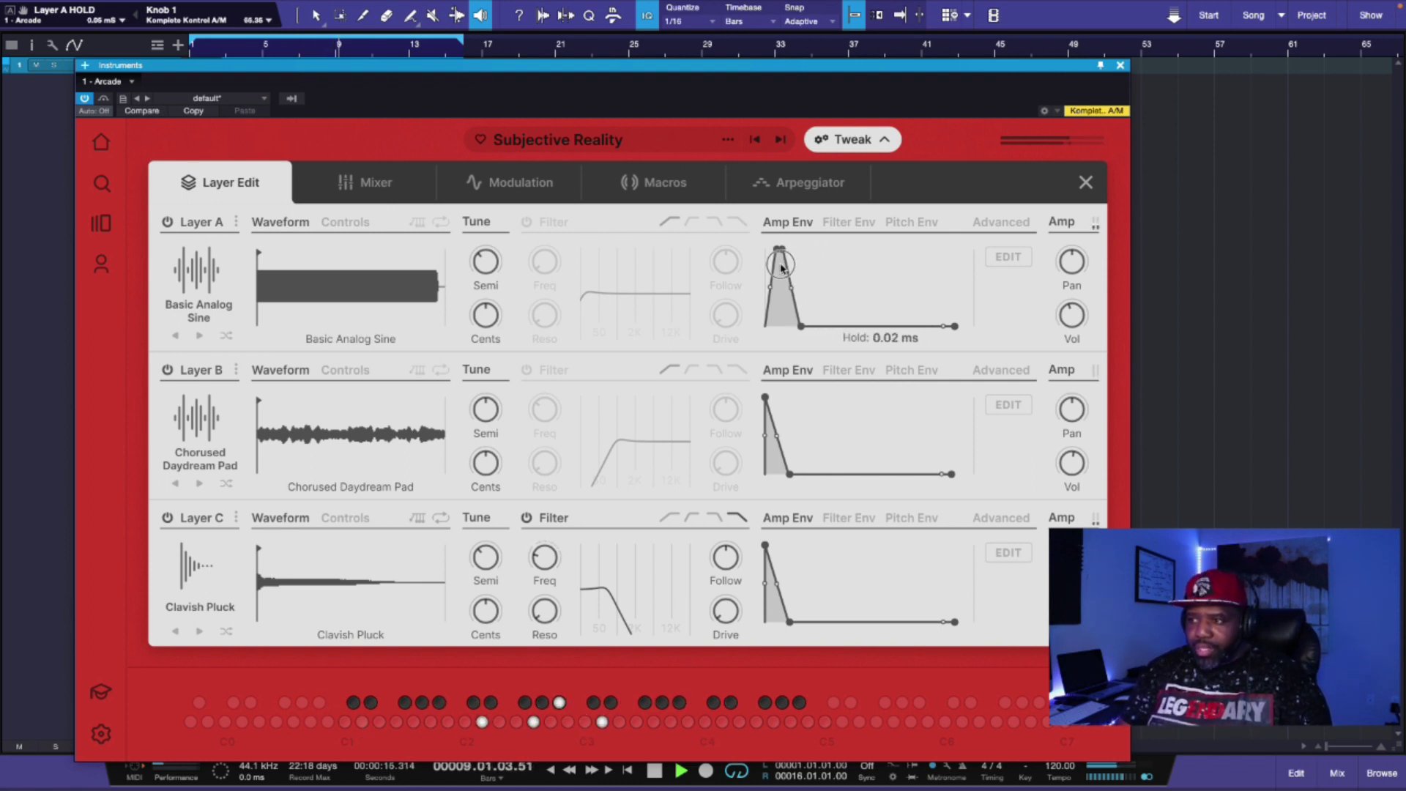
- Audition Sculpted Zurnish Pluck on Layer A, restore Basic Analog Sine, and try a later sample start point before resetting it
click(198, 337)
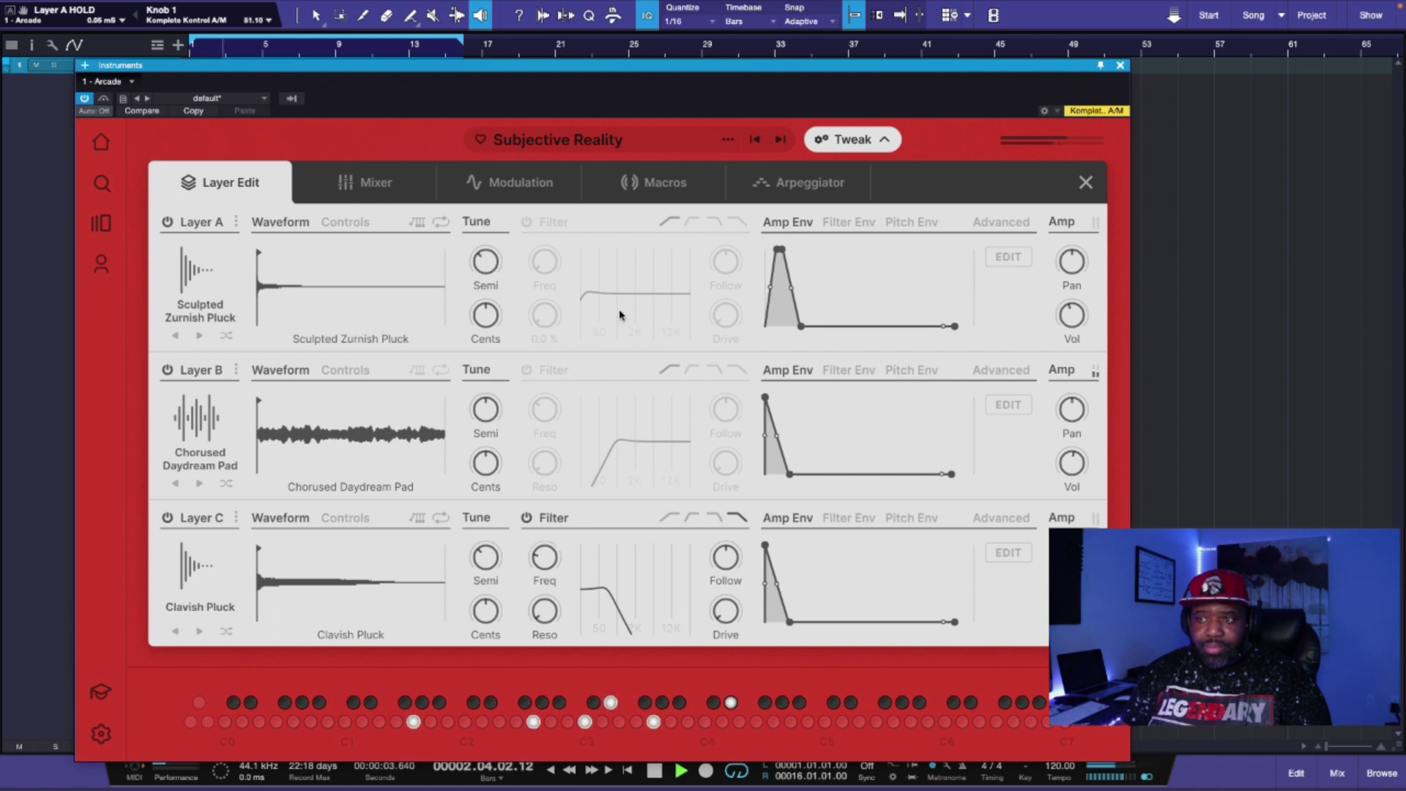
click(174, 336)
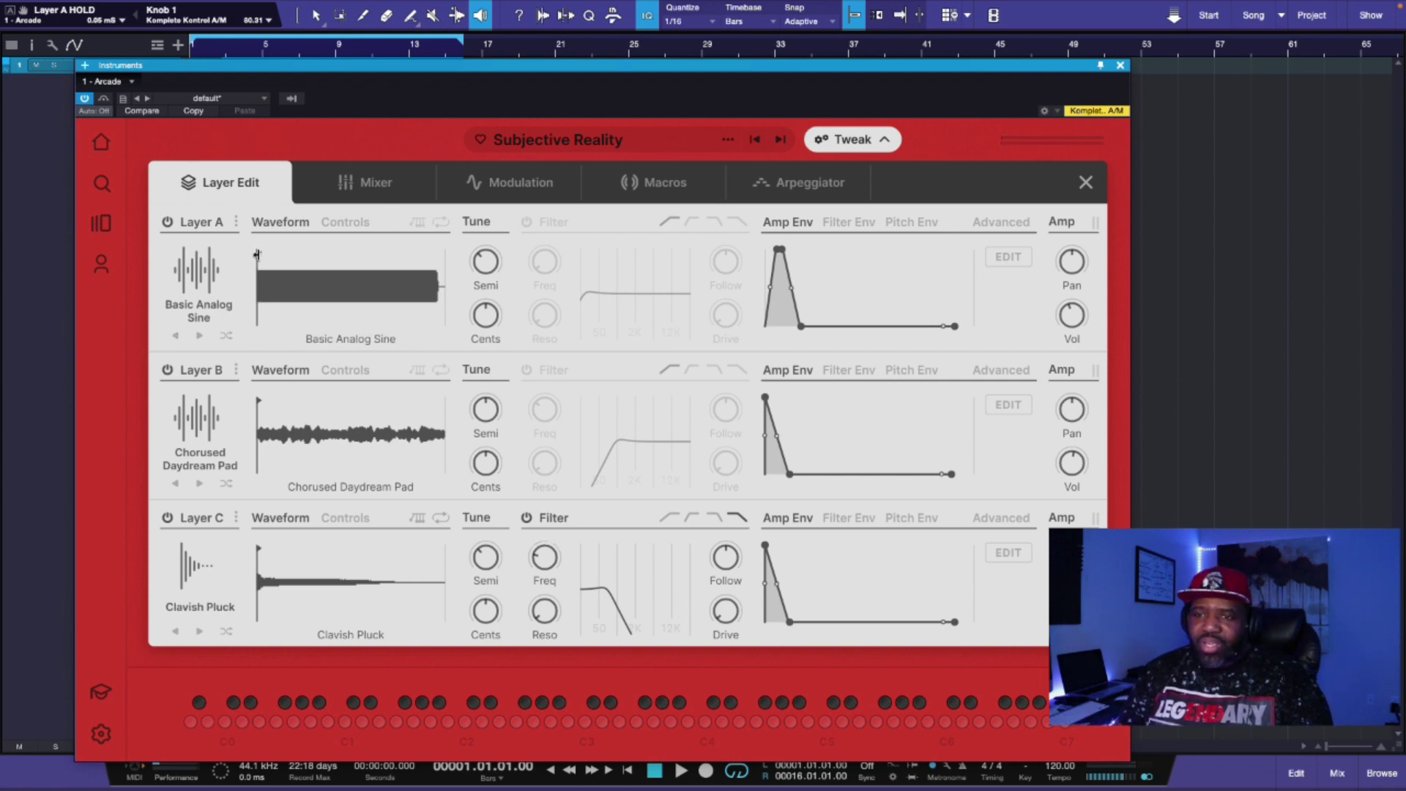
drag(257, 254, 293, 255)
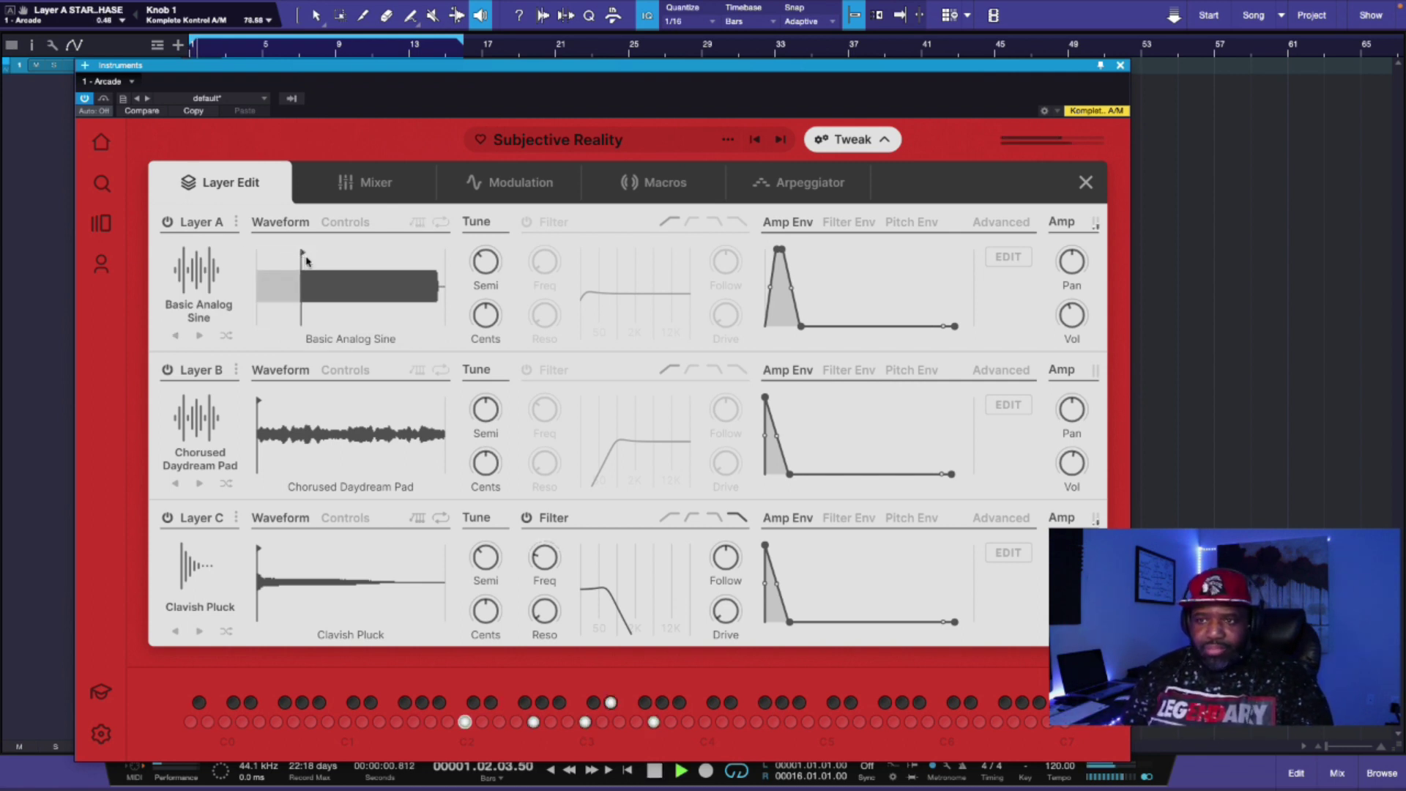
drag(301, 254, 234, 259)
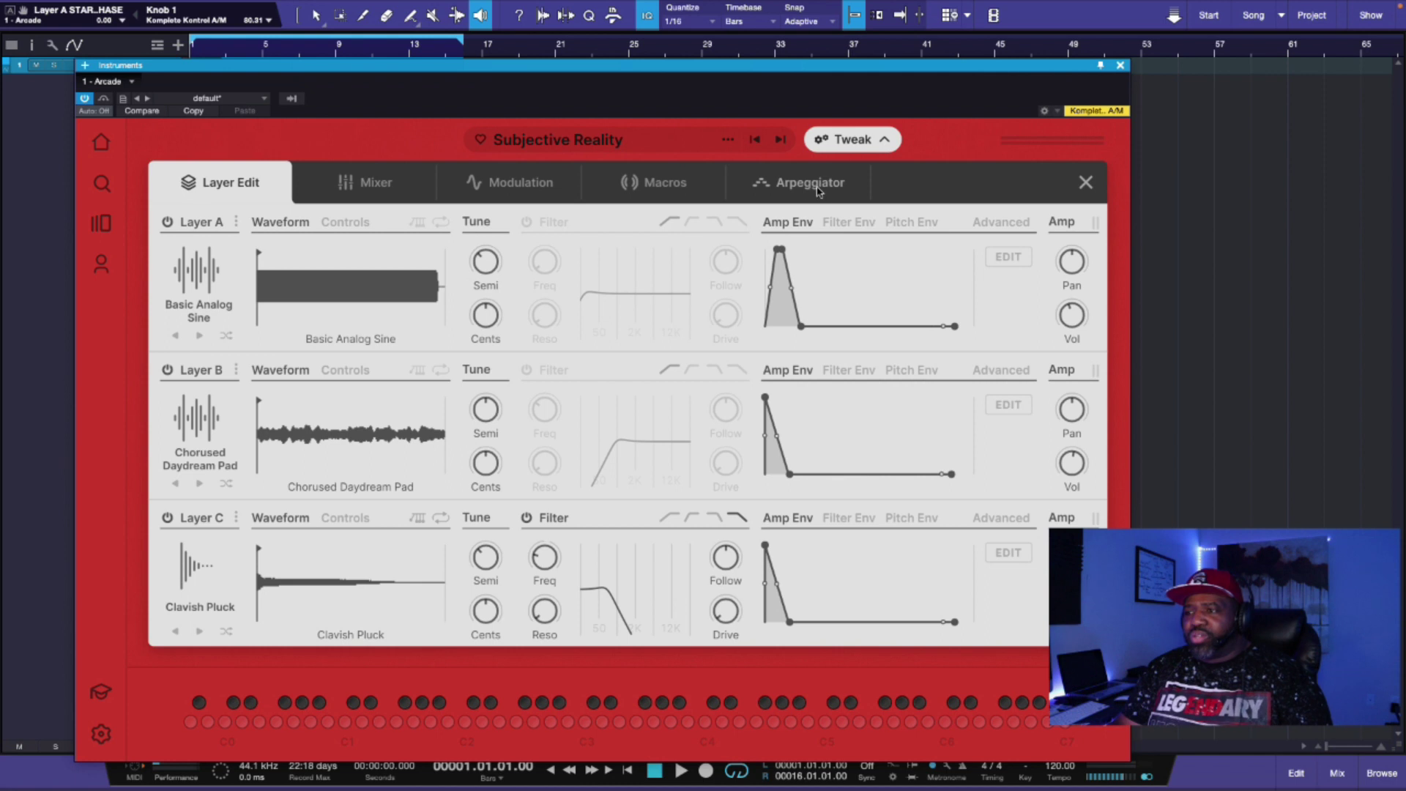
- Audition Arp B in the arpeggiator during playback, viewing its settings and expanding its Chord lane
click(819, 192)
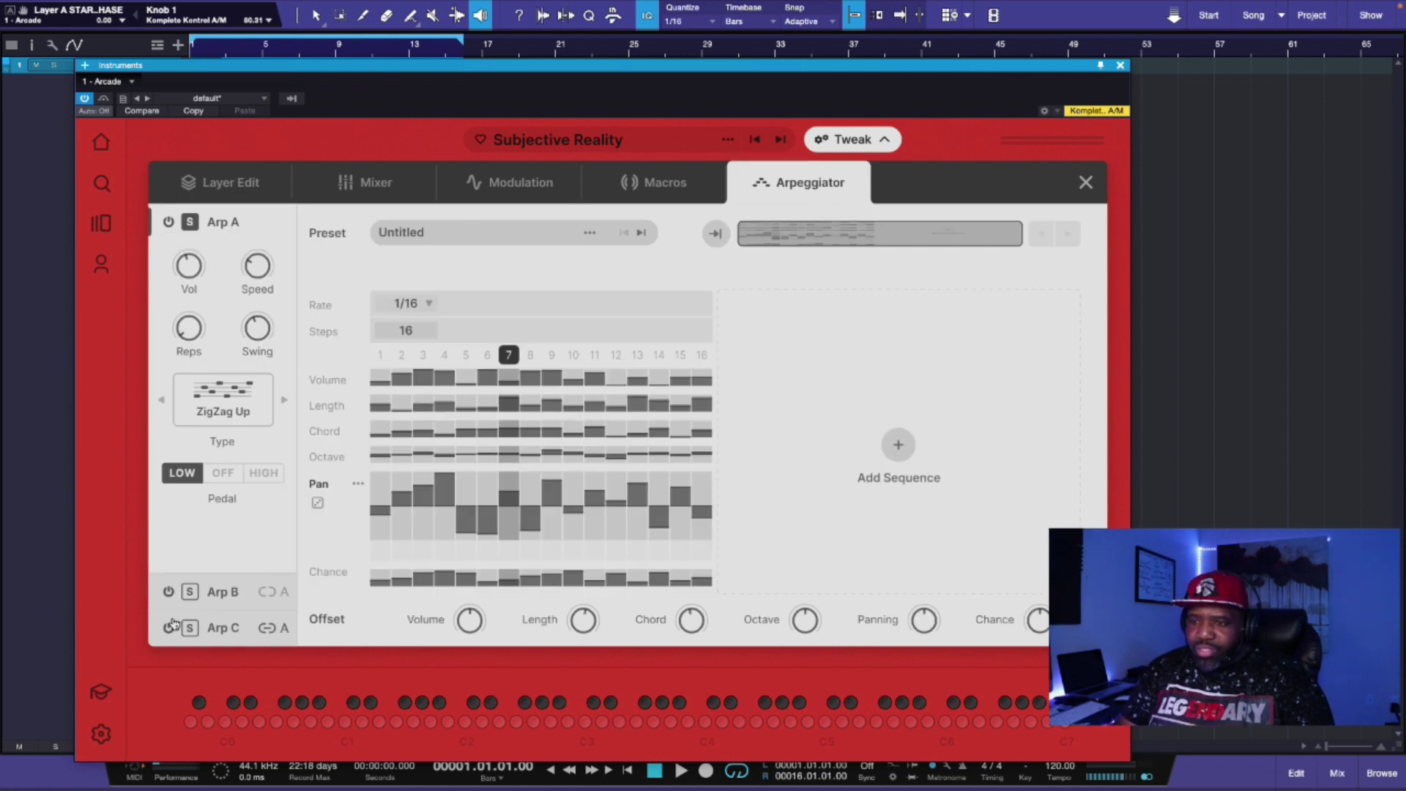
click(223, 592)
key(space)
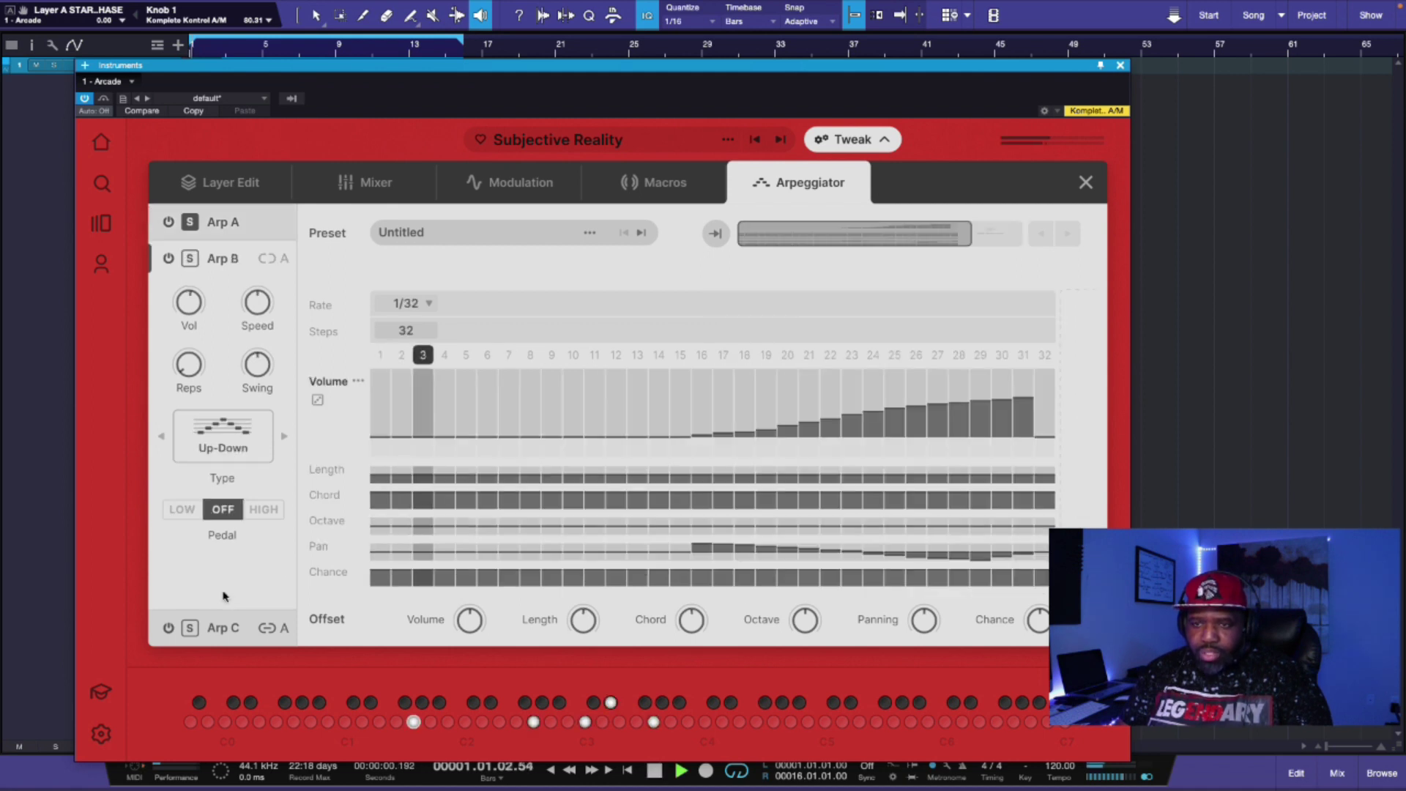
mouse_move(187, 286)
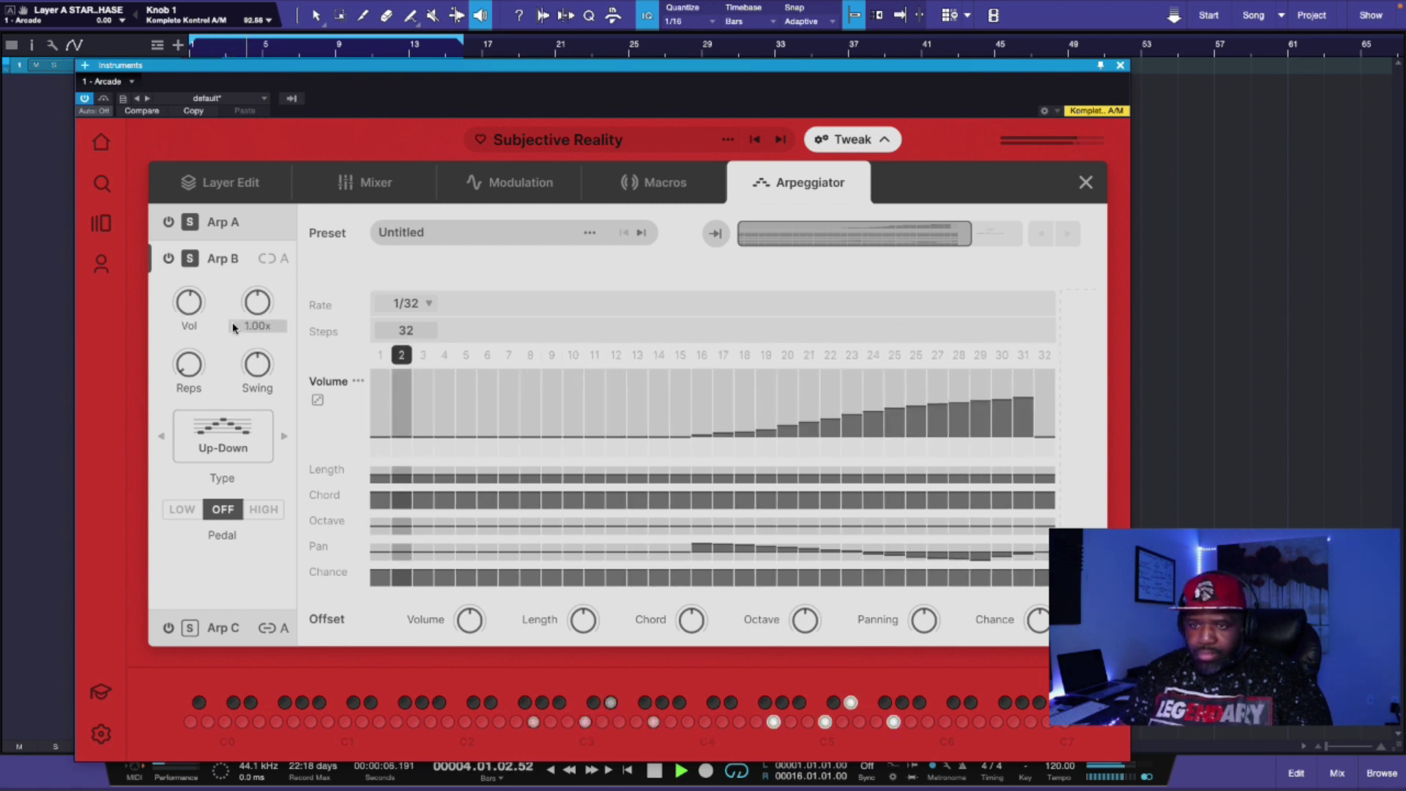
click(329, 498)
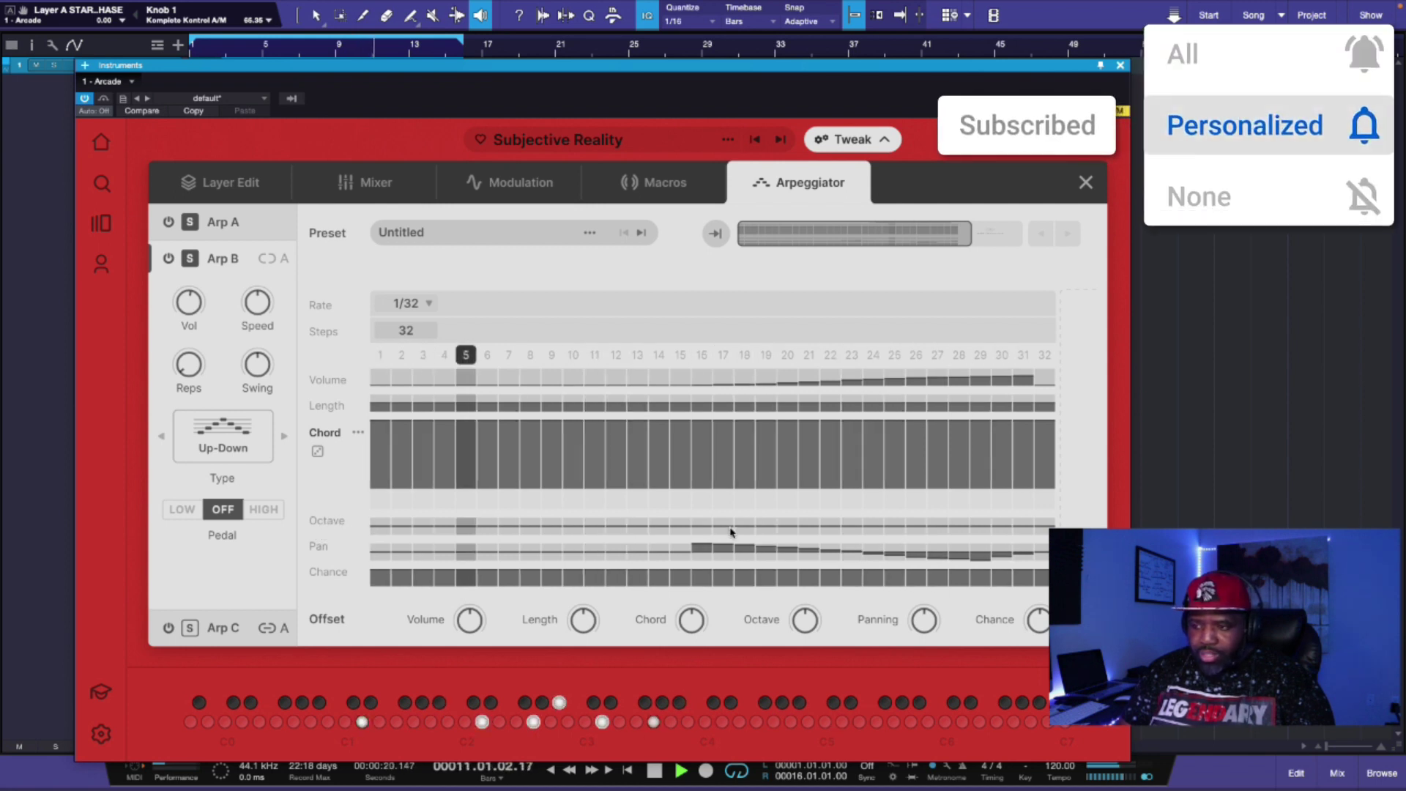
- Stop playback, unlink Arp C from Arp A to view its own sequence, and link it to Arp A again
click(222, 630)
key(space)
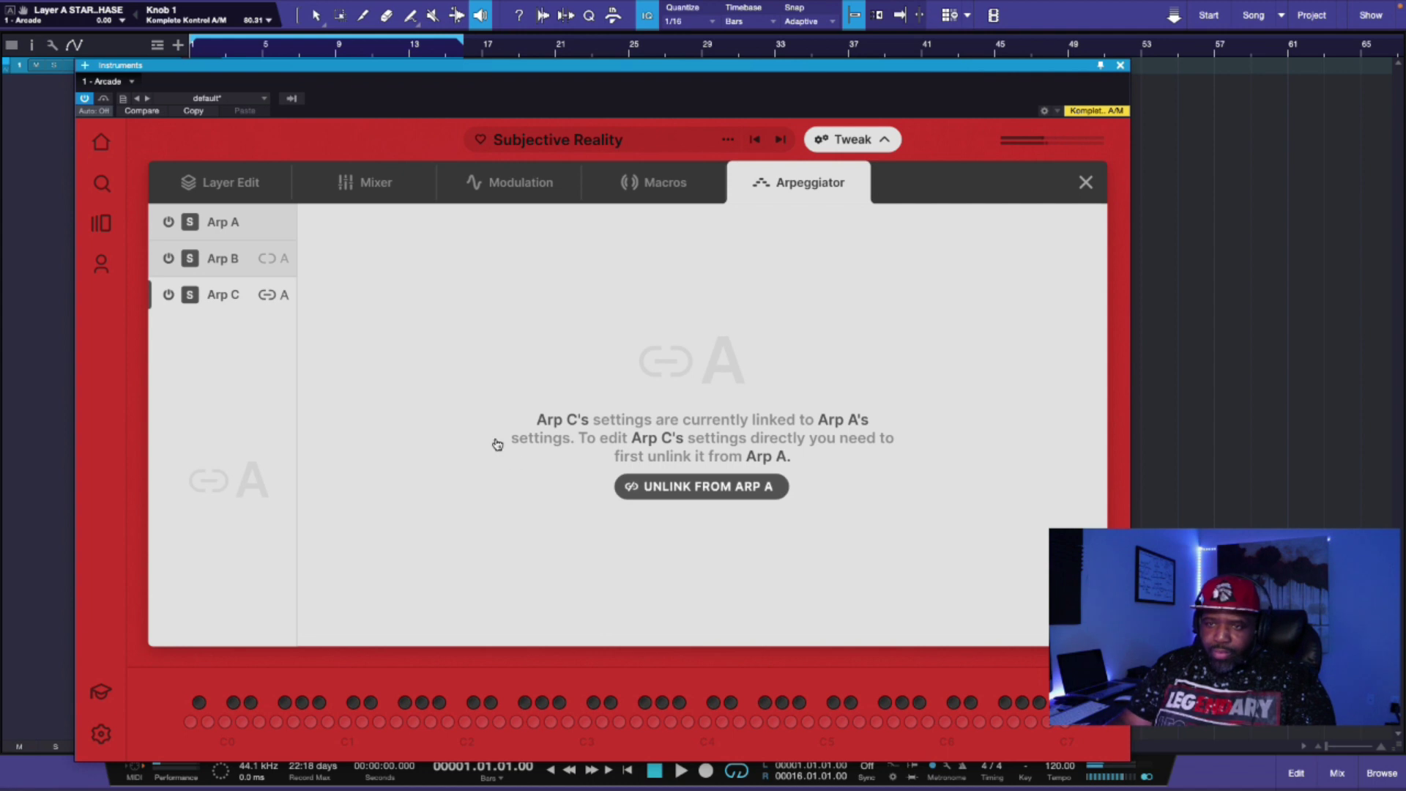
click(268, 297)
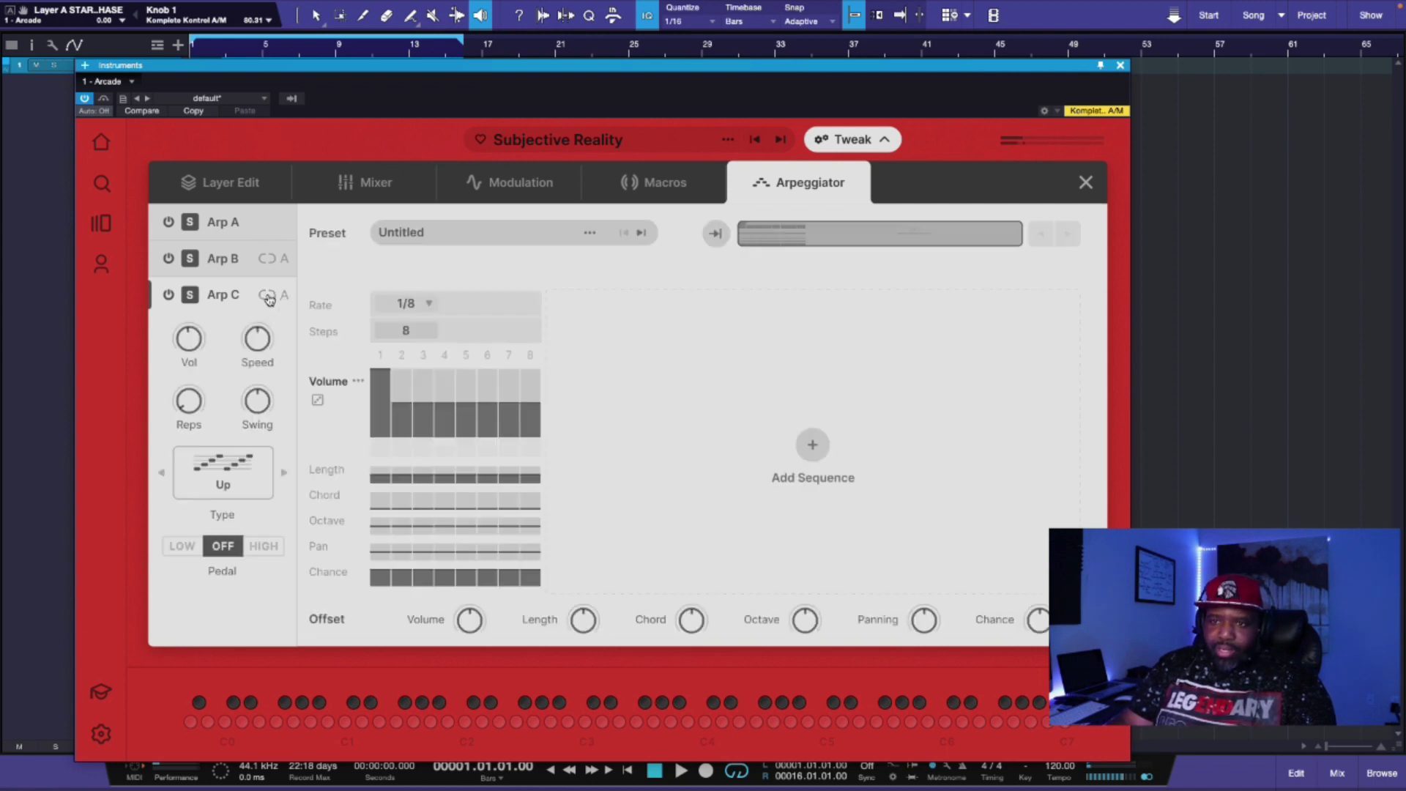
click(268, 297)
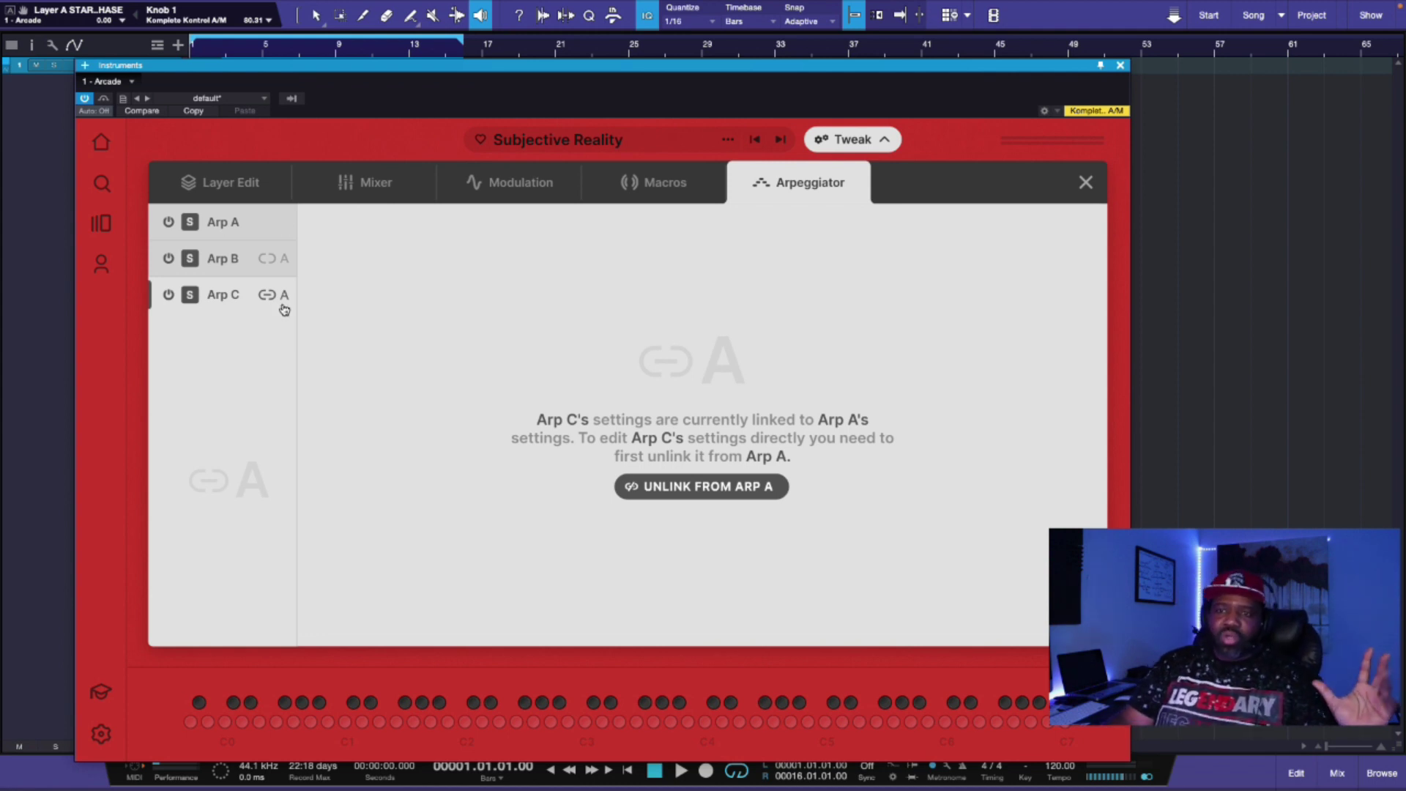
- Save Arp A's arpeggiator settings as a preset named DEMO
click(252, 223)
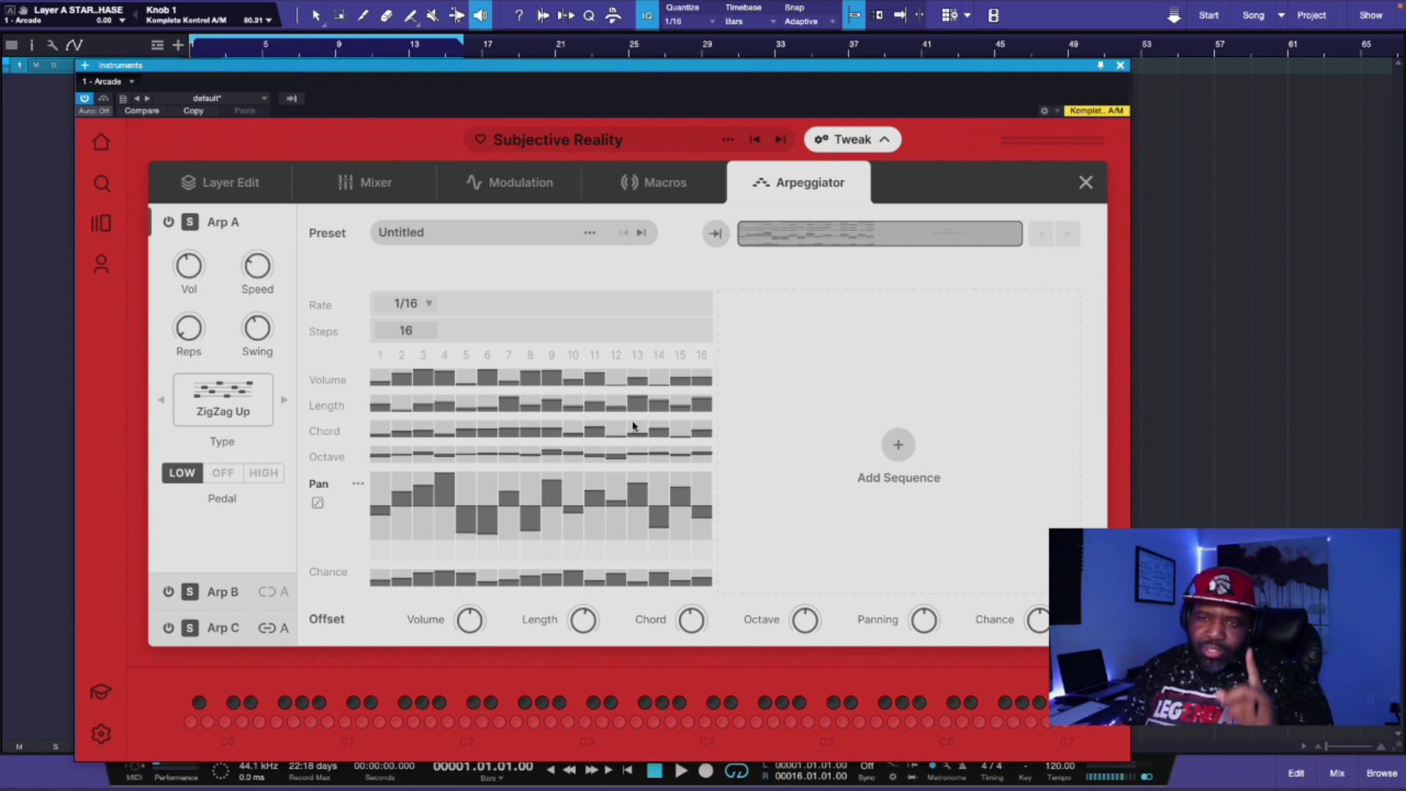
click(592, 234)
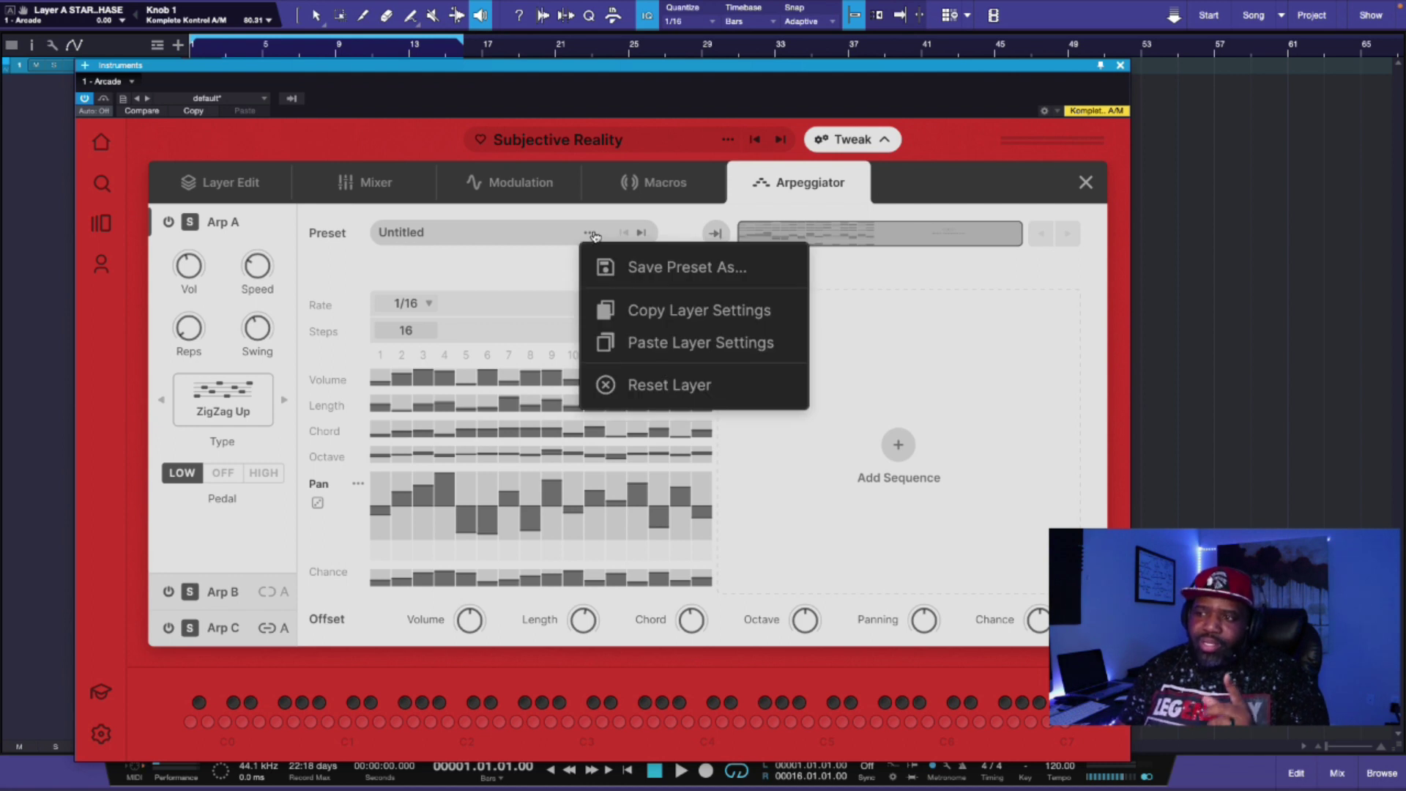
click(688, 269)
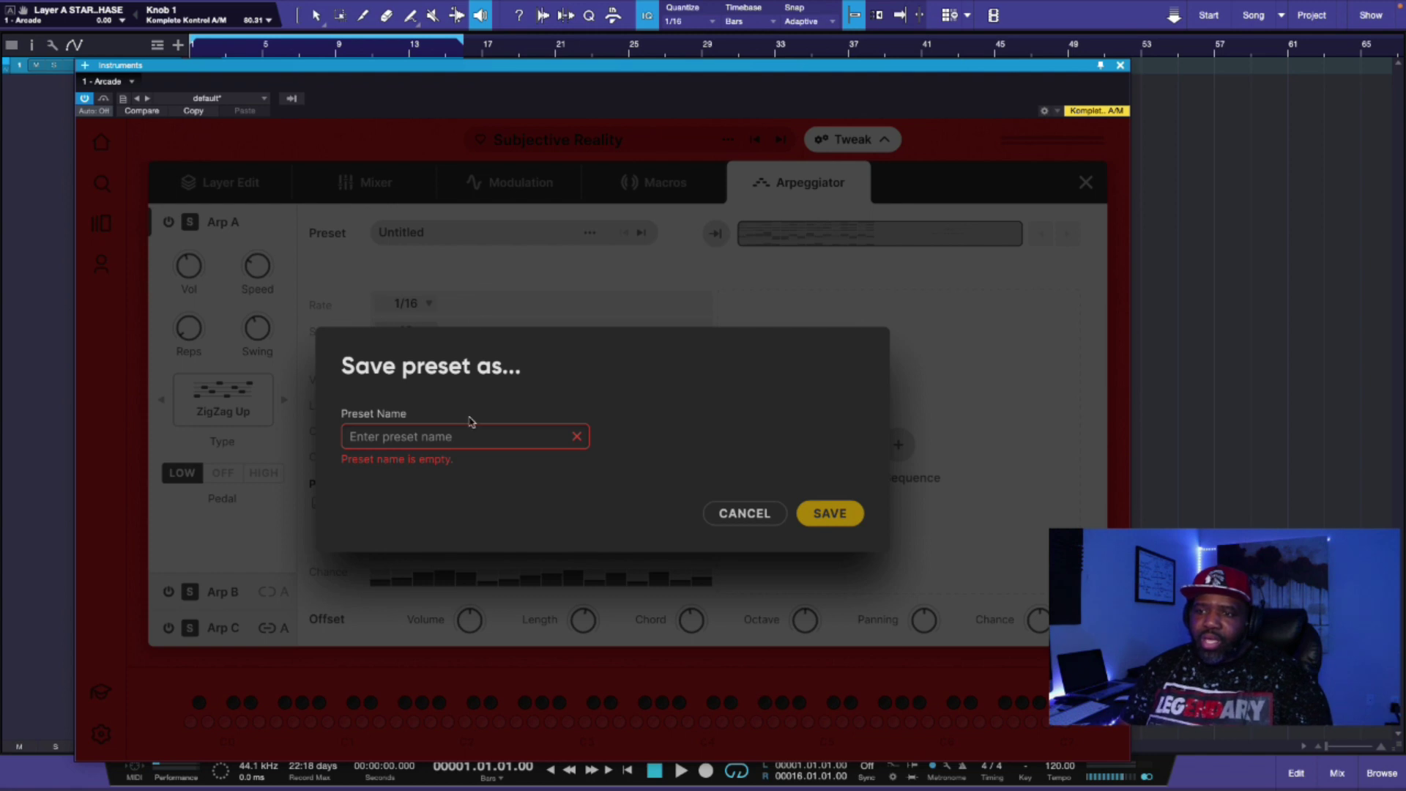
click(438, 438)
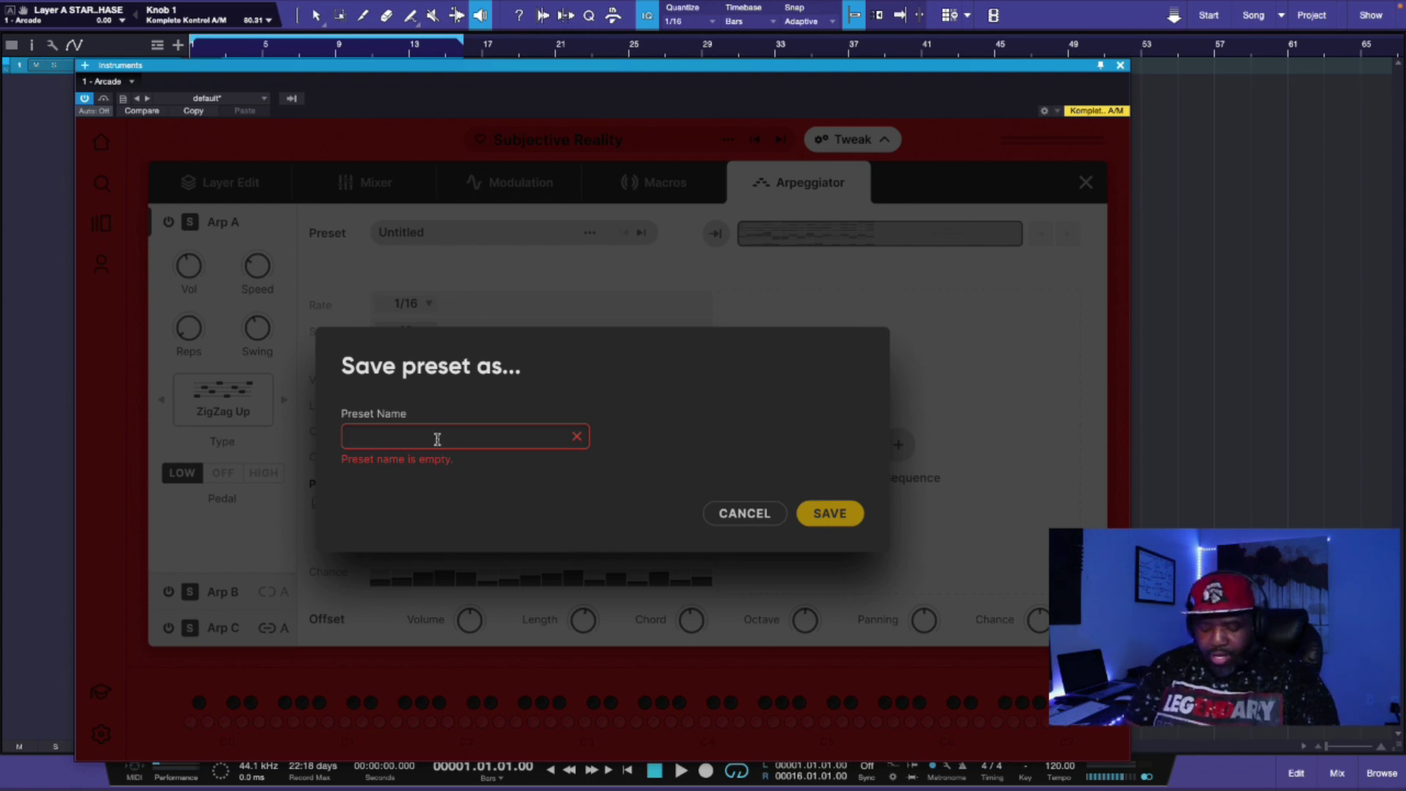
text(S)
key(BackSpace)
text(DEMOT)
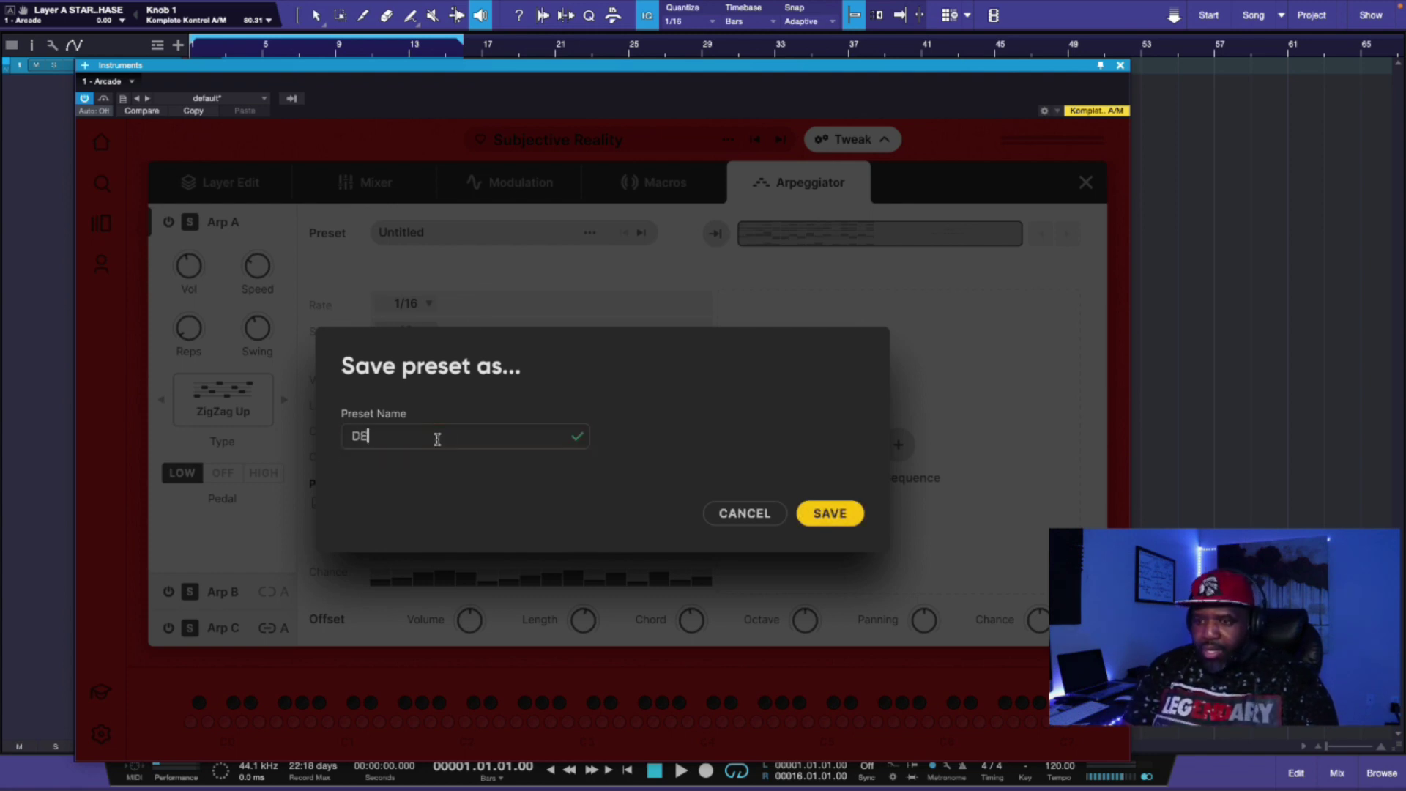
key(BackSpace)
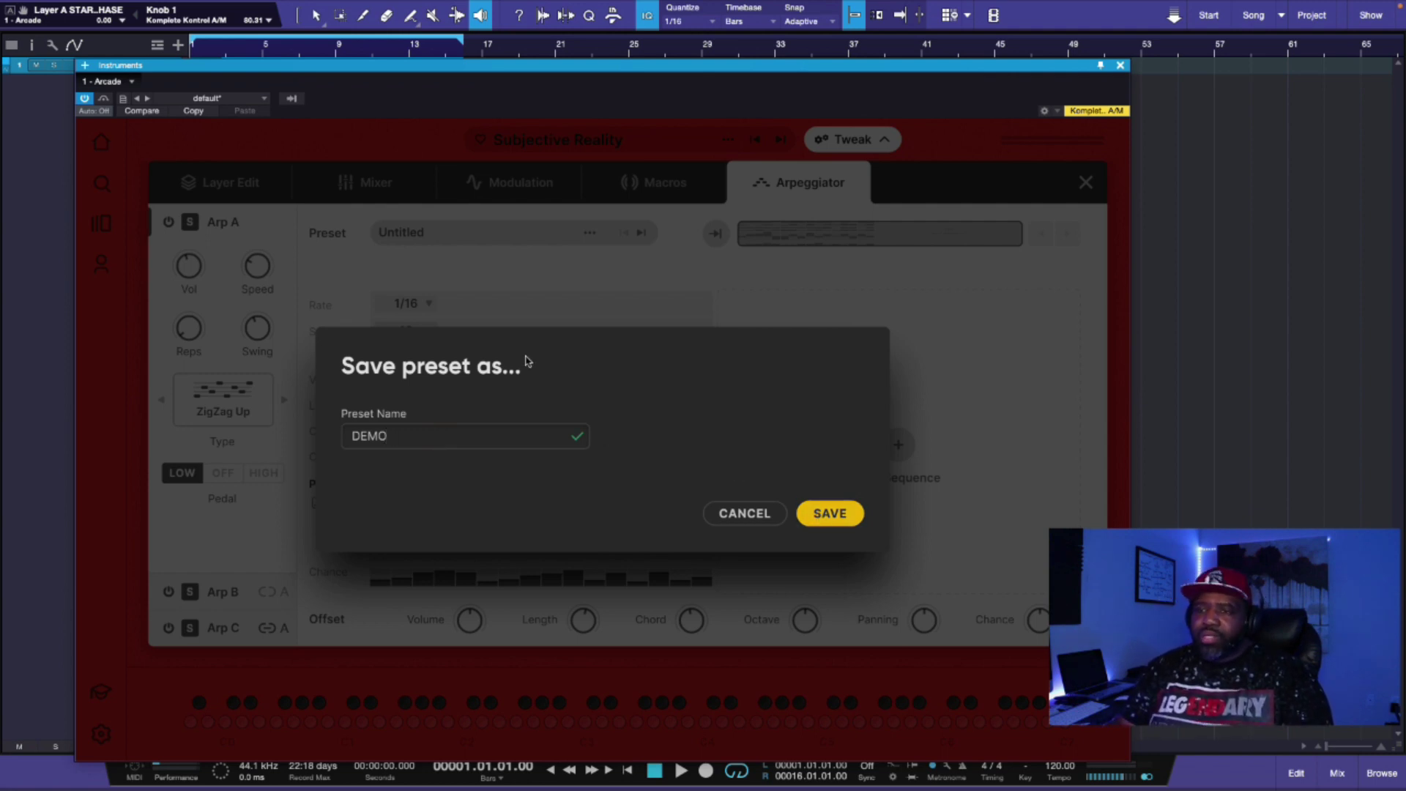
key(Return)
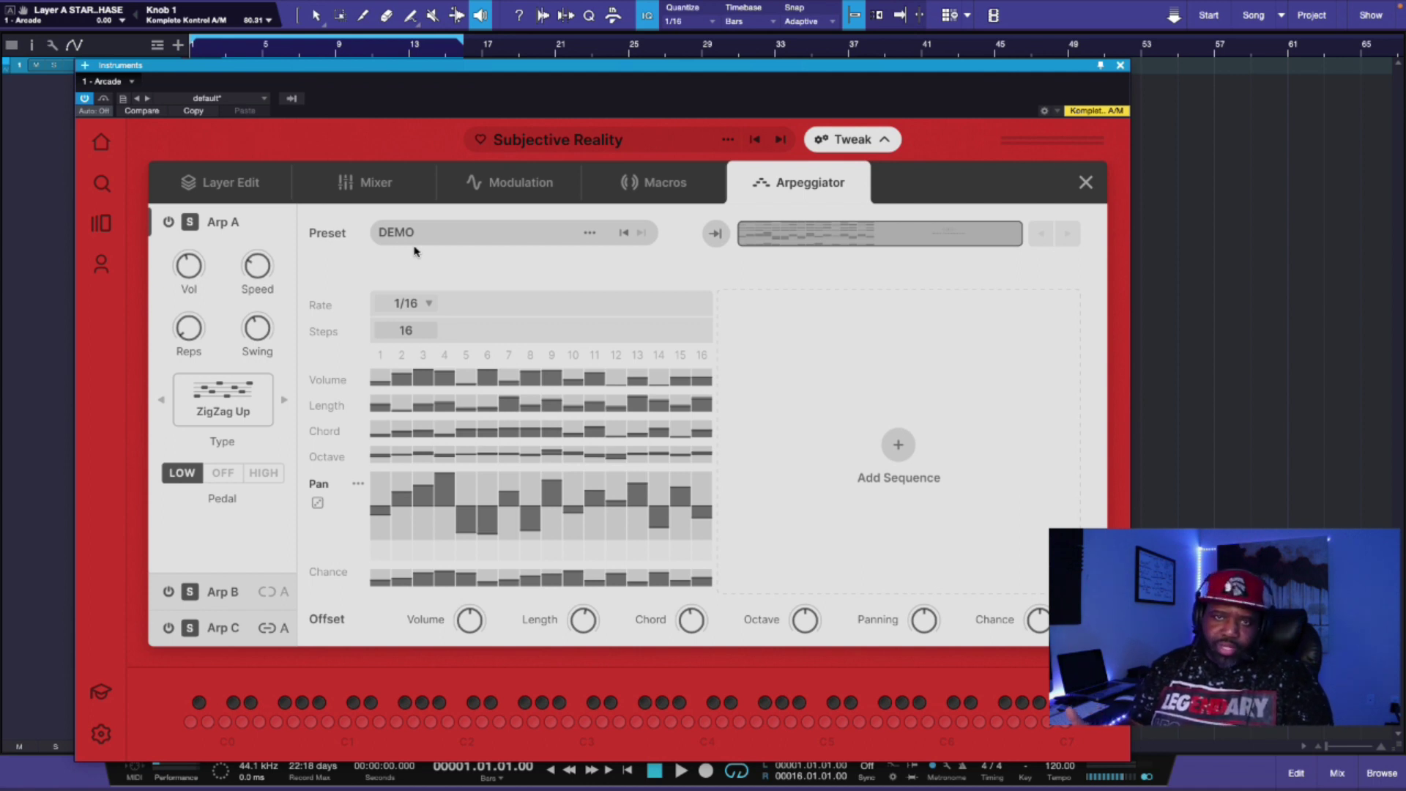
- View Arp A's preset options and browse the arpeggiator preset categories, including User and Complex, without loading a preset
click(590, 234)
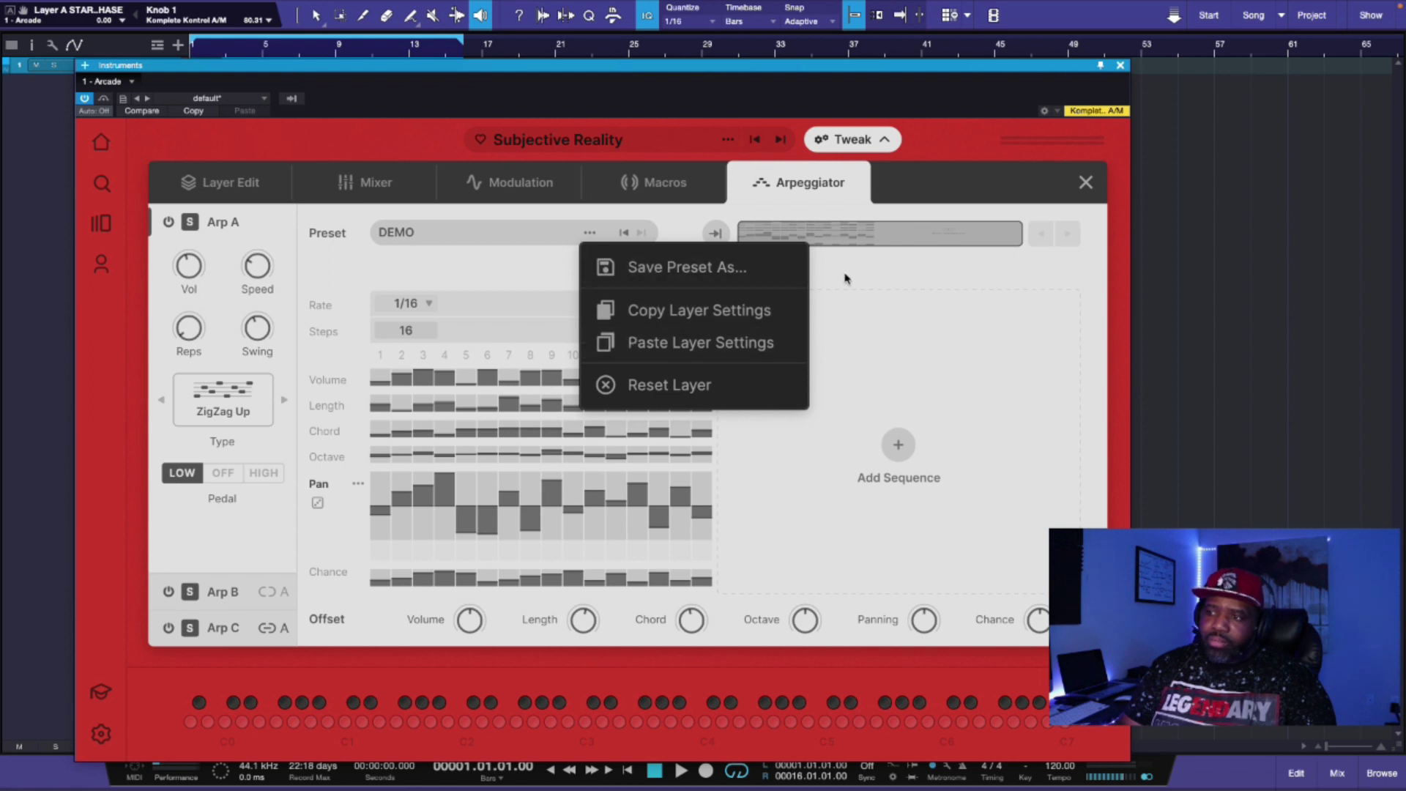
click(912, 286)
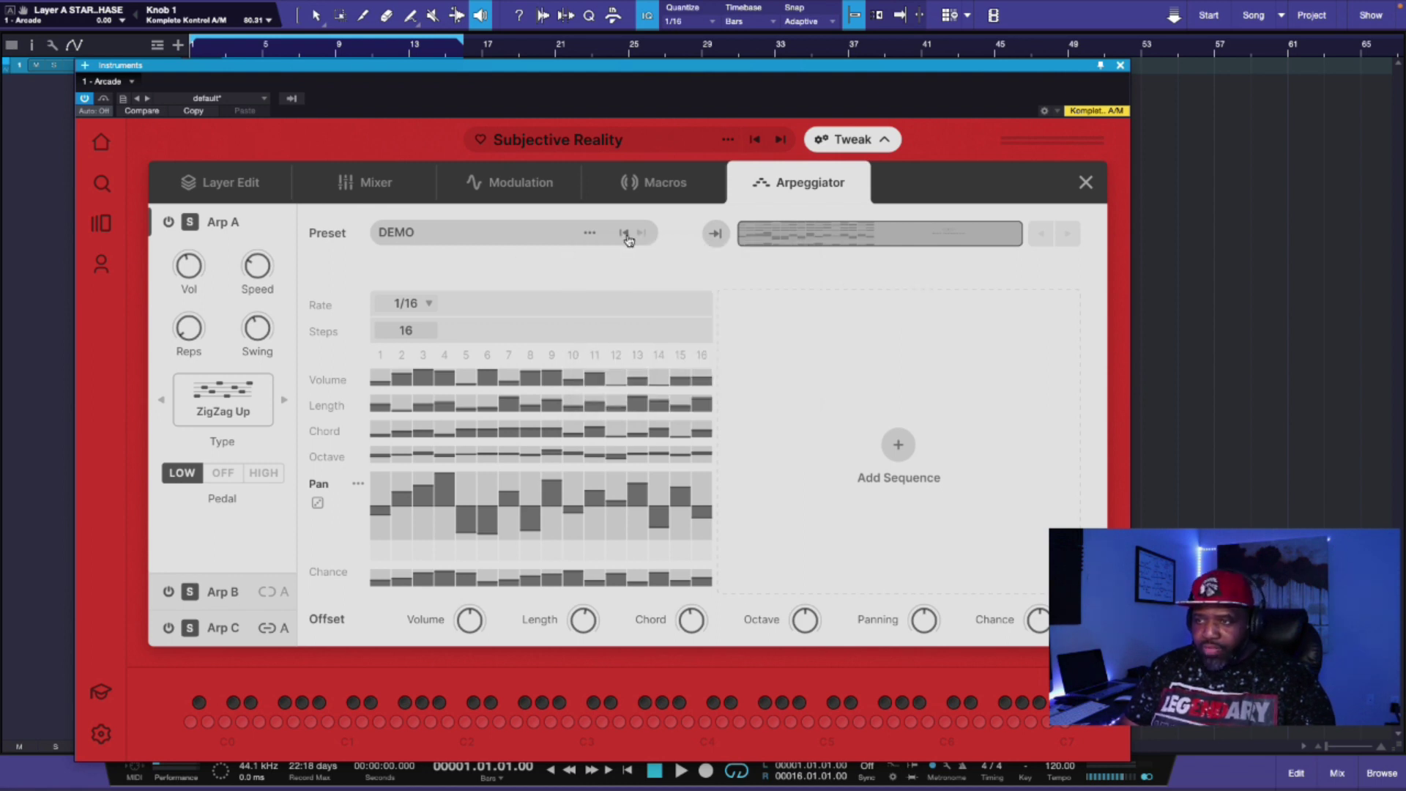
click(470, 236)
mouse_move(464, 286)
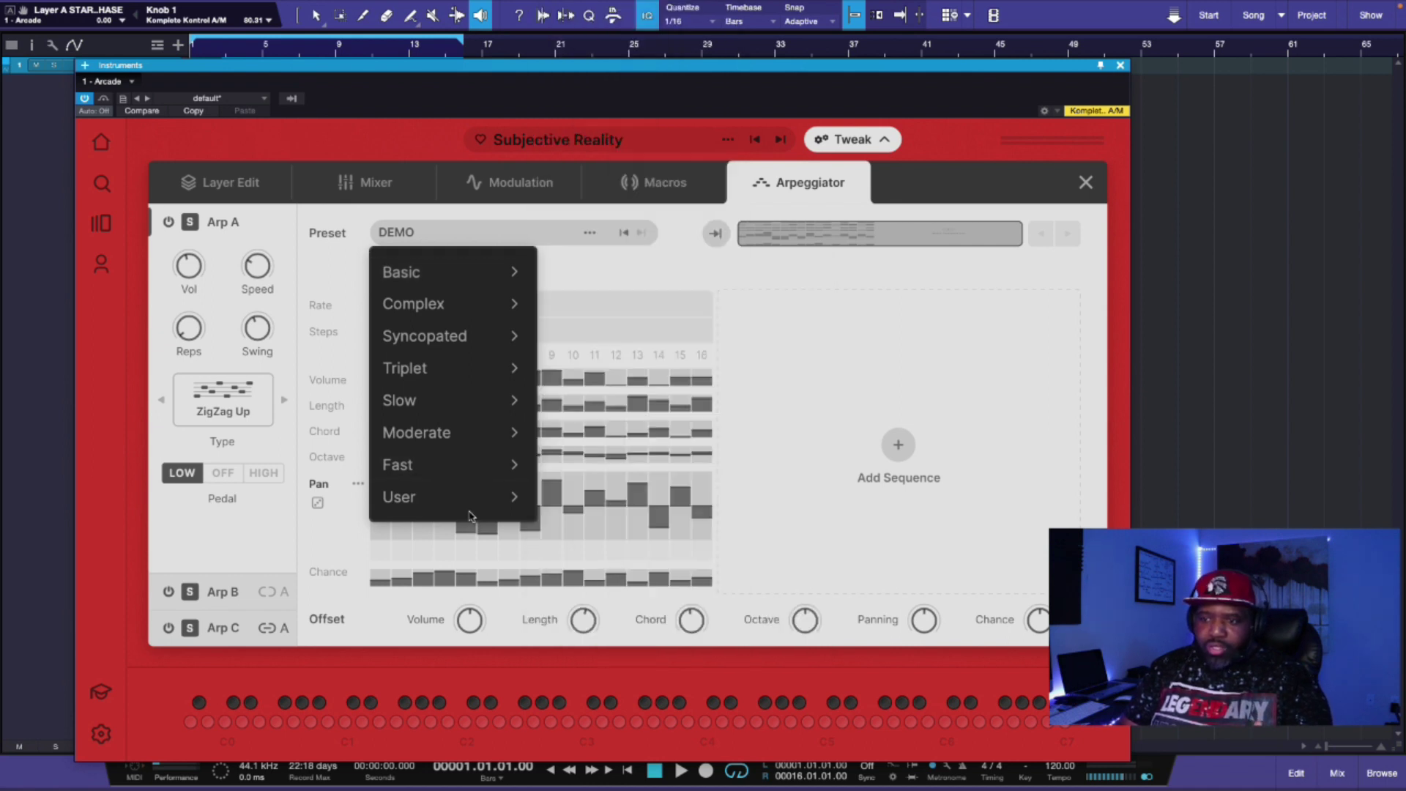
mouse_move(472, 505)
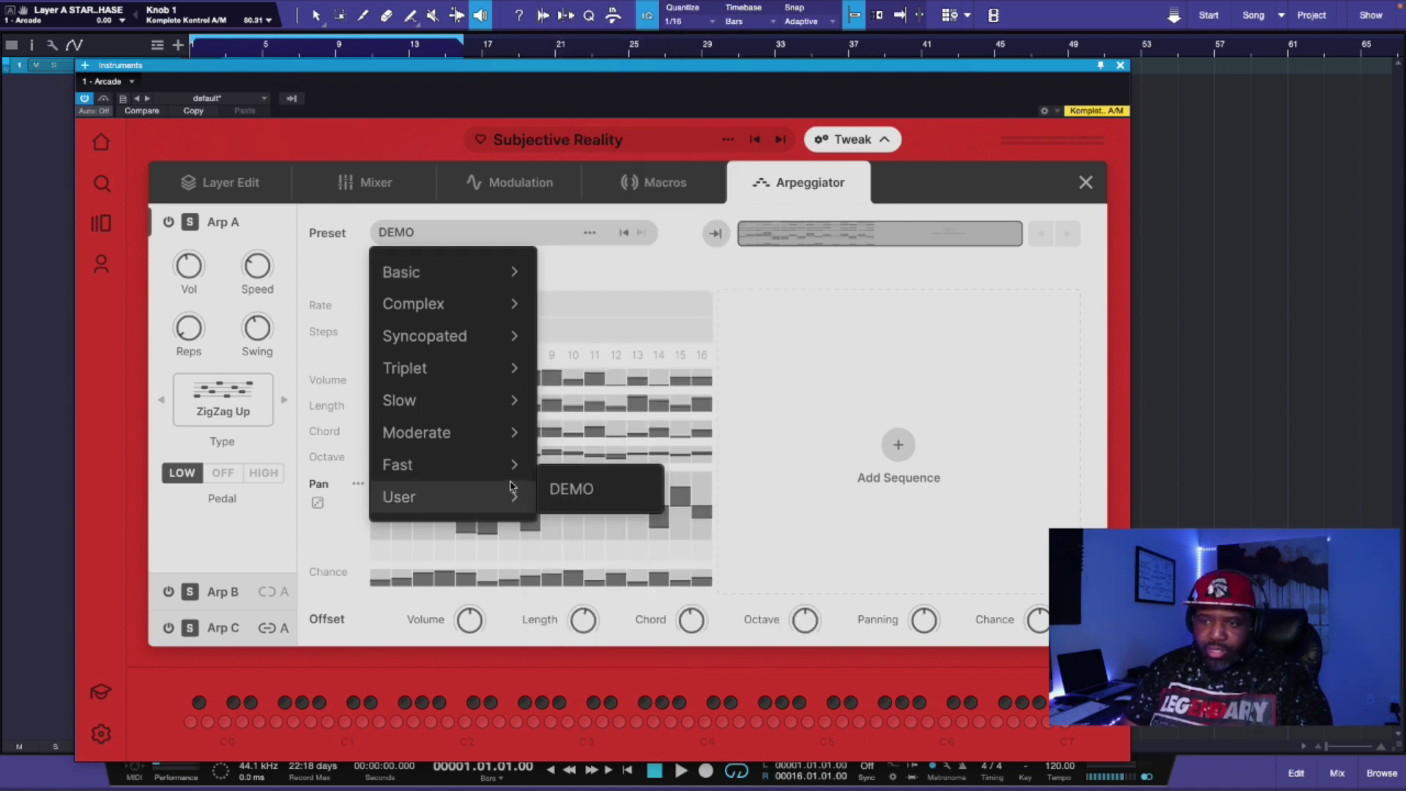
mouse_move(490, 441)
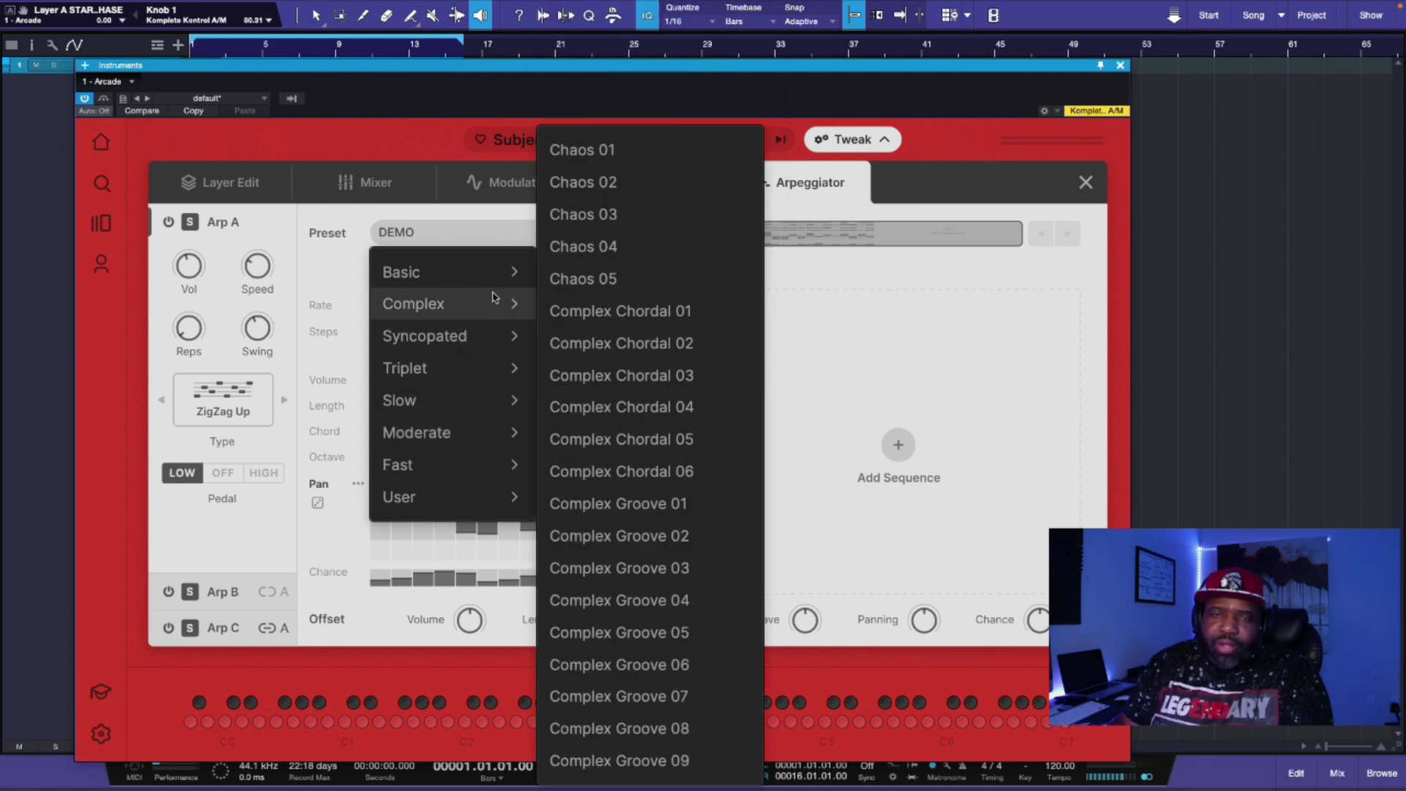
click(949, 277)
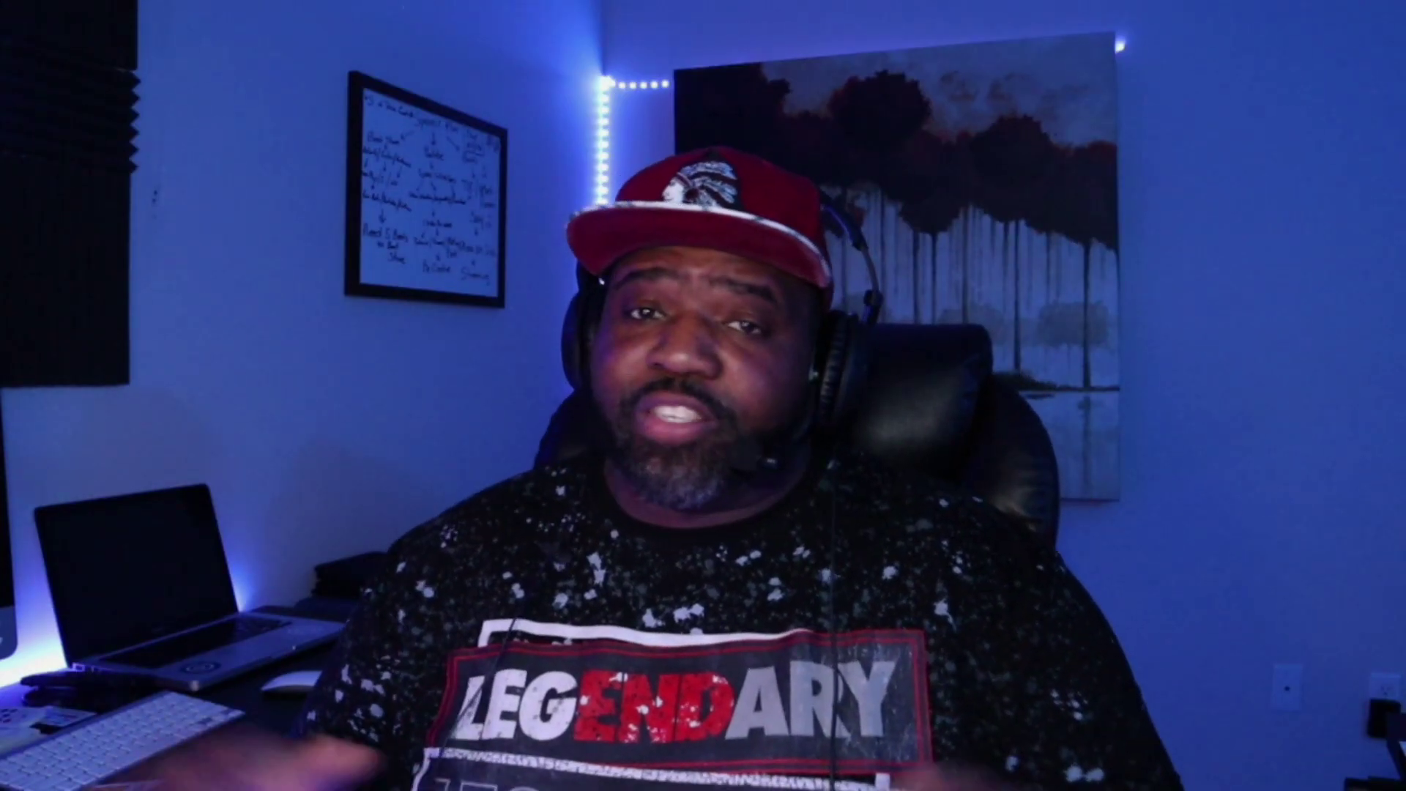